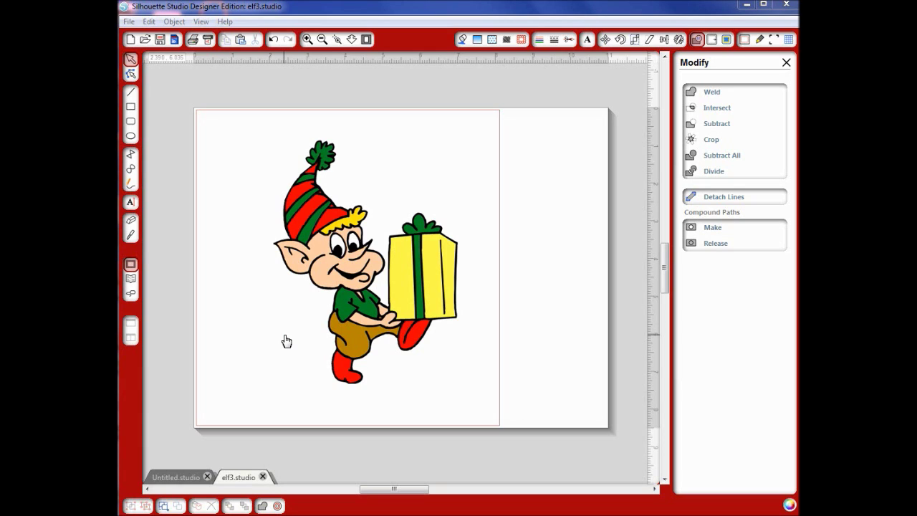
Show the grid over the page with spacing 1 and black grid lines
{"action": "left_click", "coordinate": [788, 40]}
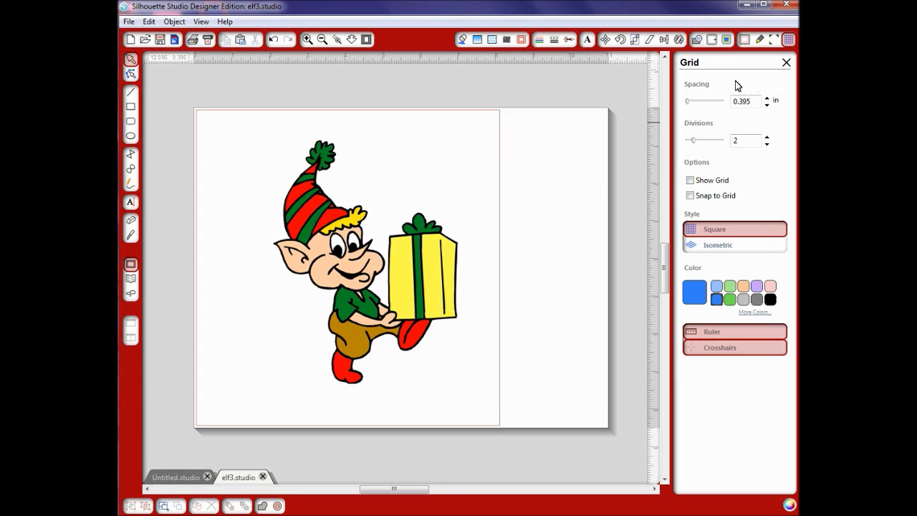
{"action": "left_click", "coordinate": [691, 182]}
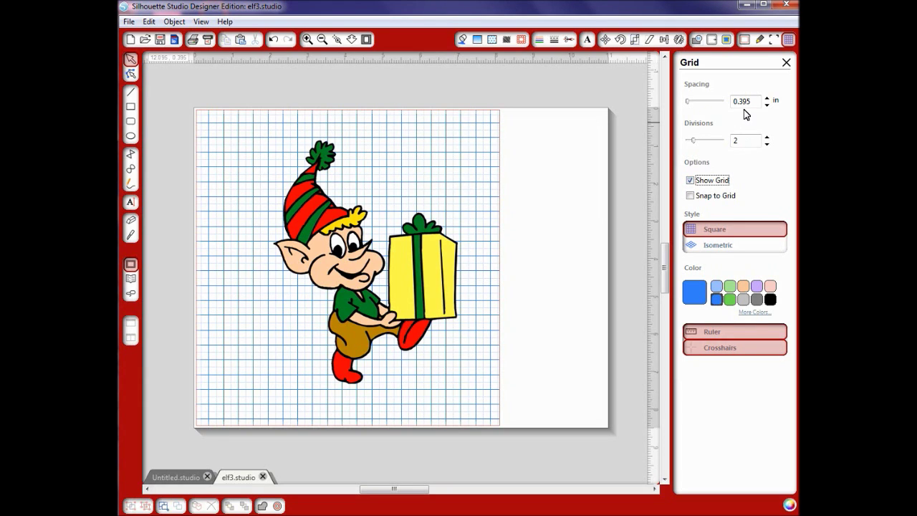
{"action": "left_click_drag", "start_coordinate": [750, 101], "coordinate": [746, 102]}
{"action": "type", "text": "1"}
{"action": "left_click", "coordinate": [770, 299]}
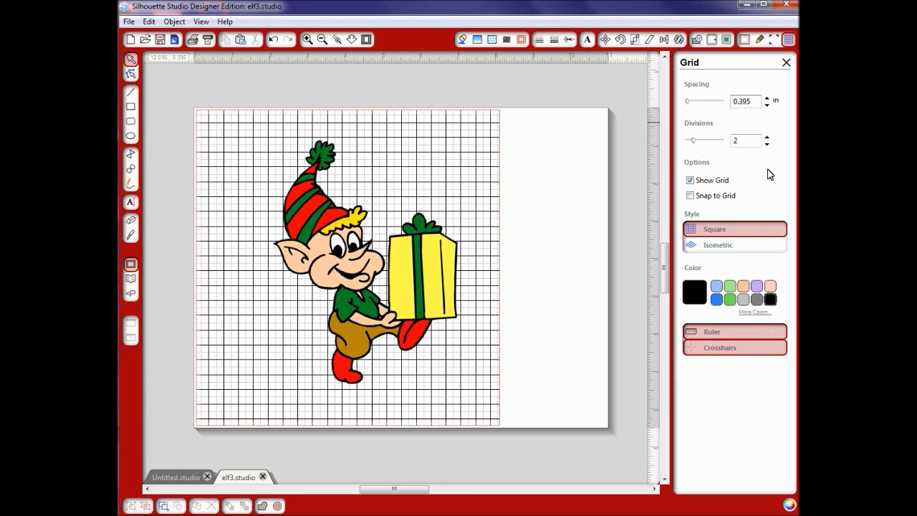
Undo the grid colour and grid display so the grid is hidden again
{"action": "left_click", "coordinate": [273, 40]}
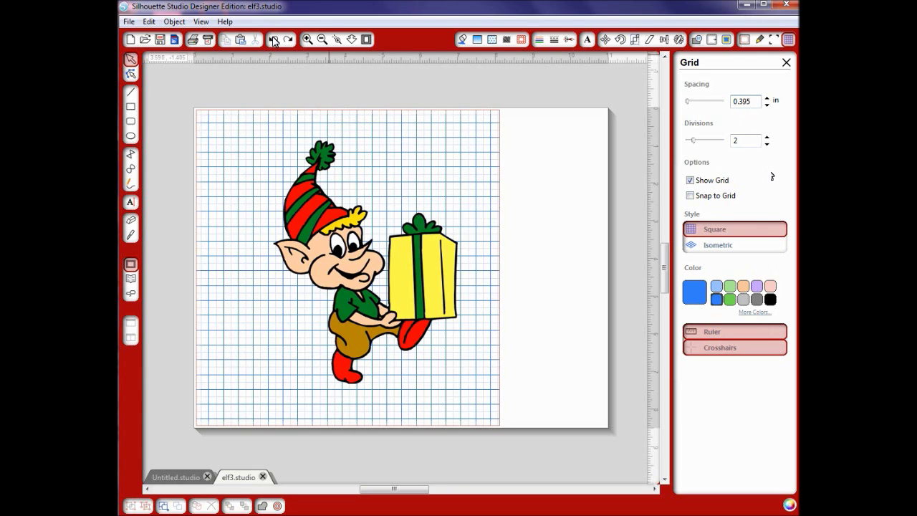
{"action": "left_click", "coordinate": [273, 40]}
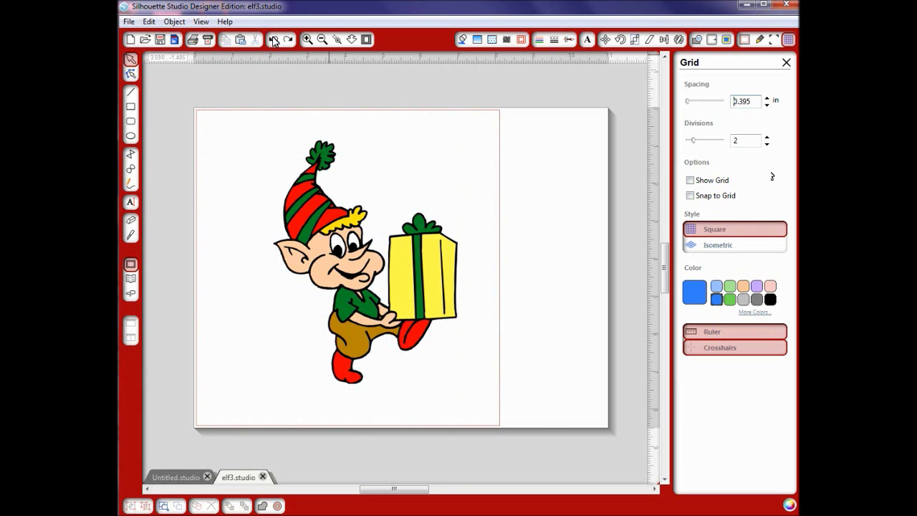
{"action": "left_click", "coordinate": [773, 40]}
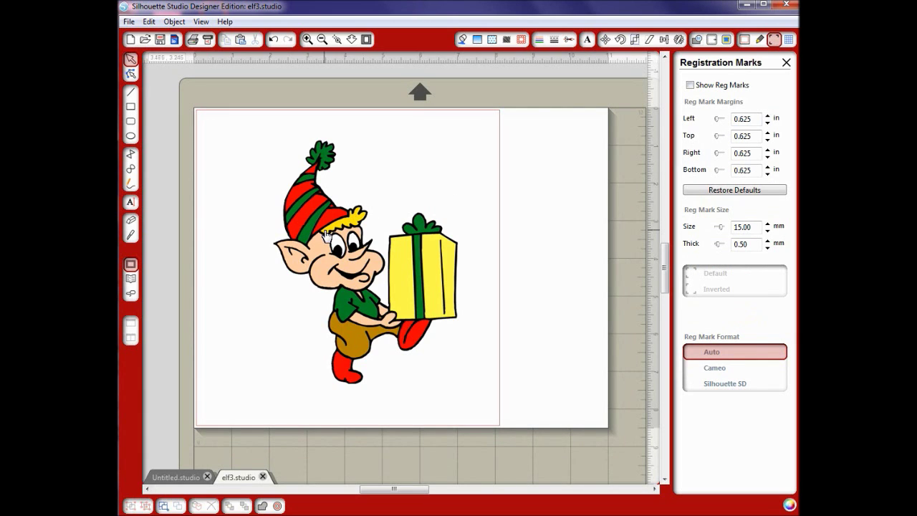
Turn on registration marks around the page at a 20.00 mm mark size
{"action": "left_click", "coordinate": [689, 86]}
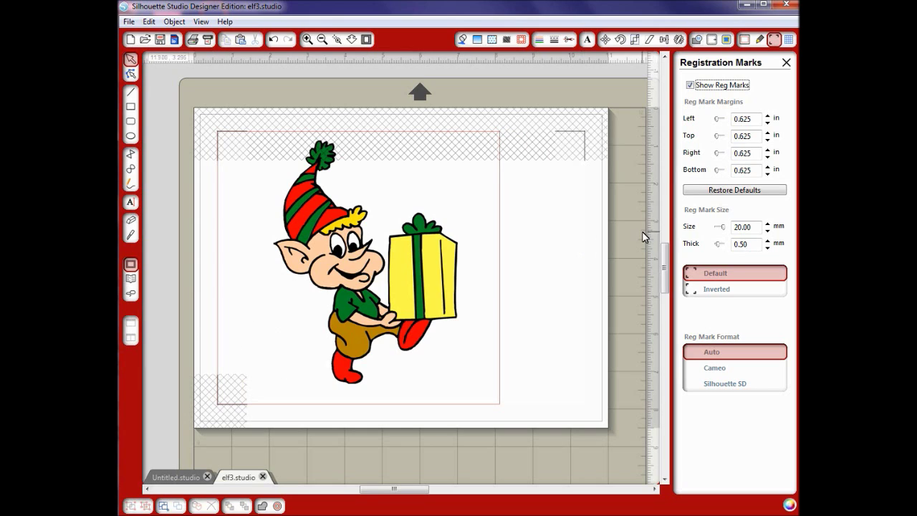
Check the cut settings, then view Page Settings for the Letter 11 × 8.5 in landscape page
{"action": "left_click", "coordinate": [759, 39]}
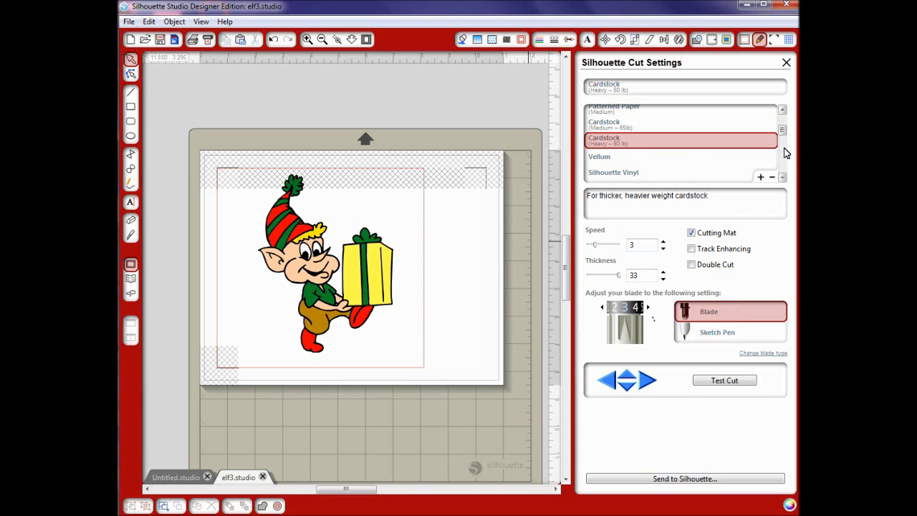
{"action": "left_click", "coordinate": [745, 40]}
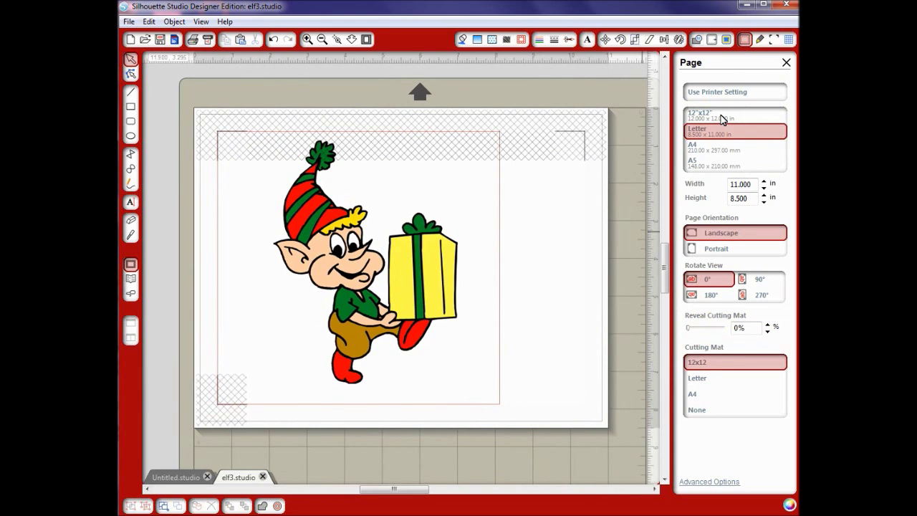
Try a 12x12 page, then return to Letter size on a Letter cutting mat
{"action": "left_click", "coordinate": [722, 120]}
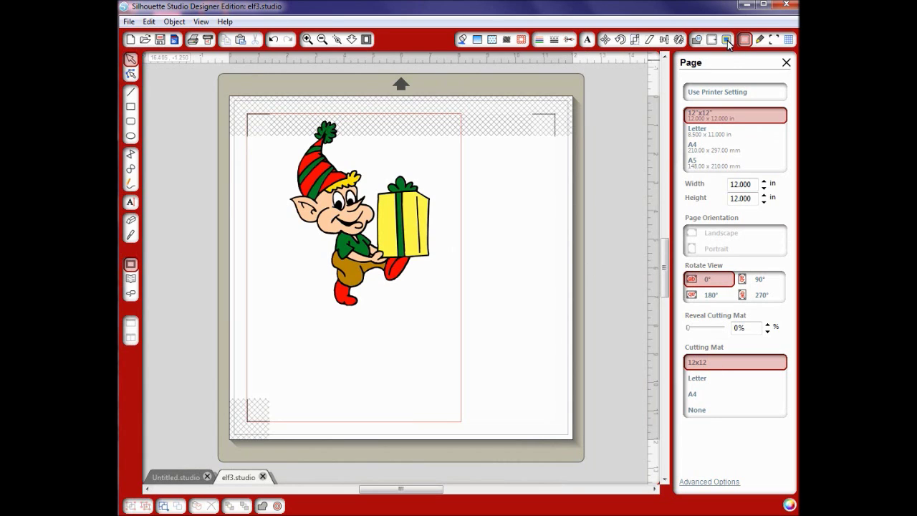
{"action": "left_click", "coordinate": [713, 132]}
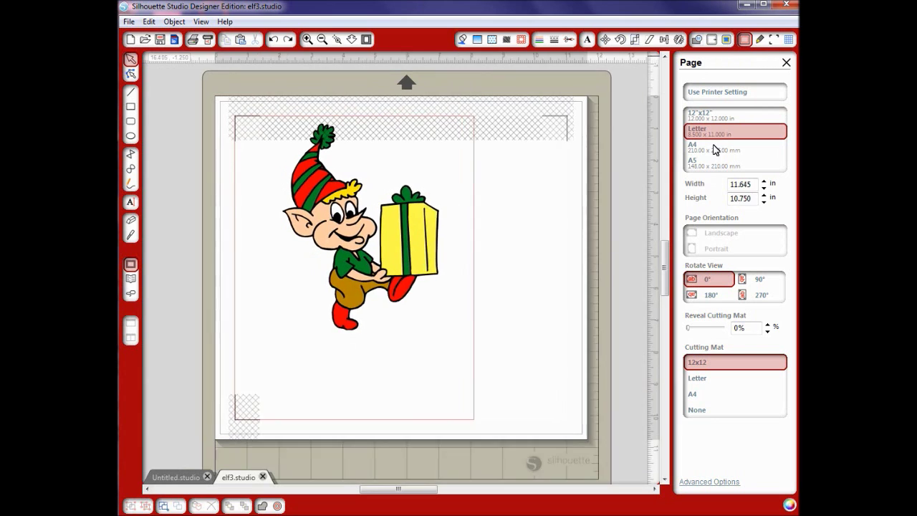
{"action": "left_click", "coordinate": [713, 379]}
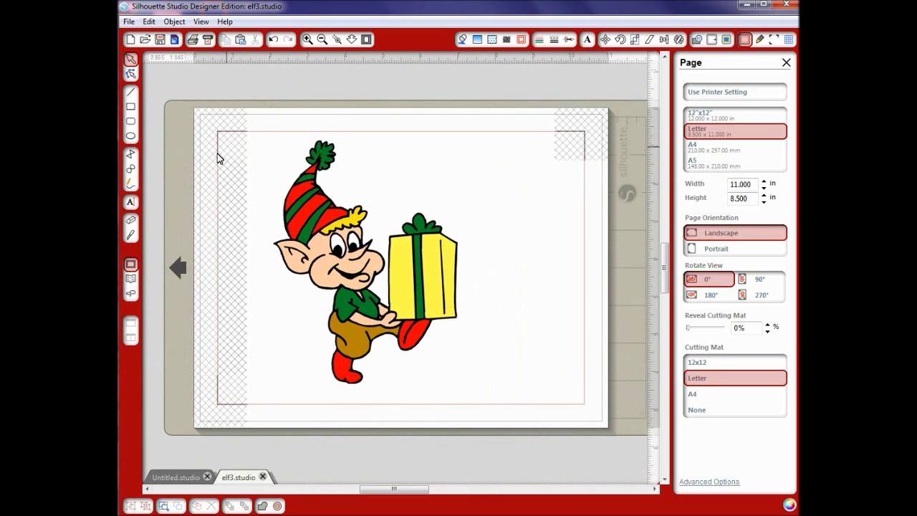
Hide the registration marks from the page
{"action": "left_click", "coordinate": [773, 41]}
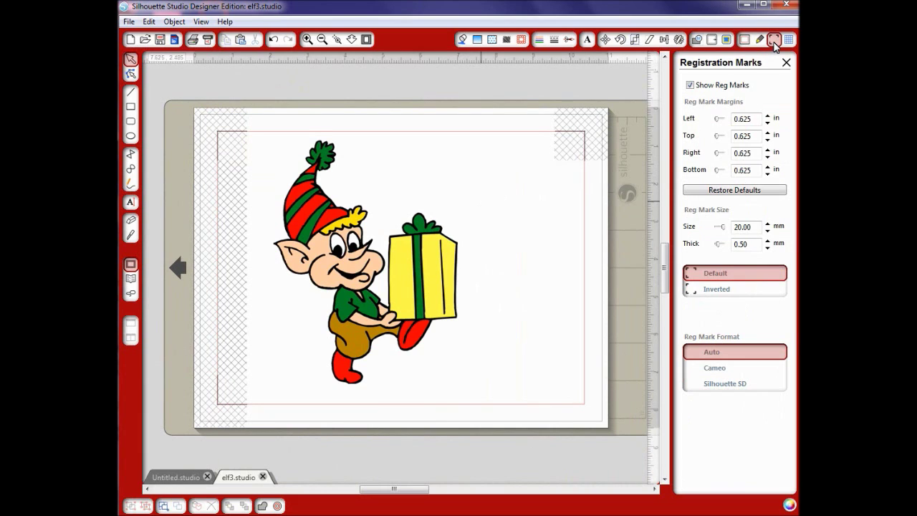
{"action": "left_click", "coordinate": [689, 85]}
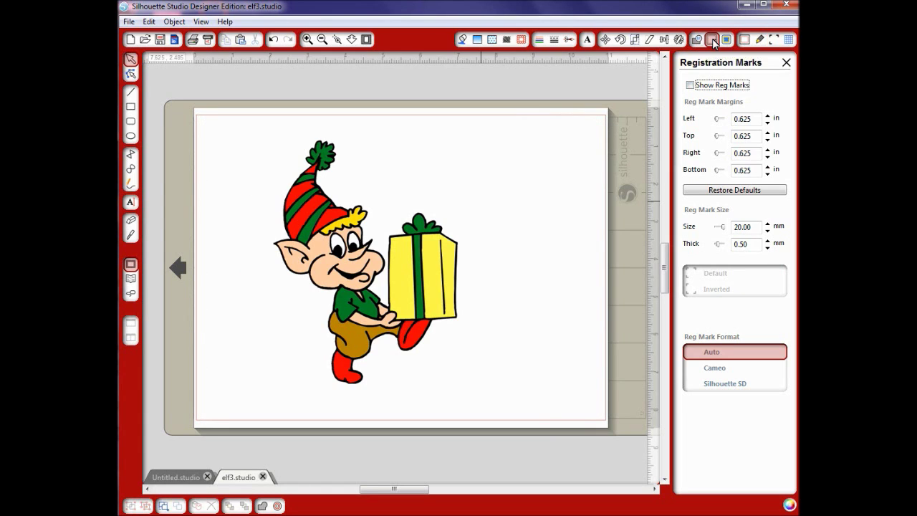
{"action": "left_click", "coordinate": [712, 40]}
{"action": "left_click", "coordinate": [726, 40]}
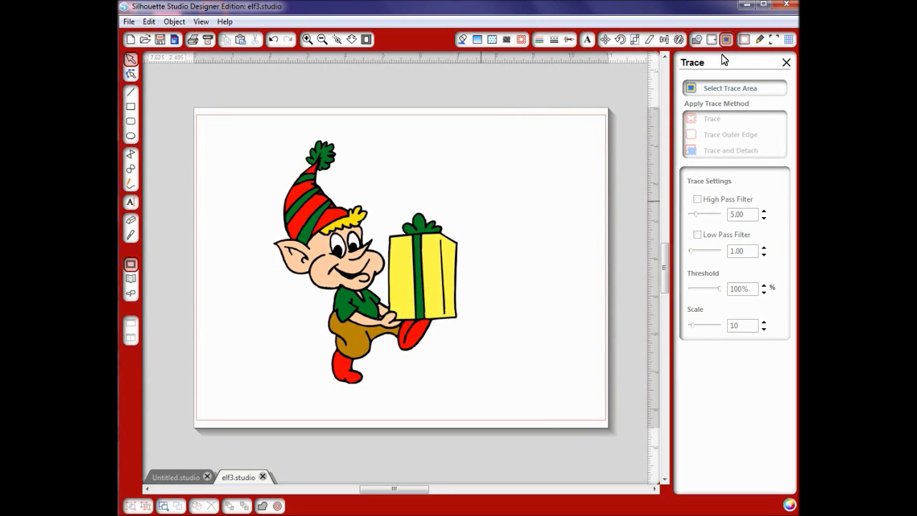
Mark a trace area around the elf, set threshold to 89%, and trace its outer edge
{"action": "left_click", "coordinate": [706, 93]}
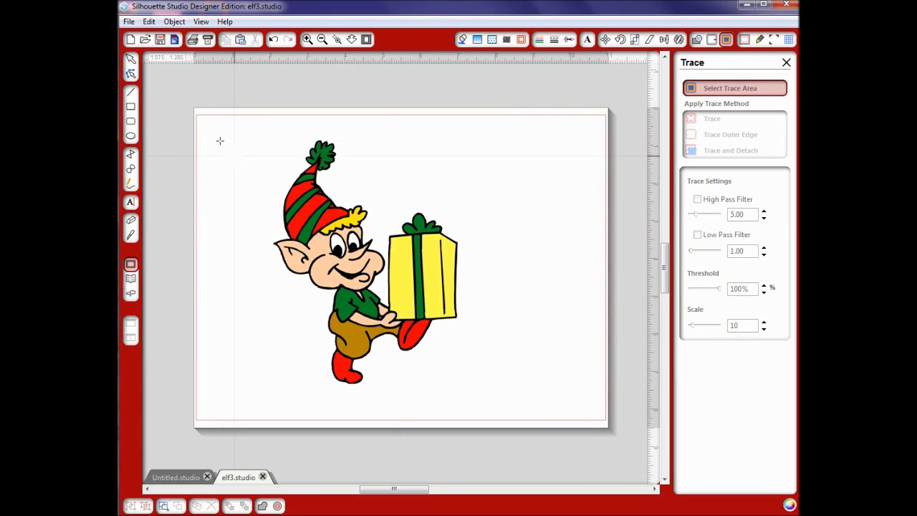
{"action": "mouse_move", "coordinate": [231, 128]}
{"action": "left_mouse_down"}
{"action": "mouse_move", "coordinate": [285, 202]}
{"action": "mouse_move", "coordinate": [471, 385]}
{"action": "left_mouse_up"}
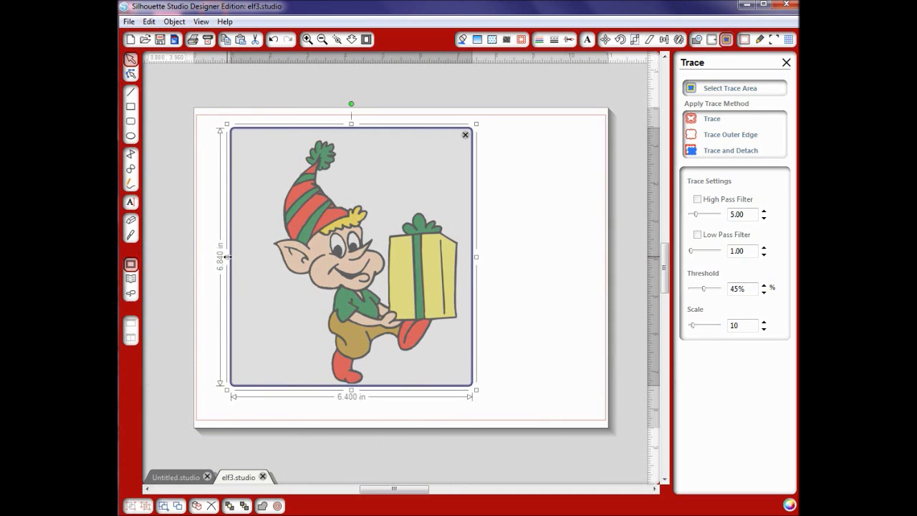
{"action": "left_click_drag", "start_coordinate": [230, 256], "coordinate": [248, 255]}
{"action": "left_click", "coordinate": [696, 198]}
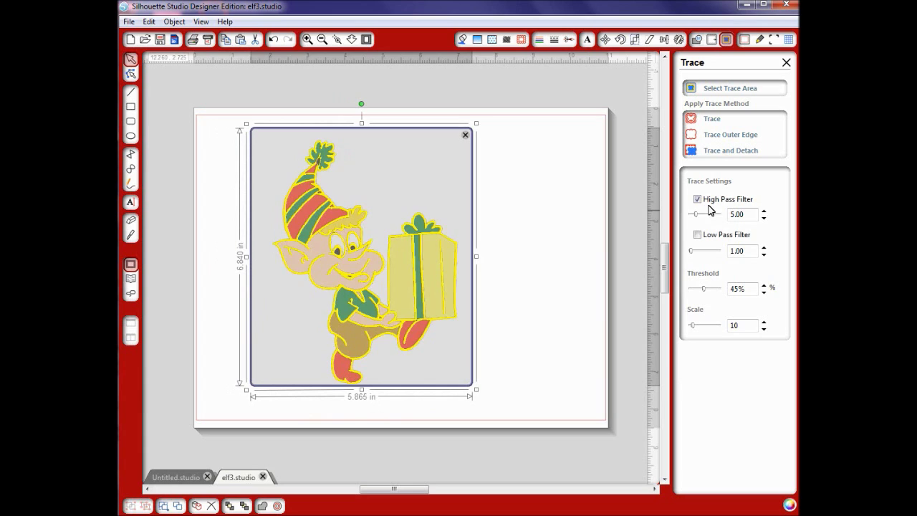
{"action": "left_click", "coordinate": [696, 198]}
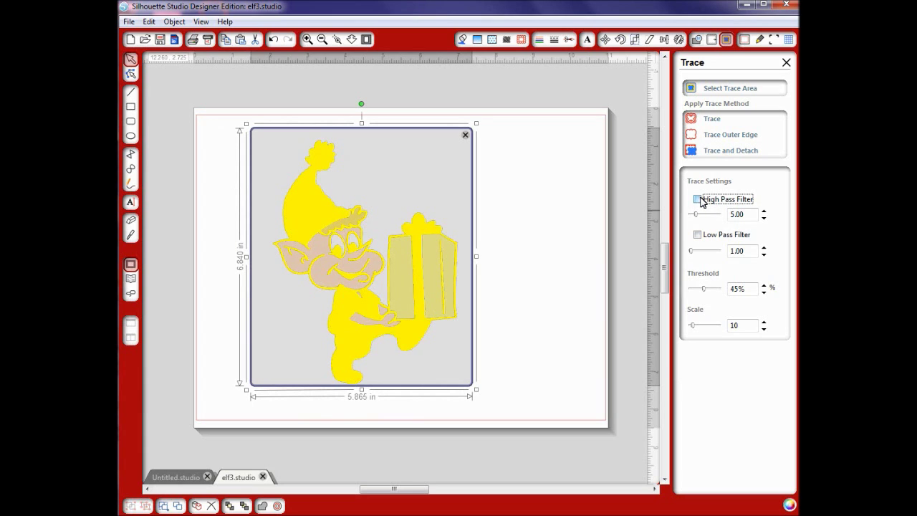
{"action": "left_click", "coordinate": [703, 290]}
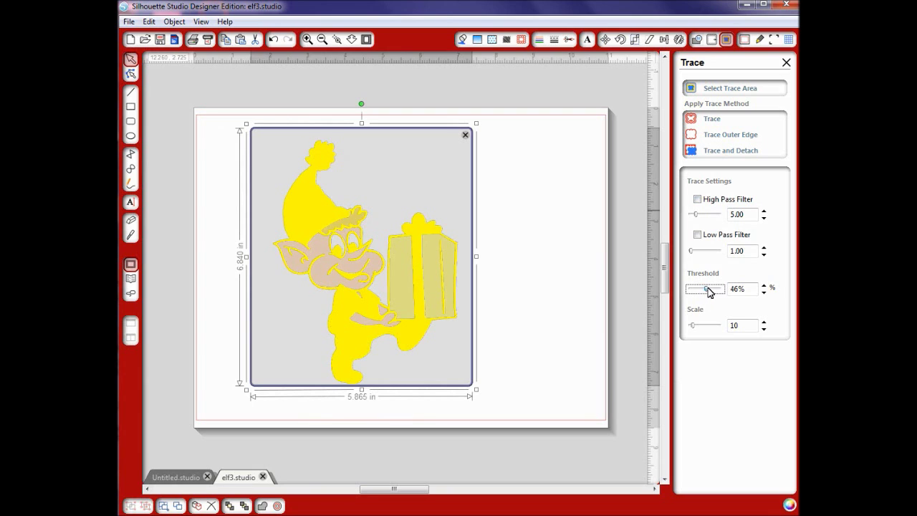
{"action": "left_click_drag", "start_coordinate": [708, 290], "coordinate": [719, 290]}
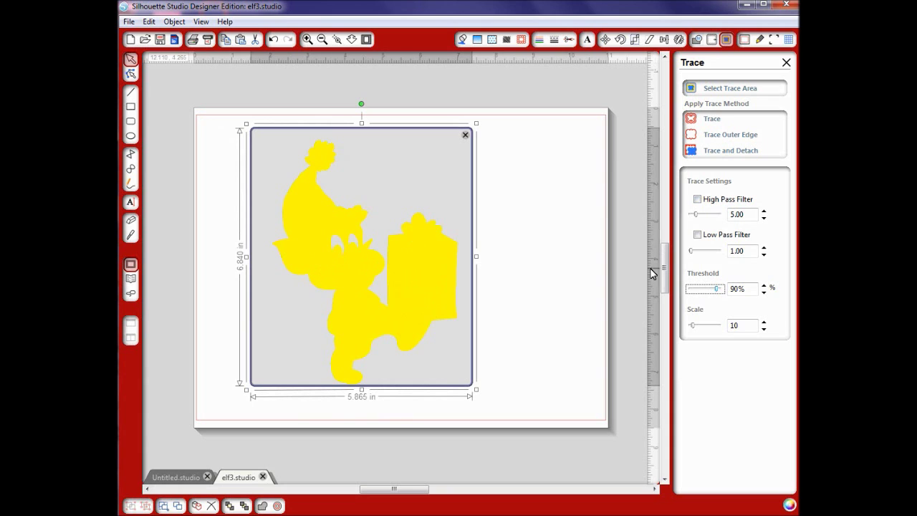
{"action": "left_click", "coordinate": [715, 294]}
{"action": "left_click", "coordinate": [746, 139]}
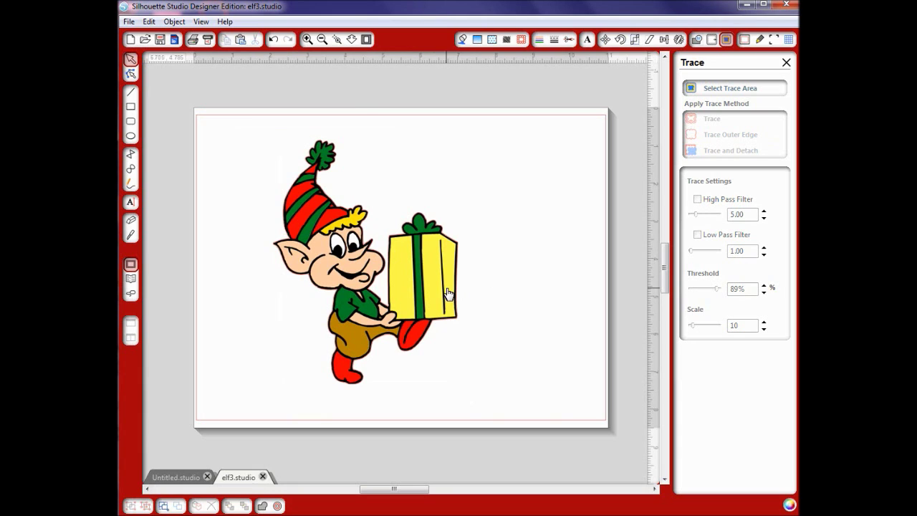
Move the elf off its traced outline and preview a 0.190 in offset around the outline
{"action": "left_click", "coordinate": [712, 40]}
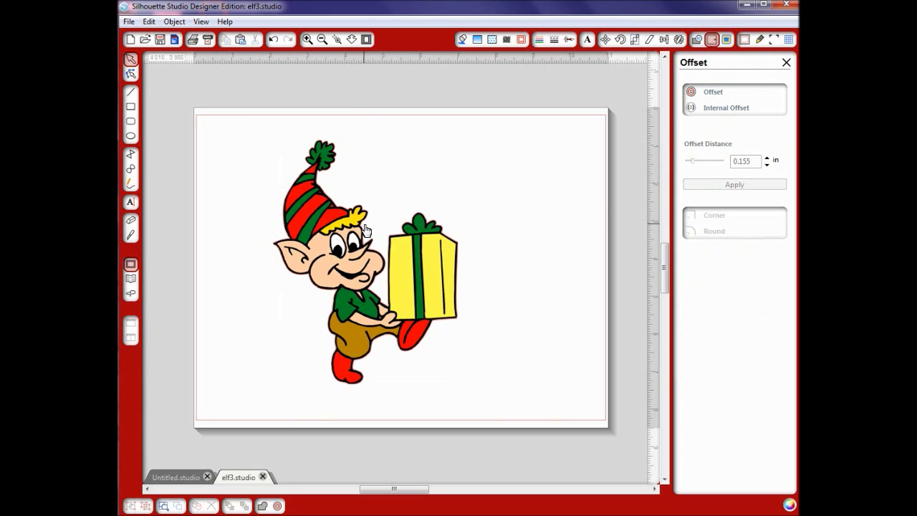
{"action": "left_click_drag", "start_coordinate": [335, 242], "coordinate": [530, 214]}
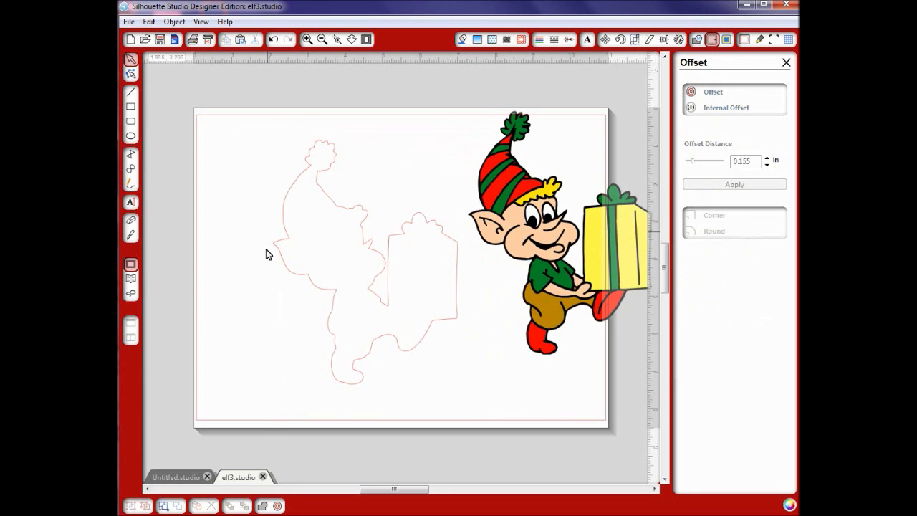
{"action": "left_click", "coordinate": [361, 361]}
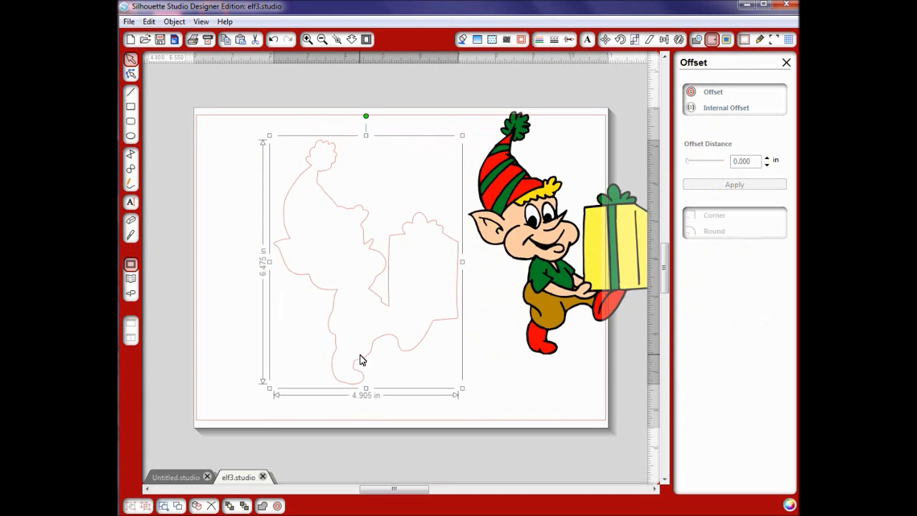
{"action": "left_click", "coordinate": [713, 96]}
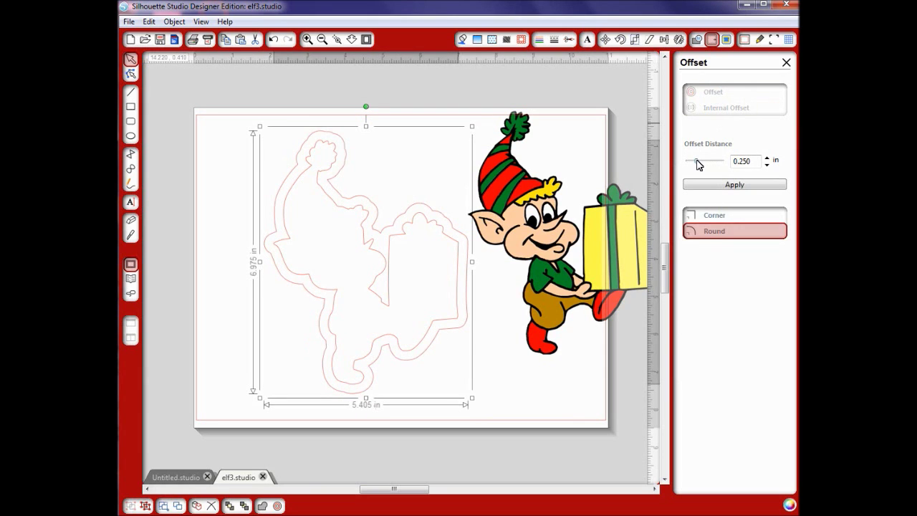
{"action": "left_click_drag", "start_coordinate": [698, 163], "coordinate": [693, 163]}
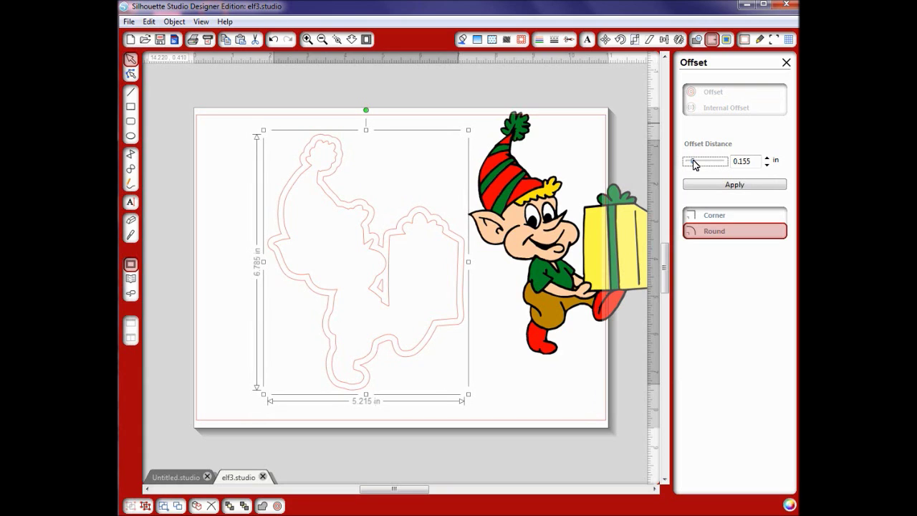
{"action": "left_click_drag", "start_coordinate": [693, 163], "coordinate": [695, 163]}
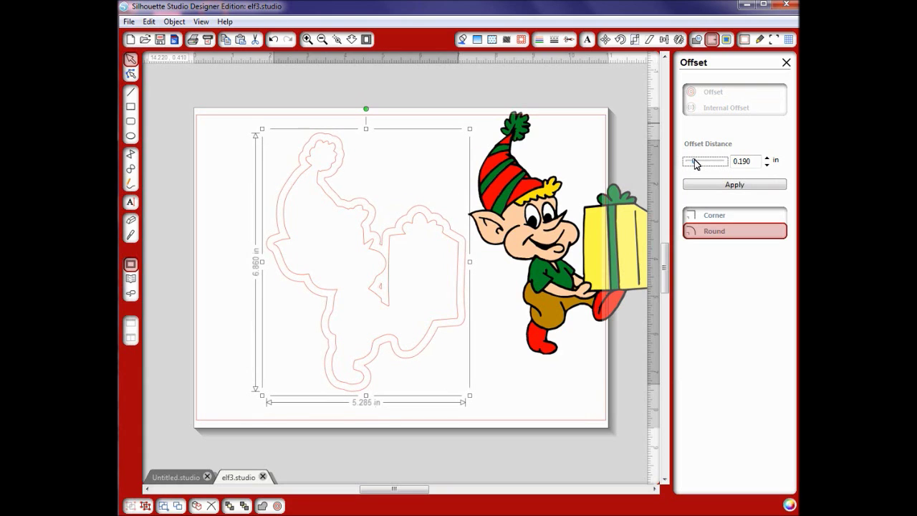
Apply the offset, then try a 0.205 in internal offset on the elf outline
{"action": "left_click", "coordinate": [404, 239]}
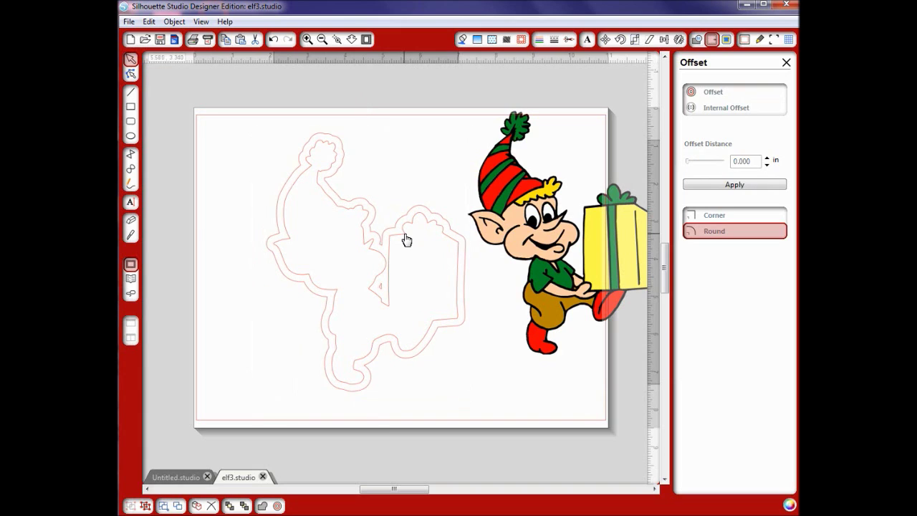
{"action": "left_click", "coordinate": [741, 109]}
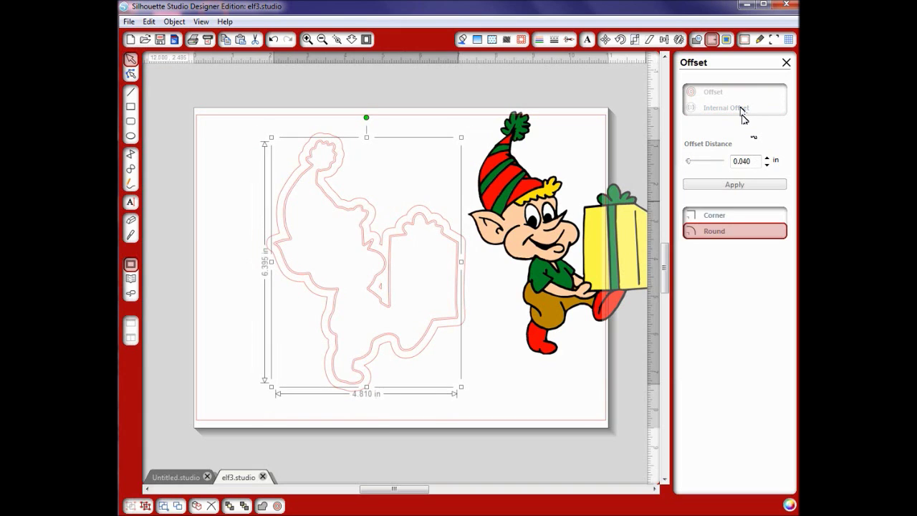
{"action": "left_click", "coordinate": [685, 162]}
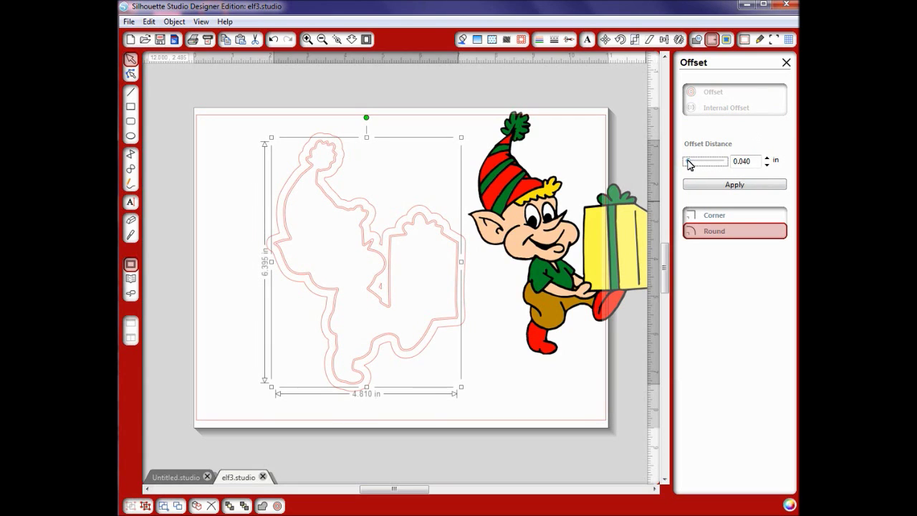
{"action": "mouse_move", "coordinate": [688, 164]}
{"action": "left_mouse_down"}
{"action": "mouse_move", "coordinate": [697, 163]}
{"action": "mouse_move", "coordinate": [685, 163]}
{"action": "left_mouse_up"}
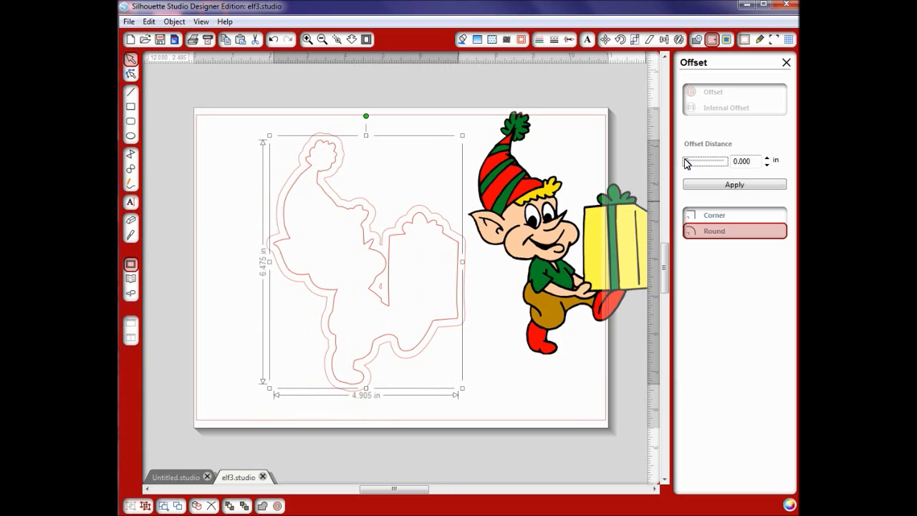
Undo the offset experiments, leaving a single elf cut outline
{"action": "left_click", "coordinate": [272, 40]}
{"action": "left_click", "coordinate": [273, 40]}
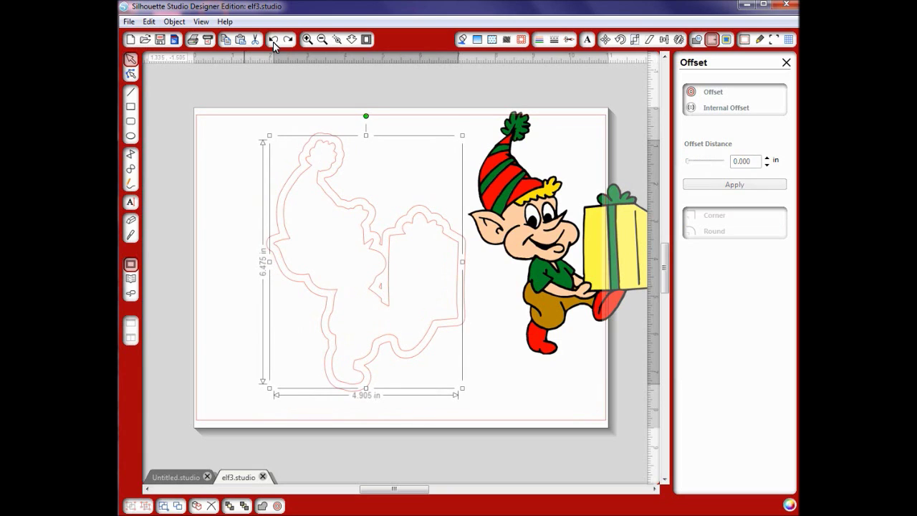
{"action": "left_click", "coordinate": [273, 40]}
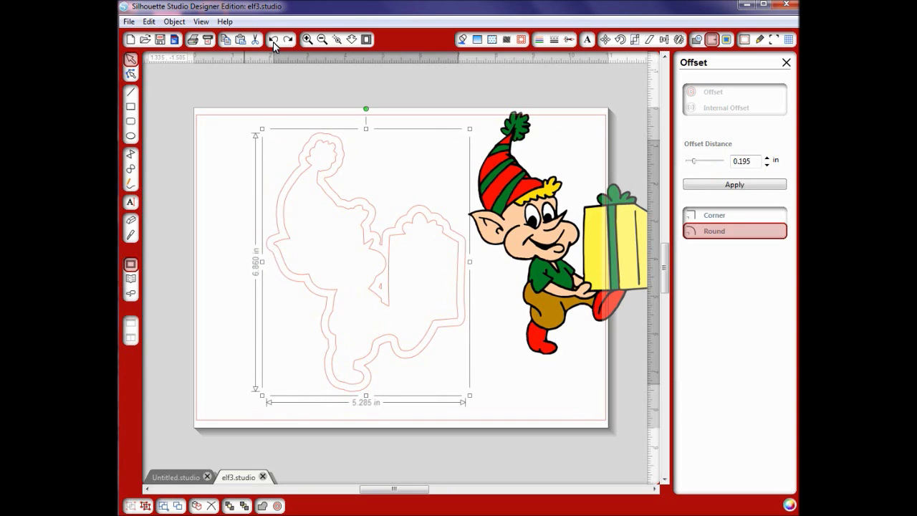
{"action": "left_click", "coordinate": [272, 40]}
{"action": "left_click", "coordinate": [273, 40]}
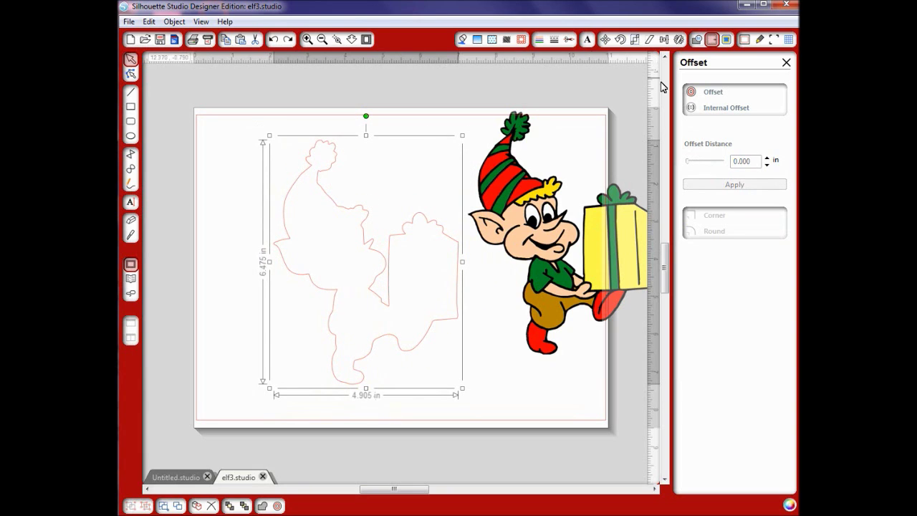
Fill the 6.475 × 4.905 in elf outline with solid red
{"action": "left_click", "coordinate": [698, 41]}
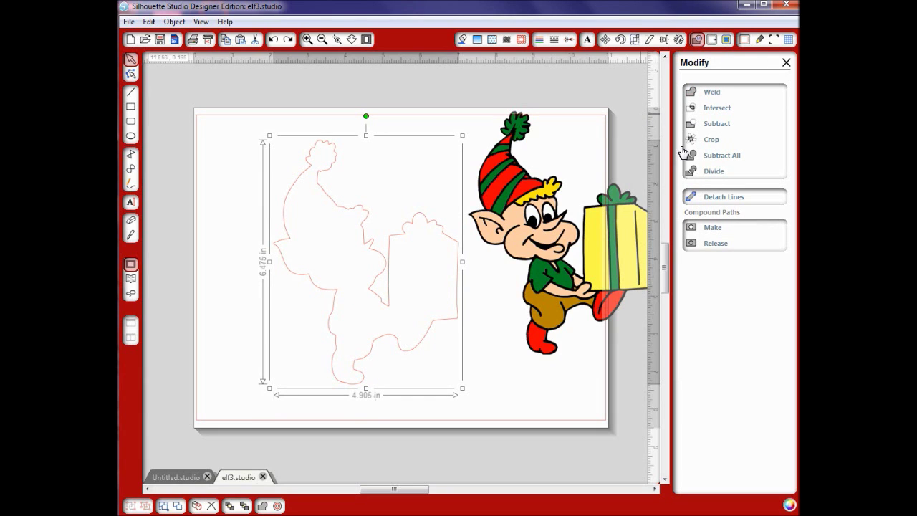
{"action": "left_click", "coordinate": [462, 40]}
{"action": "left_click", "coordinate": [691, 156]}
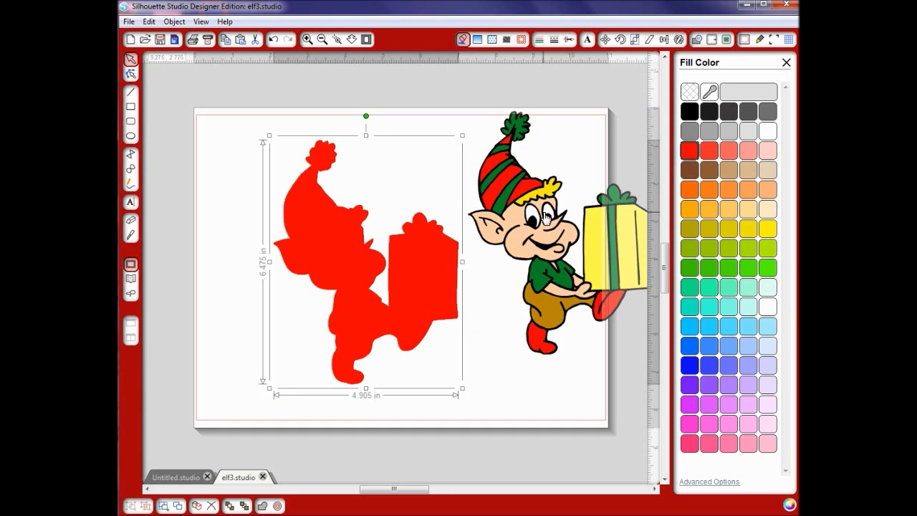
{"action": "left_click", "coordinate": [696, 40]}
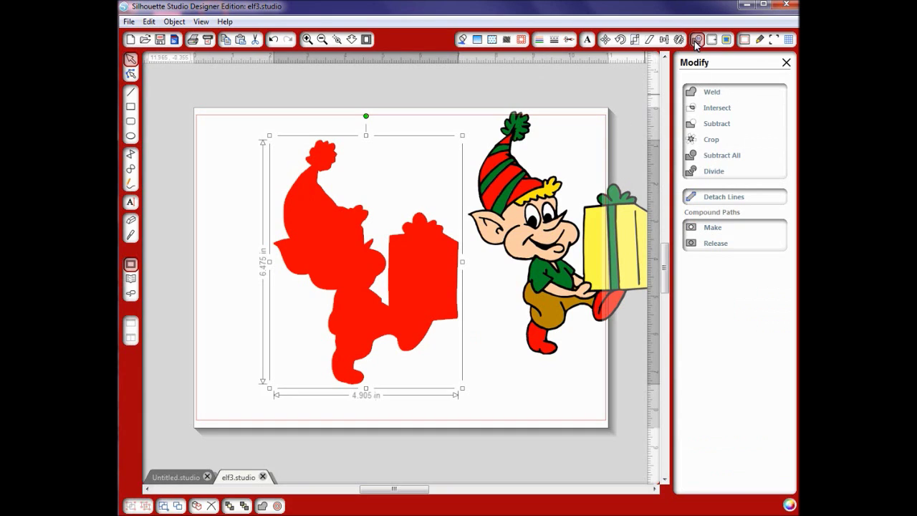
Detach the red fill from the elf's cut line and drag the red piece aside
{"action": "left_click", "coordinate": [714, 198]}
{"action": "left_click_drag", "start_coordinate": [445, 292], "coordinate": [231, 298]}
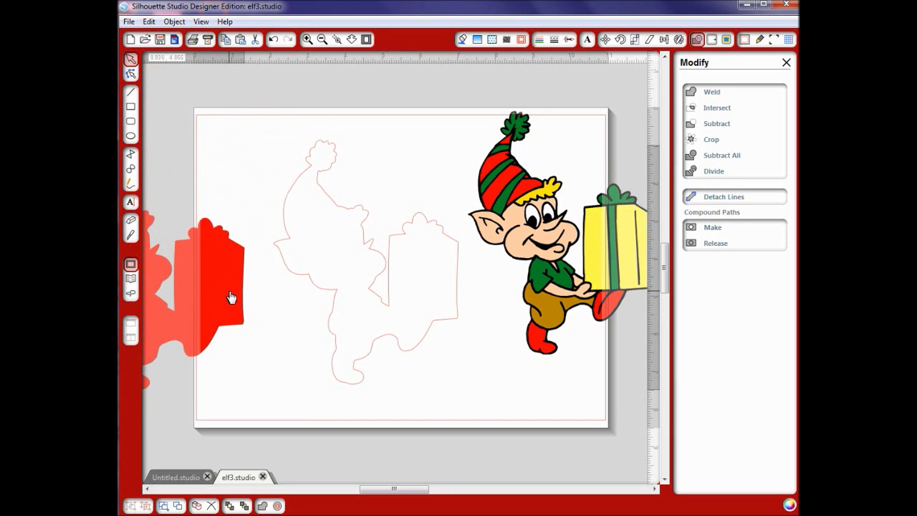
{"action": "left_click", "coordinate": [296, 272]}
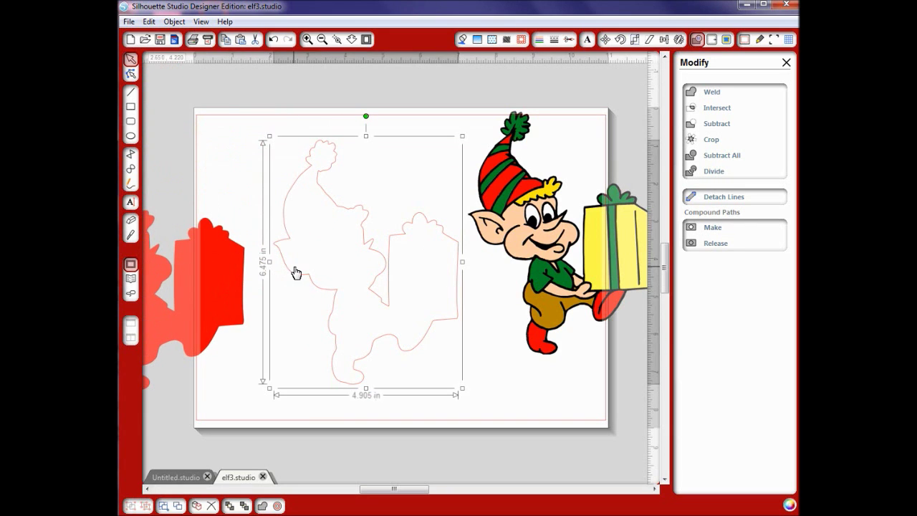
{"action": "left_click", "coordinate": [207, 301]}
{"action": "left_click_drag", "start_coordinate": [207, 302], "coordinate": [266, 291]}
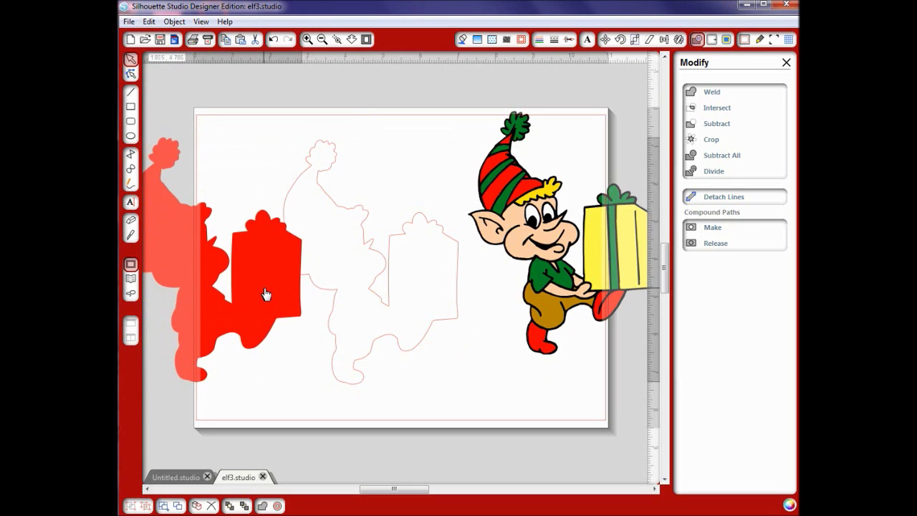
Undo back to a plain unfilled elf outline and deselect it
{"action": "left_click", "coordinate": [272, 41]}
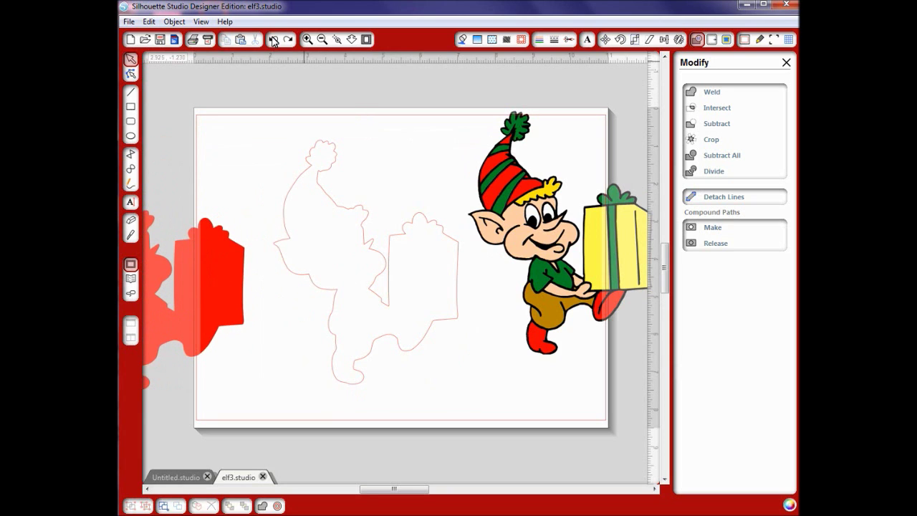
{"action": "left_click", "coordinate": [273, 41]}
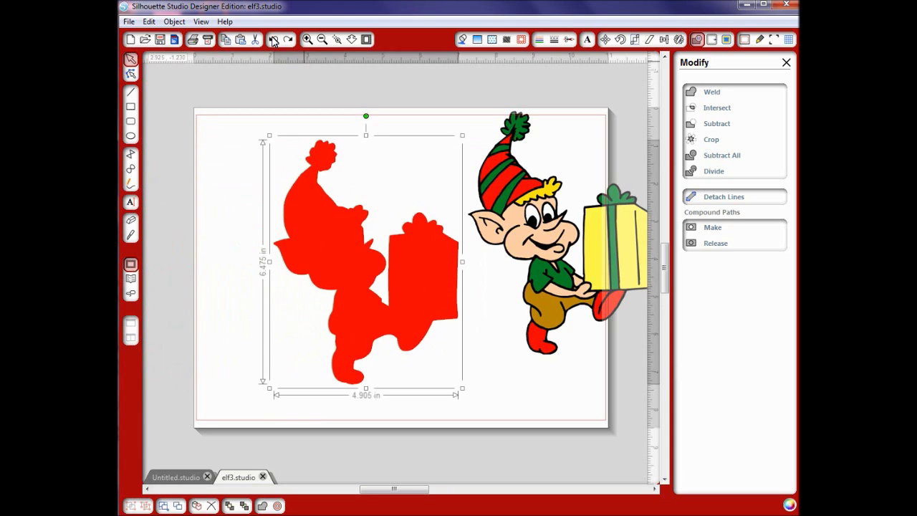
{"action": "left_click", "coordinate": [273, 41]}
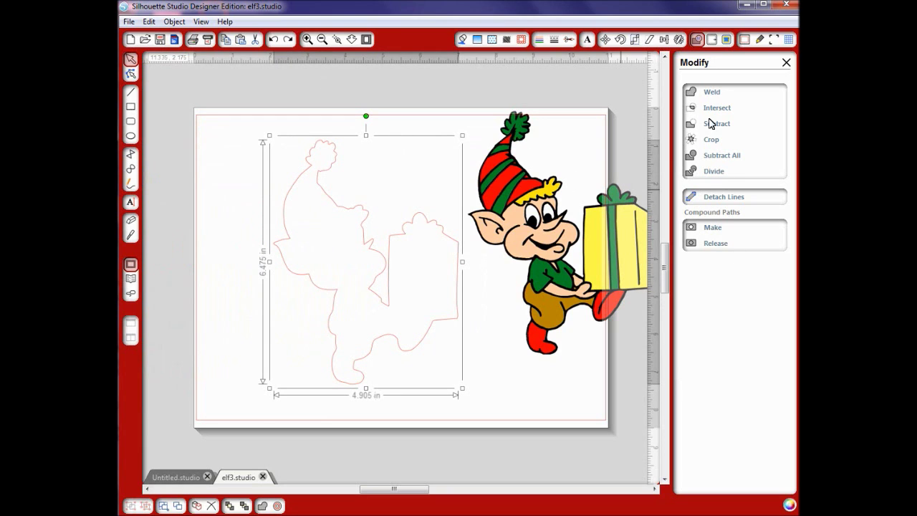
{"action": "left_click", "coordinate": [418, 205]}
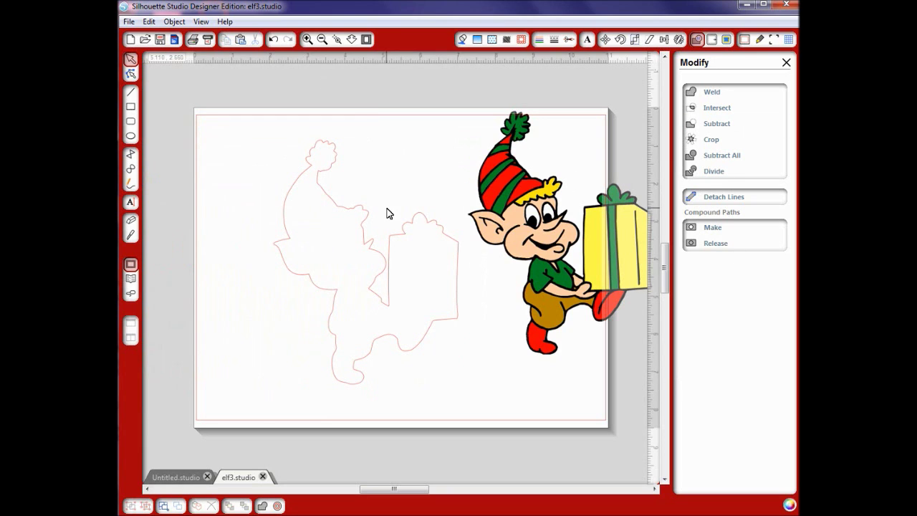
Subtract a 1.345 × 1.200 in circle drawn over the hat tip from the elf outline
{"action": "left_click", "coordinate": [130, 138]}
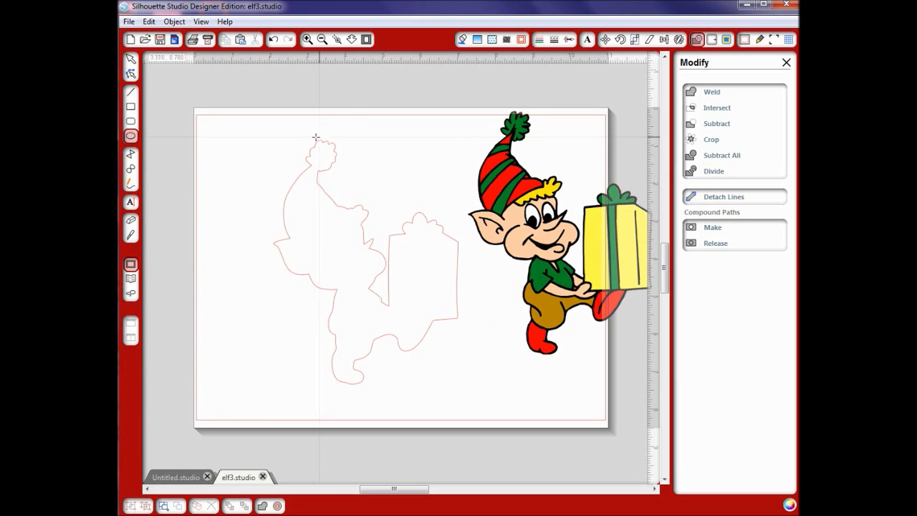
{"action": "left_click_drag", "start_coordinate": [301, 128], "coordinate": [351, 172]}
{"action": "left_click", "coordinate": [348, 169]}
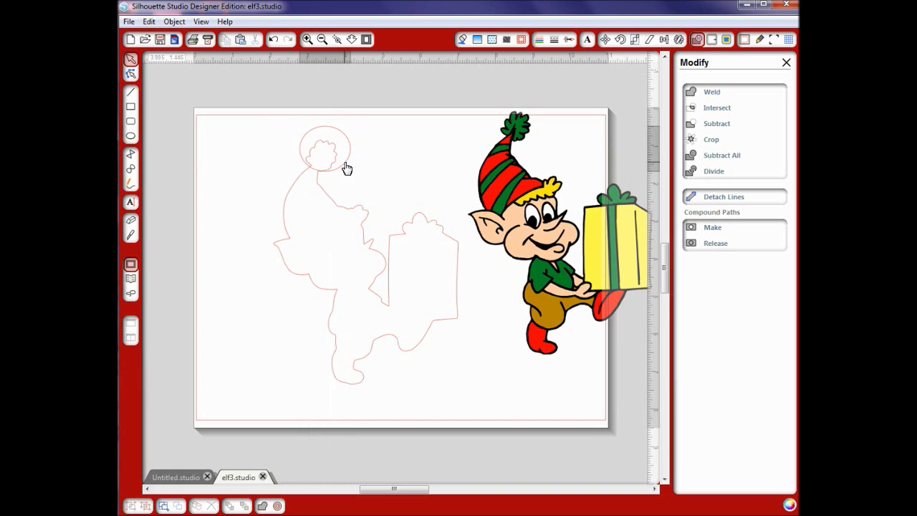
{"action": "left_click", "coordinate": [347, 217], "text": "shift"}
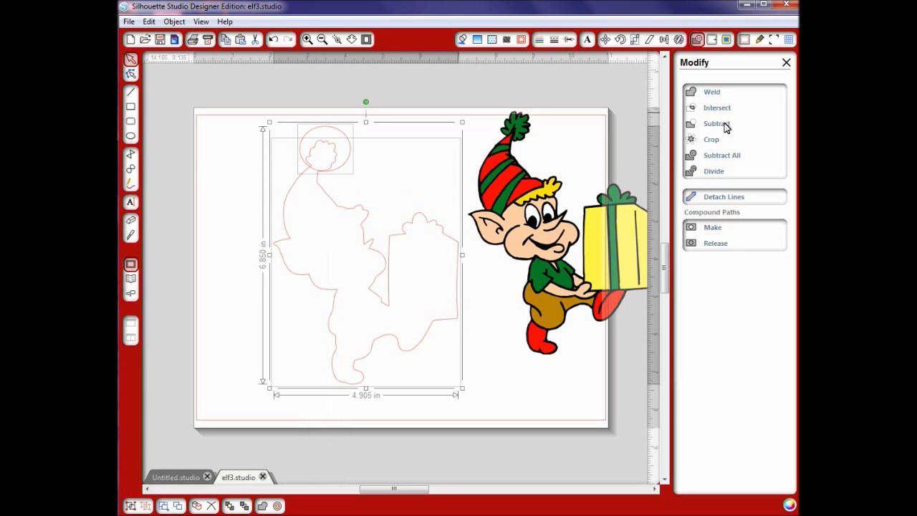
{"action": "left_click", "coordinate": [716, 124]}
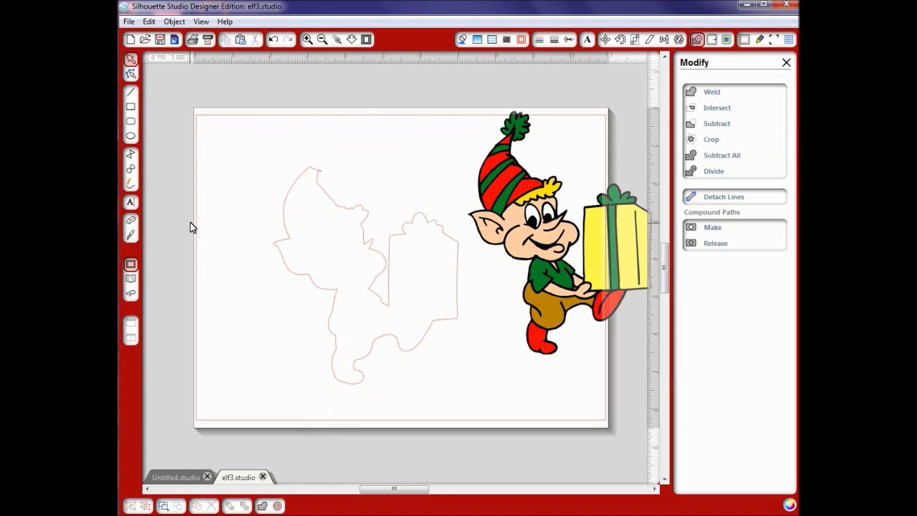
Replace the subtraction with Subtract All, then move the circle aside to confirm it stays separate
{"action": "left_click", "coordinate": [273, 40]}
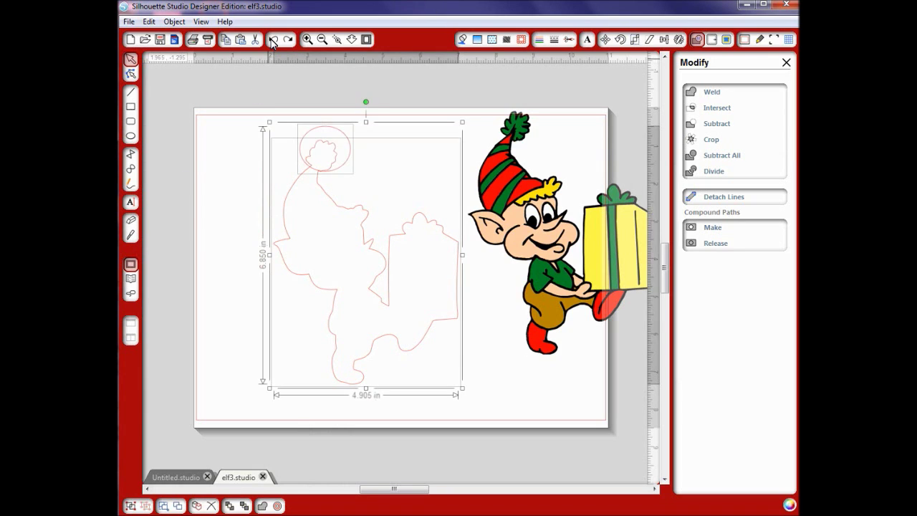
{"action": "left_click", "coordinate": [273, 41]}
{"action": "left_click", "coordinate": [722, 156]}
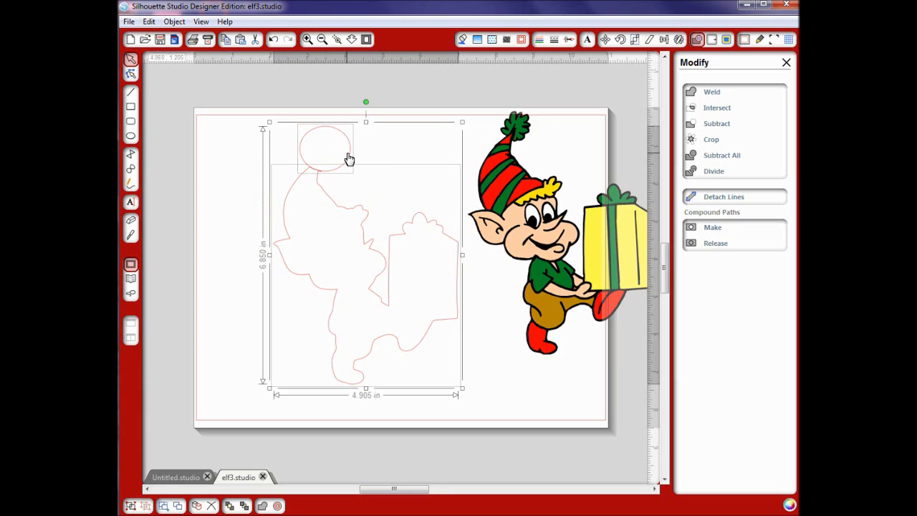
{"action": "left_click", "coordinate": [380, 154]}
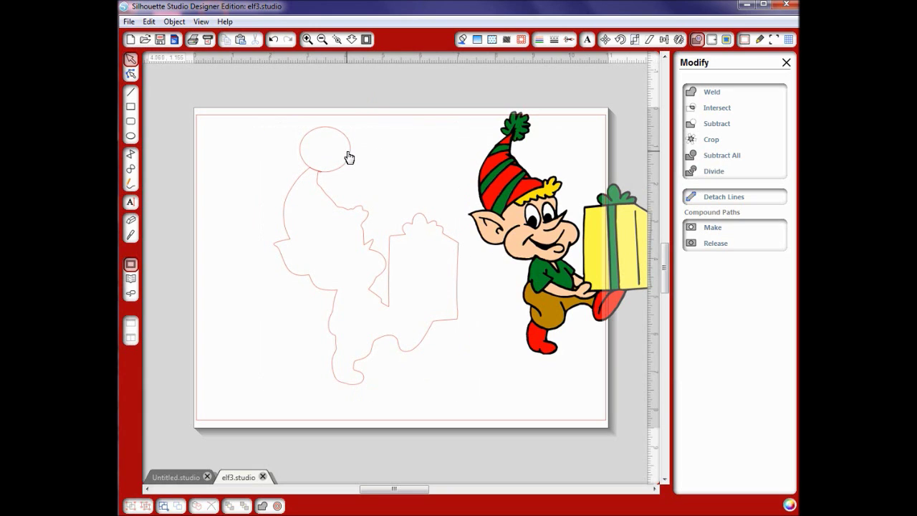
{"action": "left_click_drag", "start_coordinate": [349, 157], "coordinate": [371, 158]}
Undo back to the intact elf outline under the circle, try Crop, then undo it
{"action": "left_click", "coordinate": [274, 41]}
{"action": "left_click", "coordinate": [273, 41]}
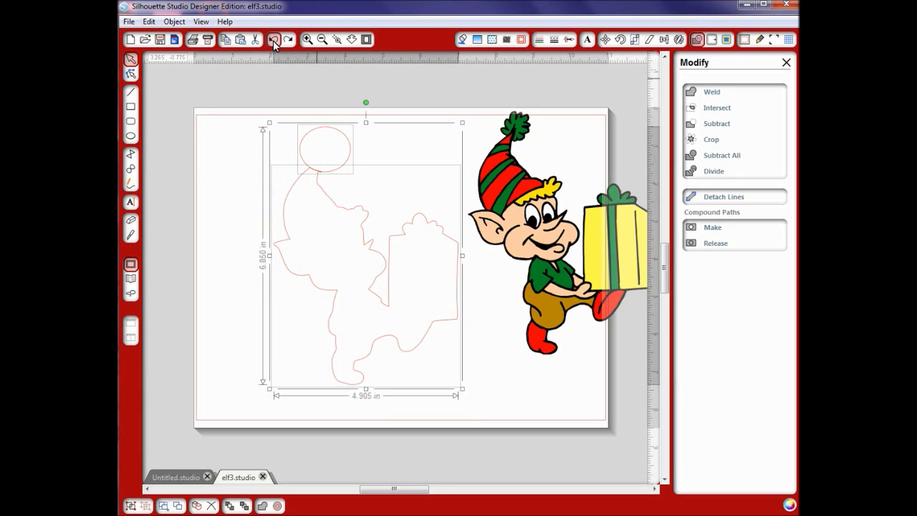
{"action": "left_click", "coordinate": [273, 41]}
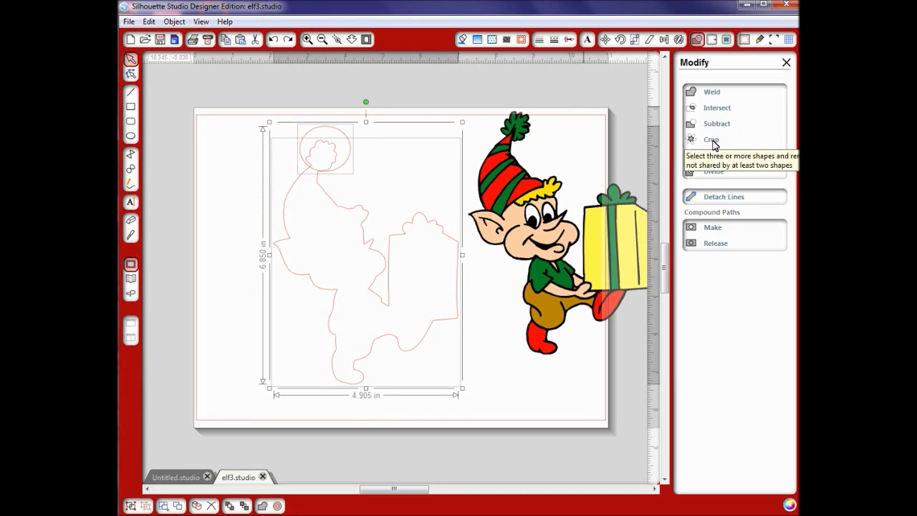
{"action": "left_click", "coordinate": [712, 140]}
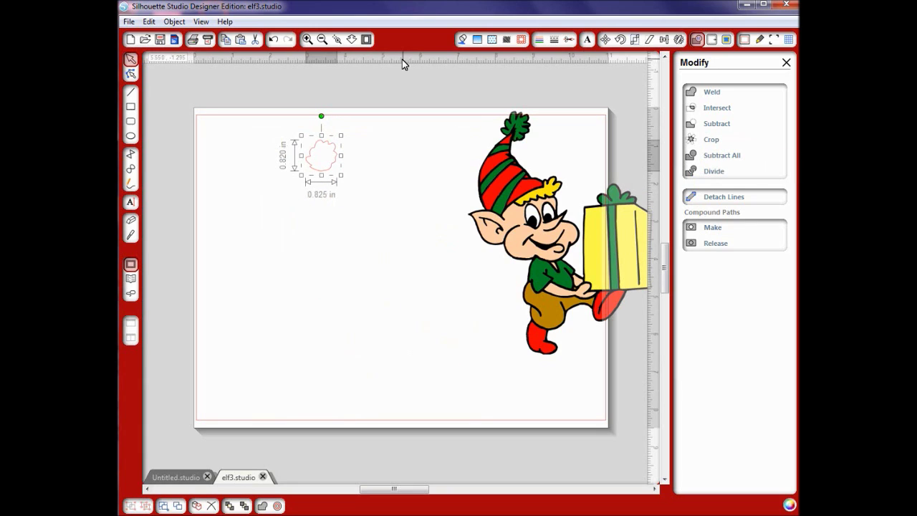
{"action": "left_click", "coordinate": [272, 38]}
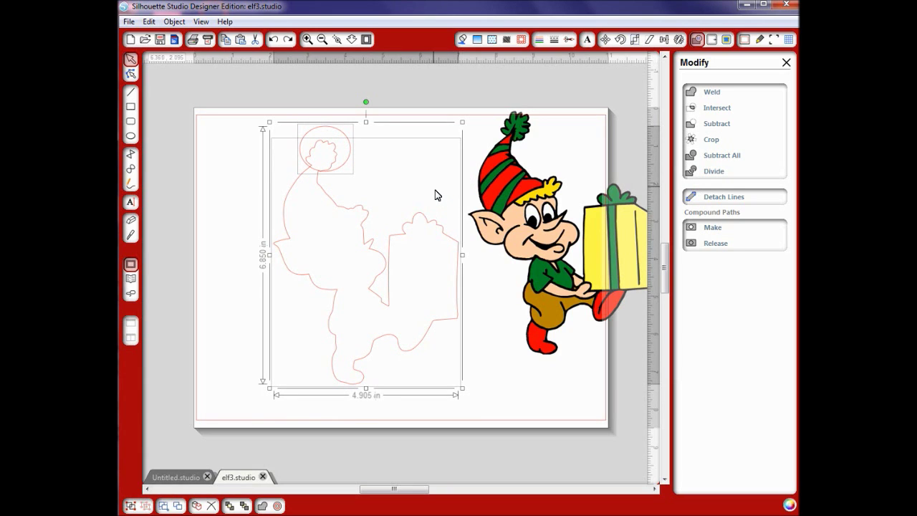
Divide the elf outline along the circle and move the pom-pom piece away and back
{"action": "left_click", "coordinate": [714, 172]}
{"action": "left_click", "coordinate": [393, 171]}
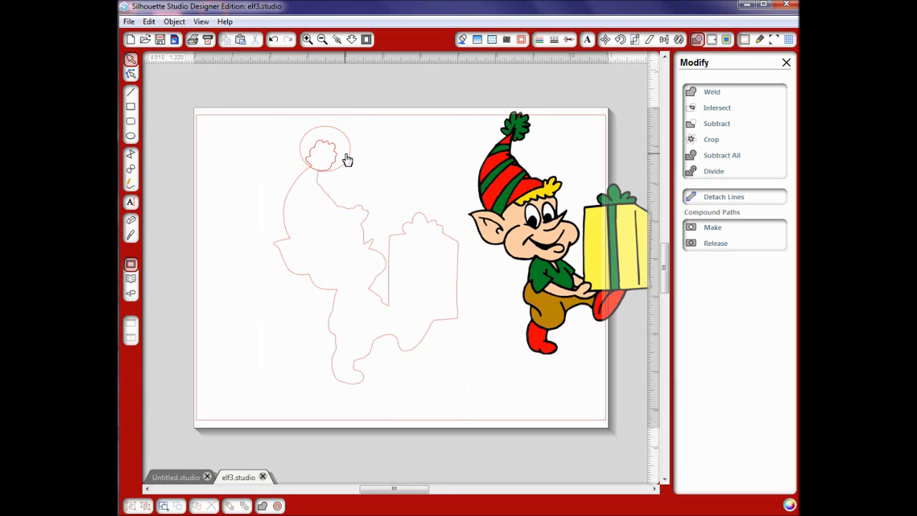
{"action": "left_click_drag", "start_coordinate": [348, 158], "coordinate": [420, 165]}
{"action": "left_click", "coordinate": [376, 166]}
{"action": "left_click_drag", "start_coordinate": [333, 163], "coordinate": [258, 149]}
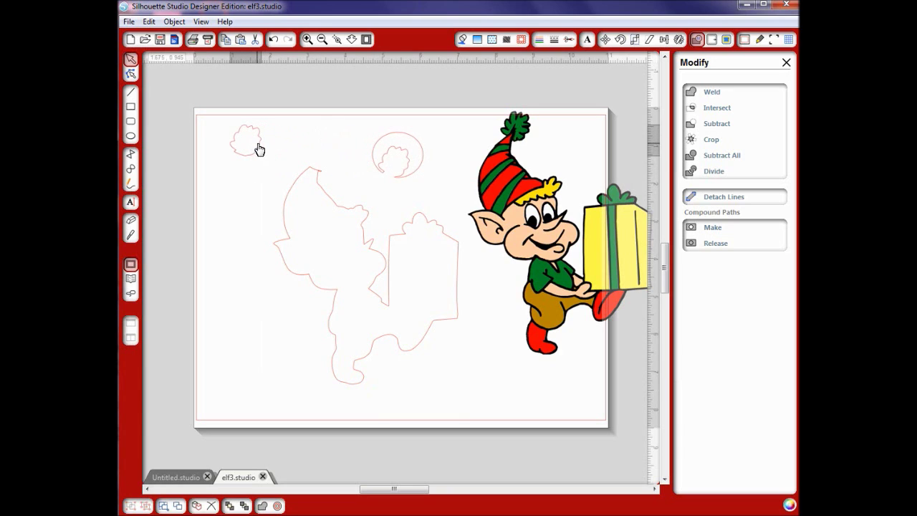
{"action": "left_click", "coordinate": [318, 172]}
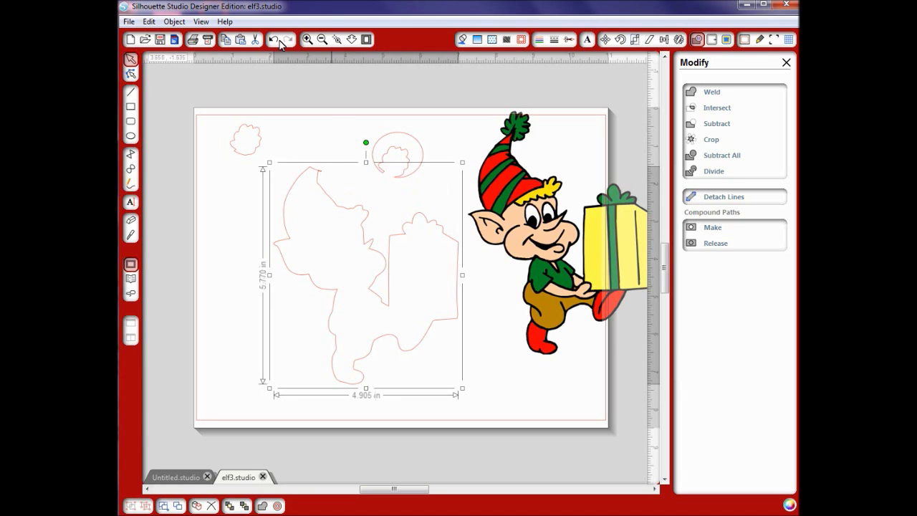
Undo three steps so the pom-pom and circle sit back on the hat tip, then deselect
{"action": "left_click", "coordinate": [274, 40]}
{"action": "left_click", "coordinate": [274, 40]}
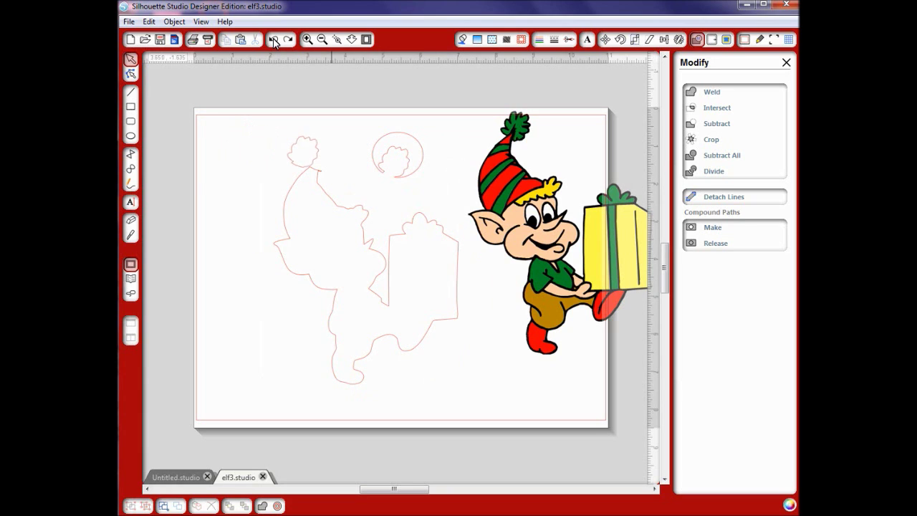
{"action": "left_click", "coordinate": [274, 40]}
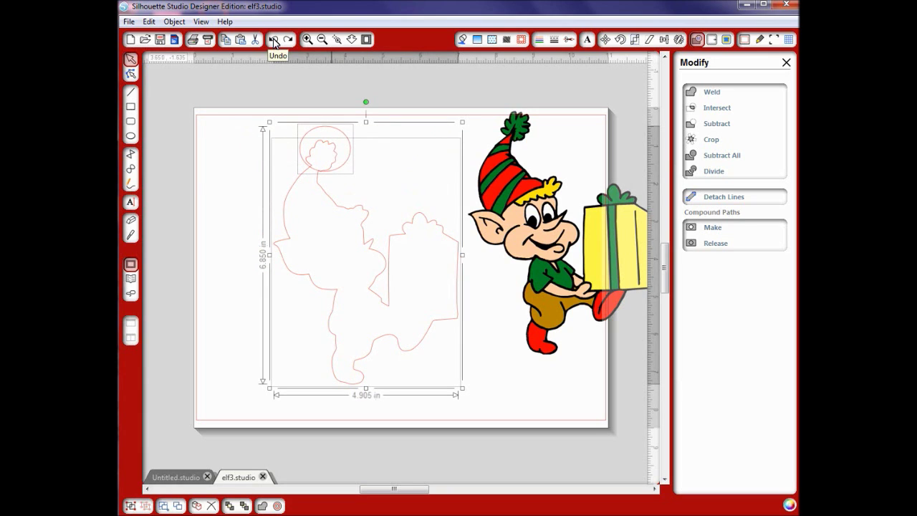
{"action": "left_click", "coordinate": [404, 134]}
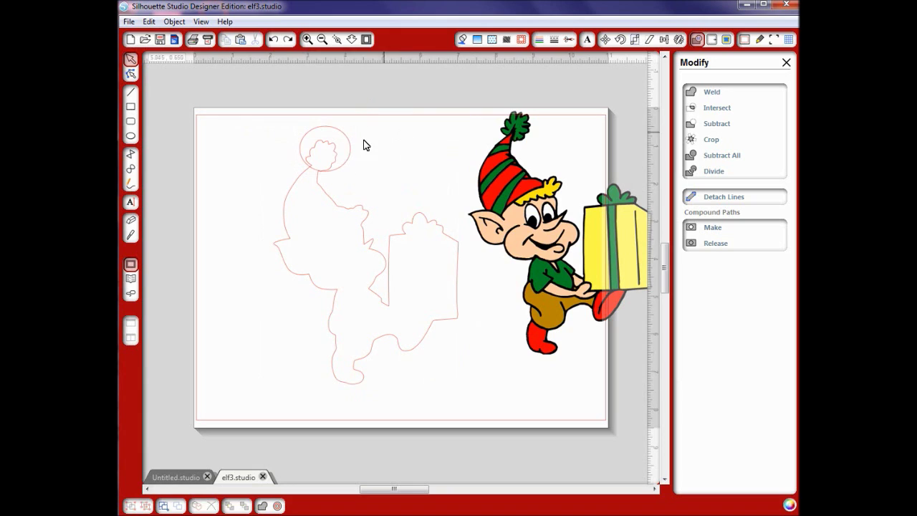
Delete the pom-pom circle and move the 6.475 × 4.905 in elf outline to the page's upper left
{"action": "left_click", "coordinate": [349, 150]}
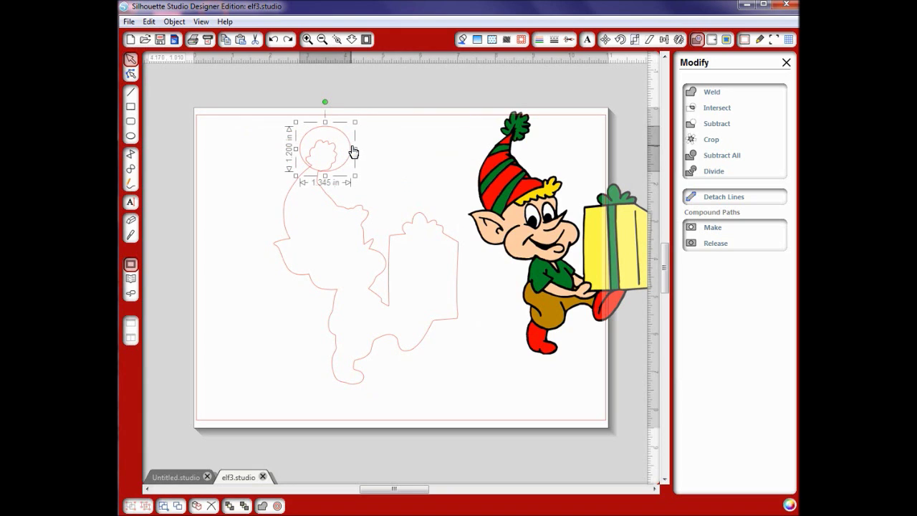
{"action": "key", "text": "Delete"}
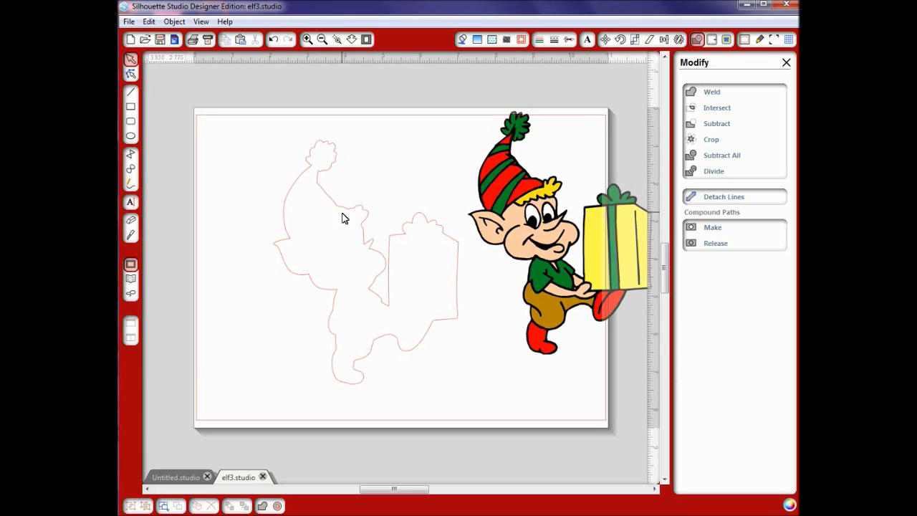
{"action": "left_click_drag", "start_coordinate": [341, 210], "coordinate": [319, 285]}
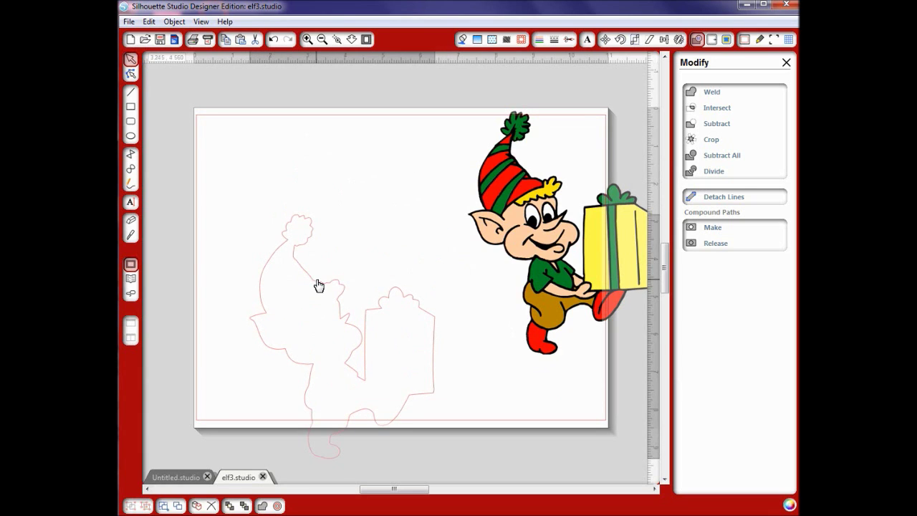
{"action": "left_click", "coordinate": [633, 88]}
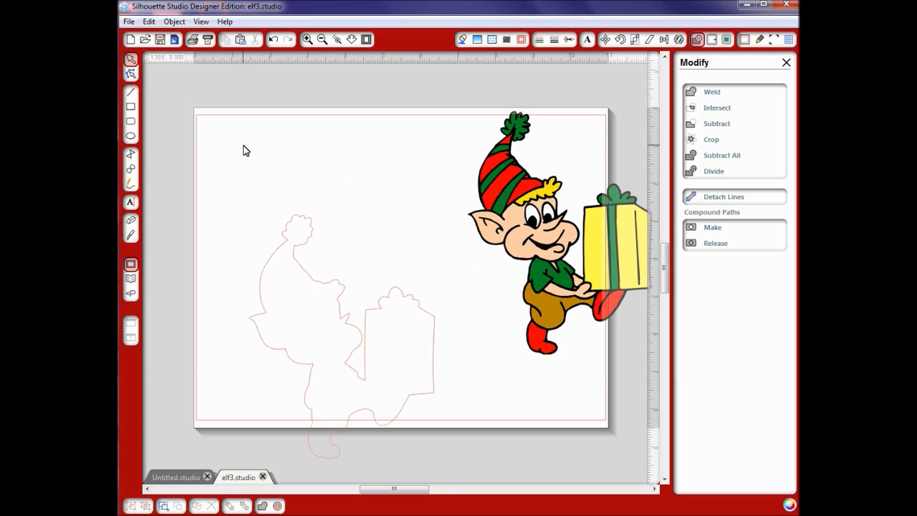
{"action": "left_click", "coordinate": [131, 136]}
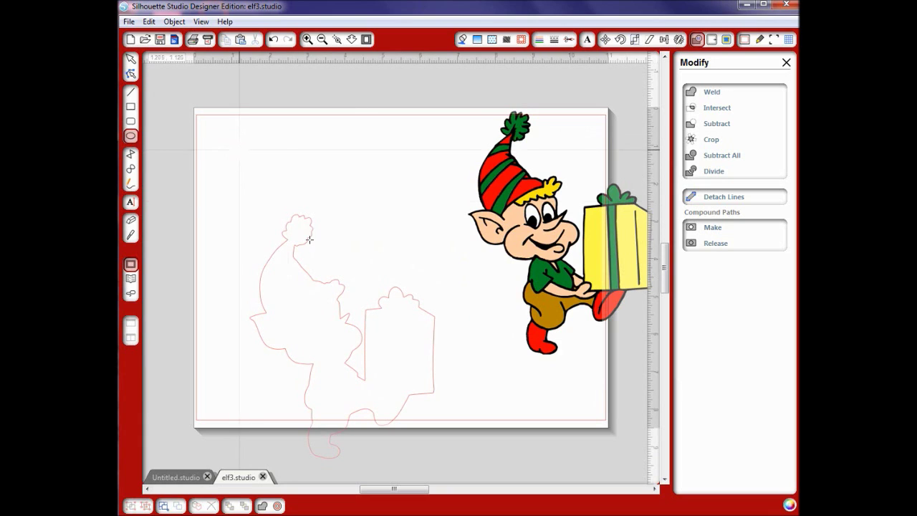
{"action": "left_click", "coordinate": [129, 61]}
{"action": "left_click_drag", "start_coordinate": [311, 280], "coordinate": [297, 188]}
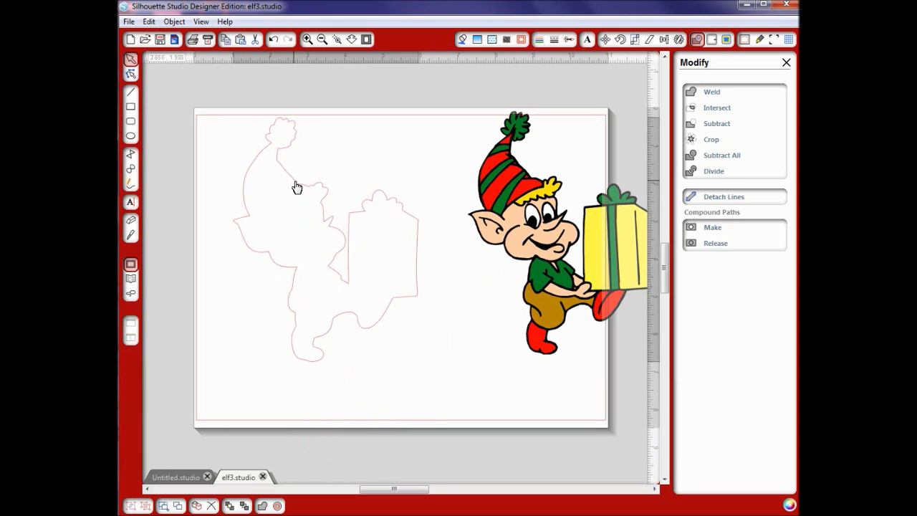
{"action": "left_click", "coordinate": [338, 256]}
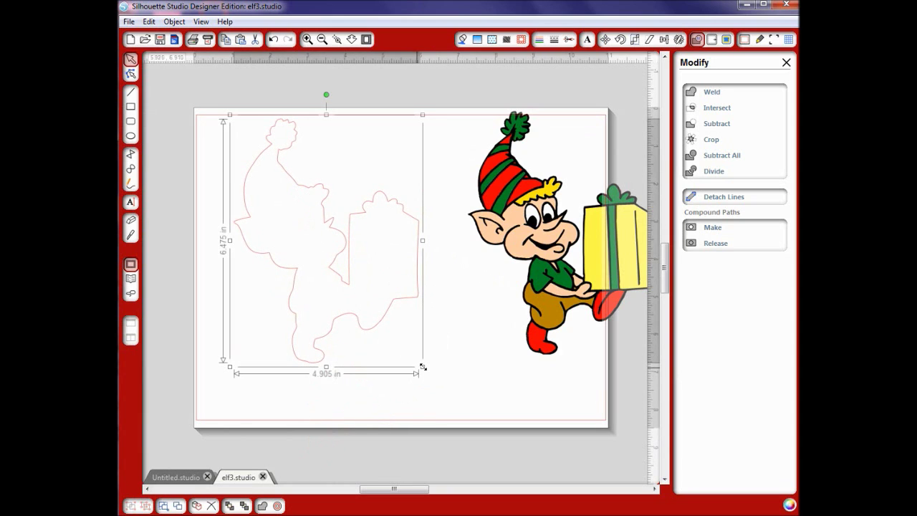
Scale the elf outline down to 1.585 × 2.090 in and move it lower on the page
{"action": "left_click_drag", "start_coordinate": [423, 366], "coordinate": [311, 198]}
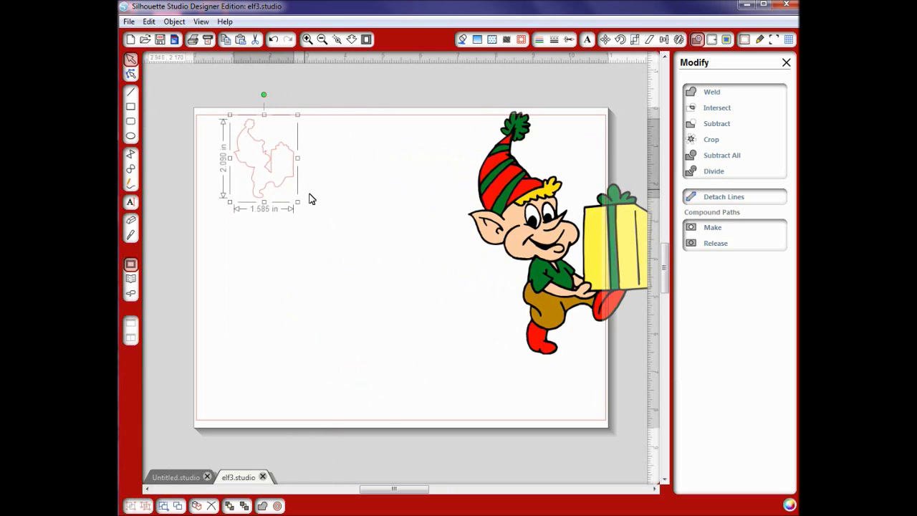
{"action": "left_click_drag", "start_coordinate": [280, 172], "coordinate": [296, 246]}
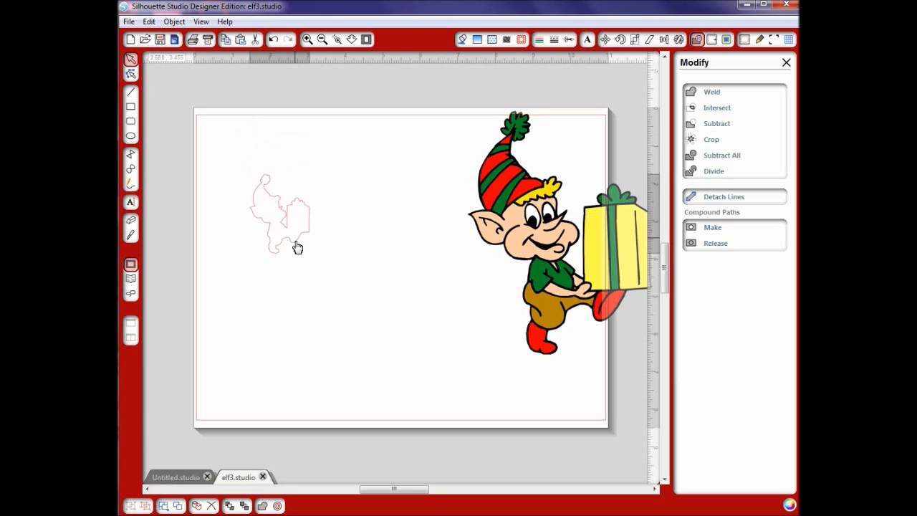
{"action": "left_click", "coordinate": [254, 217]}
Draw a 6.790 × 0.695 in rectangle and stand the elf on its left end
{"action": "left_click", "coordinate": [129, 108]}
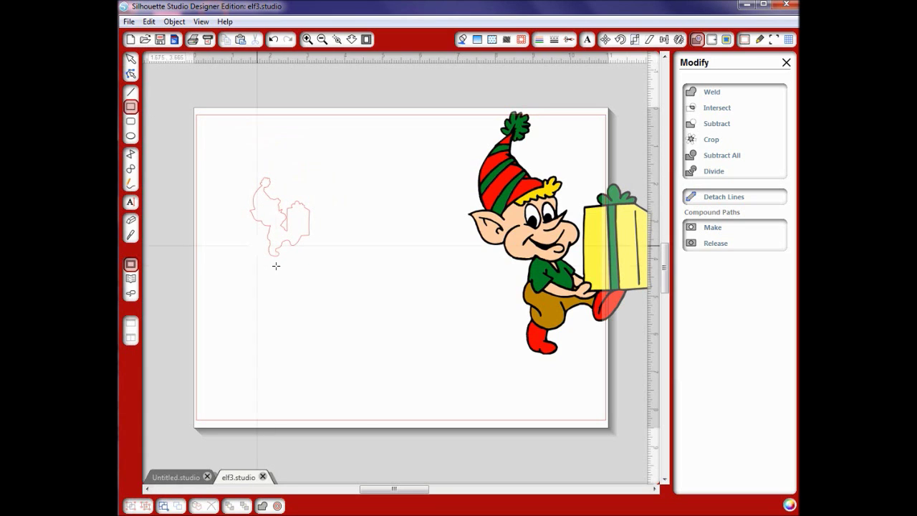
{"action": "left_click_drag", "start_coordinate": [238, 254], "coordinate": [497, 280]}
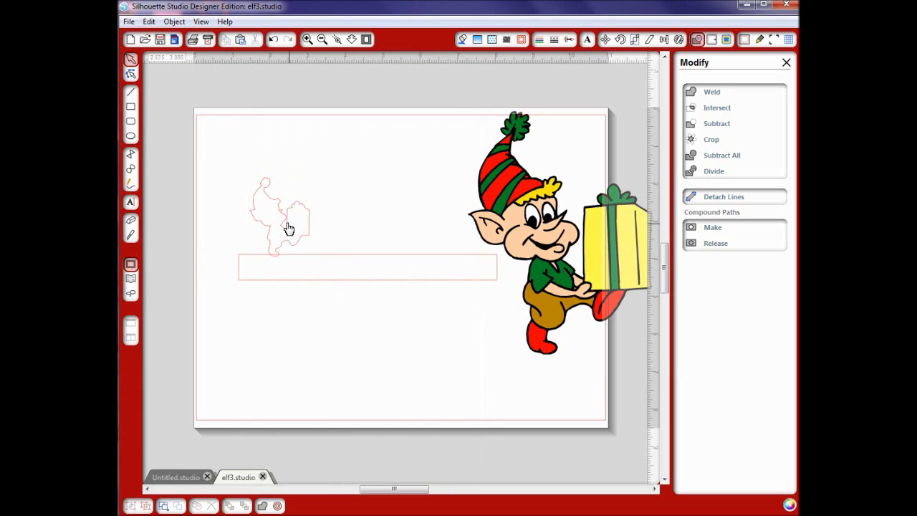
{"action": "left_click_drag", "start_coordinate": [280, 227], "coordinate": [271, 227]}
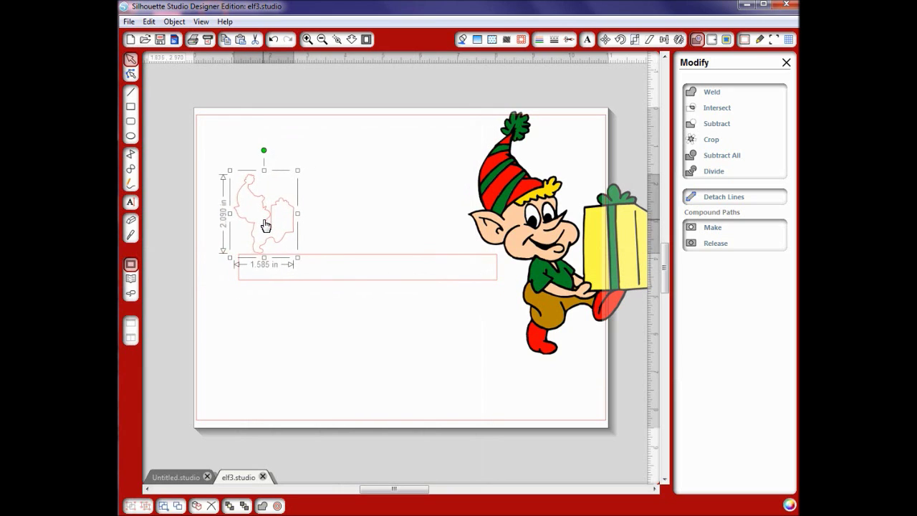
{"action": "left_click_drag", "start_coordinate": [265, 225], "coordinate": [264, 228]}
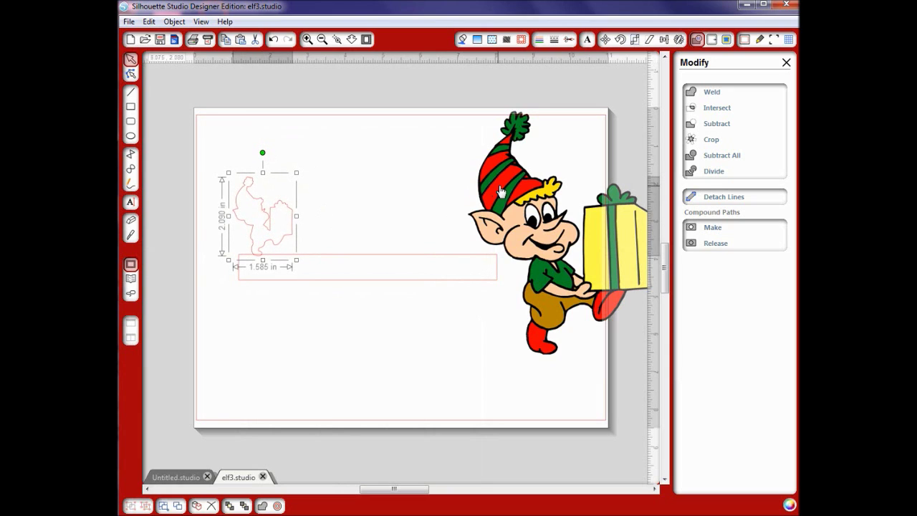
{"action": "left_click", "coordinate": [677, 41]}
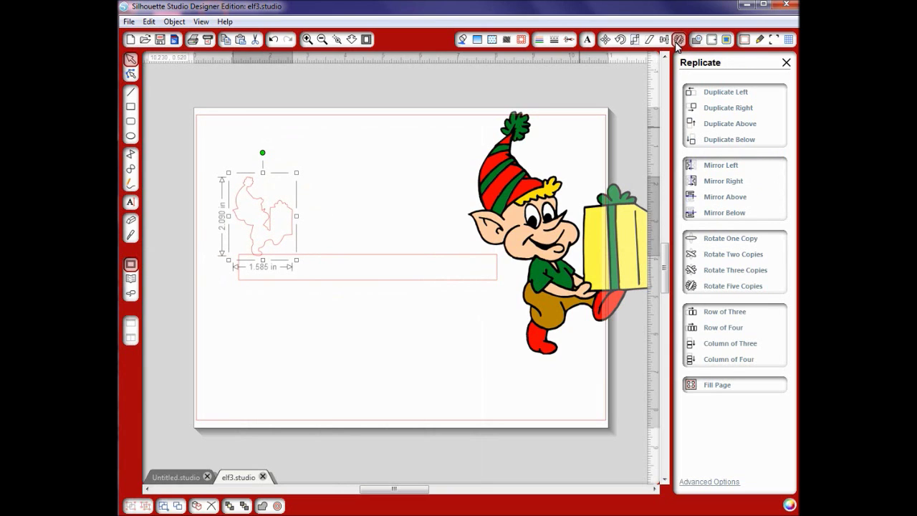
Replicate the elf into a row of four copies above the bar, discarding an extra copy
{"action": "left_click", "coordinate": [738, 329]}
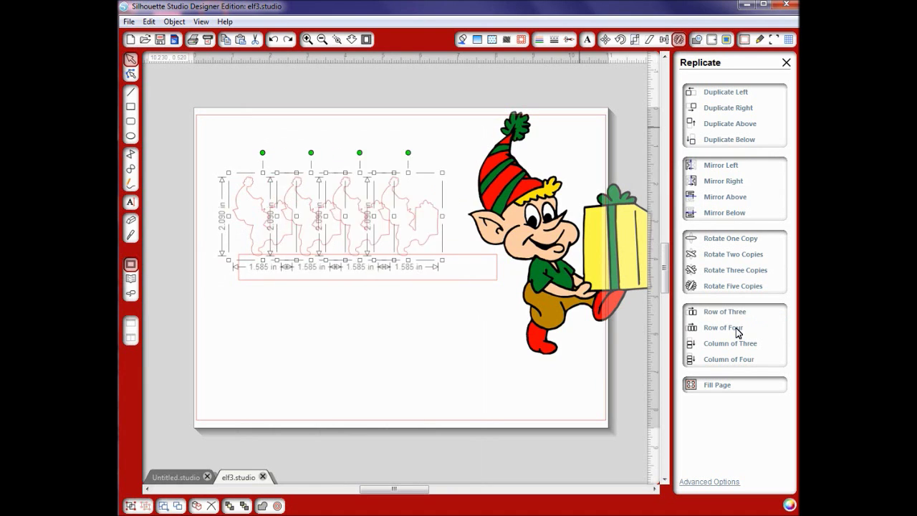
{"action": "left_click", "coordinate": [524, 229]}
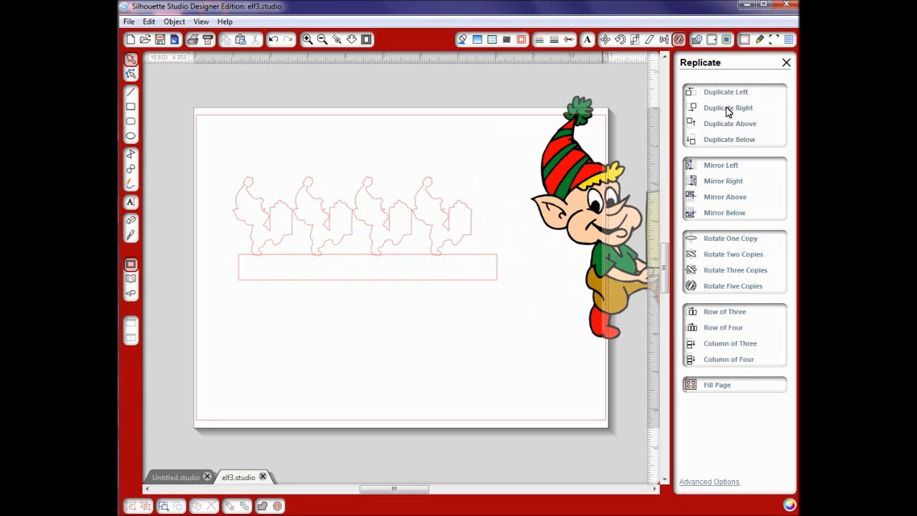
{"action": "left_click", "coordinate": [465, 242]}
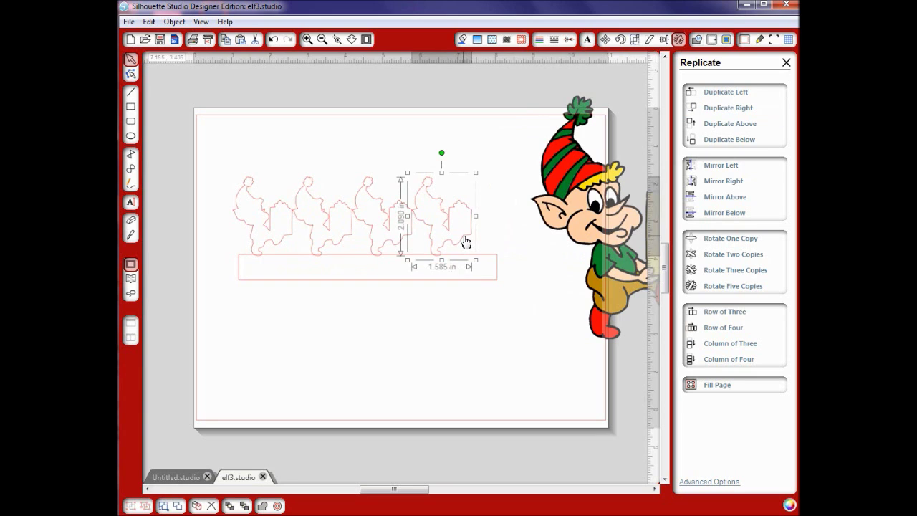
{"action": "left_click", "coordinate": [742, 115]}
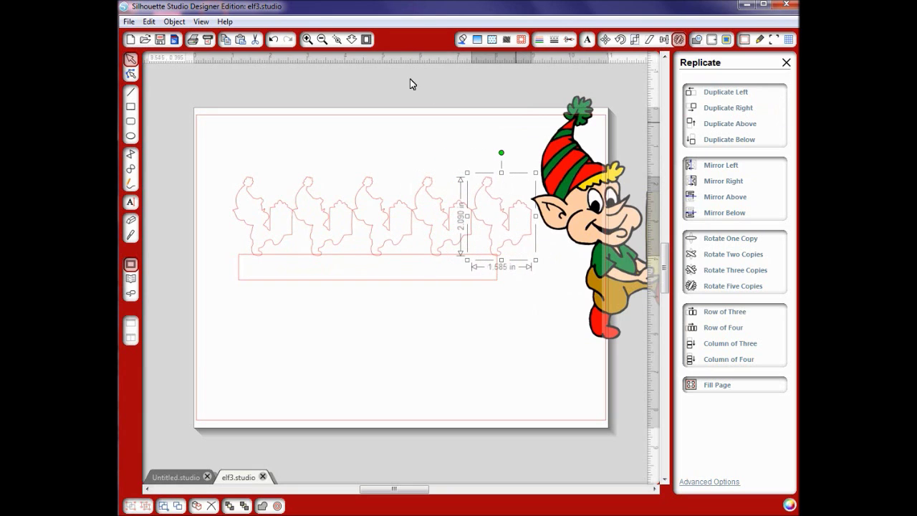
{"action": "left_click", "coordinate": [275, 40]}
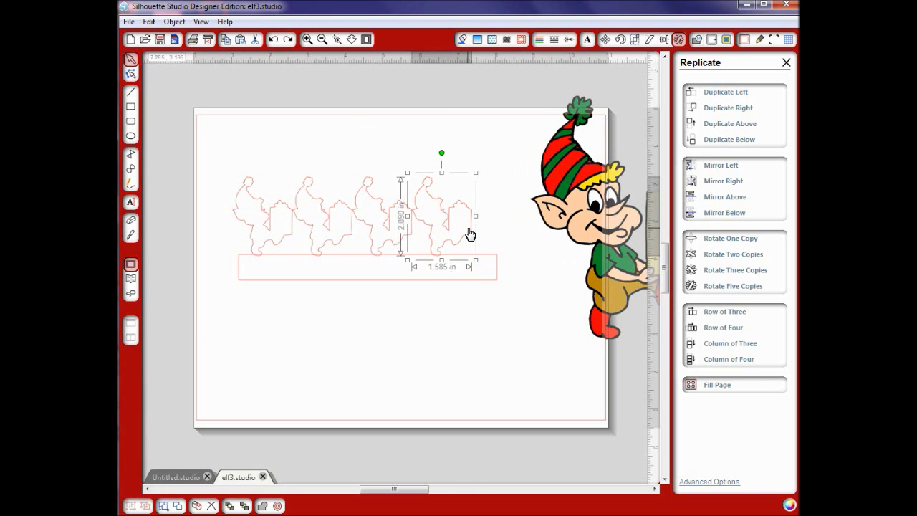
Nudge the fourth elf copy slightly down and further to the right
{"action": "key", "text": "Down"}
{"action": "key", "text": "Right"}
{"action": "key", "text": "Right"}
{"action": "key", "text": "Right"}
{"action": "key", "text": "Right"}
{"action": "key", "text": "Right"}
{"action": "key", "text": "Right"}
{"action": "key", "text": "Right"}
{"action": "key", "text": "Right"}
{"action": "key", "text": "Right"}
{"action": "key", "text": "Right"}
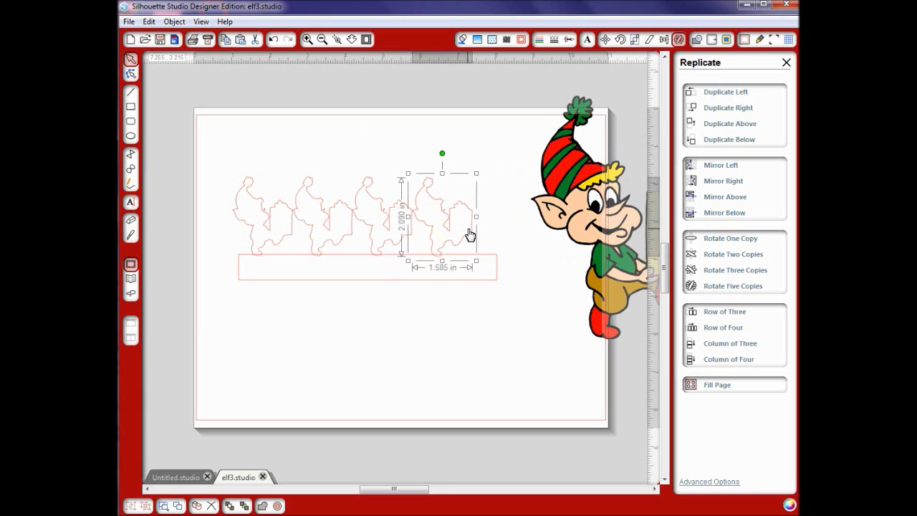
{"action": "key", "text": "Right"}
{"action": "key", "text": "Right"}
{"action": "key", "text": "Right"}
{"action": "key", "text": "Right"}
{"action": "key", "text": "Right"}
{"action": "key", "text": "Right"}
{"action": "key", "text": "Right"}
{"action": "key", "text": "Right"}
{"action": "key", "text": "Right"}
{"action": "key", "text": "Right"}
{"action": "key", "text": "Right"}
{"action": "key", "text": "Right"}
{"action": "key", "text": "Right"}
{"action": "key", "text": "Right"}
{"action": "key", "text": "Right"}
{"action": "key", "text": "Right"}
{"action": "key", "text": "Right"}
{"action": "key", "text": "Right"}
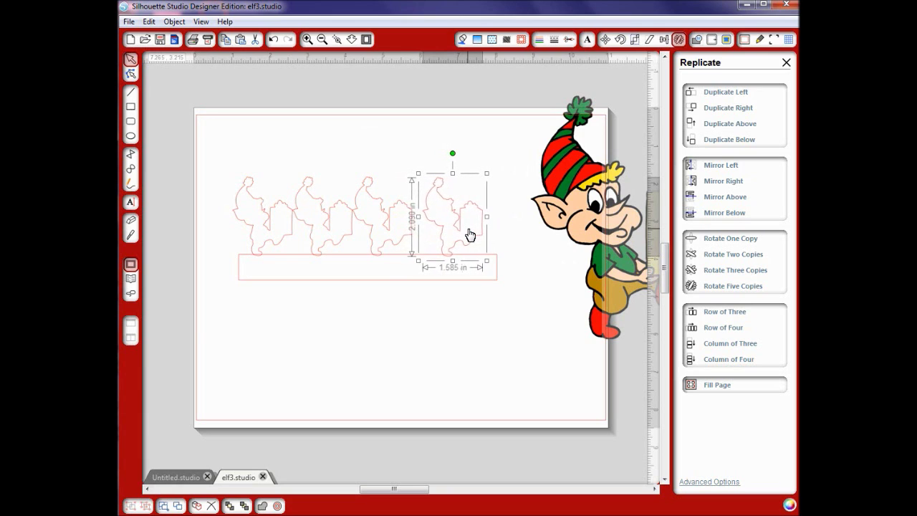
{"action": "key", "text": "Right"}
{"action": "key", "text": "Right"}
{"action": "key", "text": "Right"}
{"action": "key", "text": "Right"}
{"action": "key", "text": "Right"}
{"action": "key", "text": "Right"}
{"action": "key", "text": "Right"}
{"action": "key", "text": "Right"}
{"action": "key", "text": "Right"}
{"action": "key", "text": "Right"}
{"action": "key", "text": "Right"}
{"action": "key", "text": "Right"}
{"action": "key", "text": "Right"}
{"action": "key", "text": "Right"}
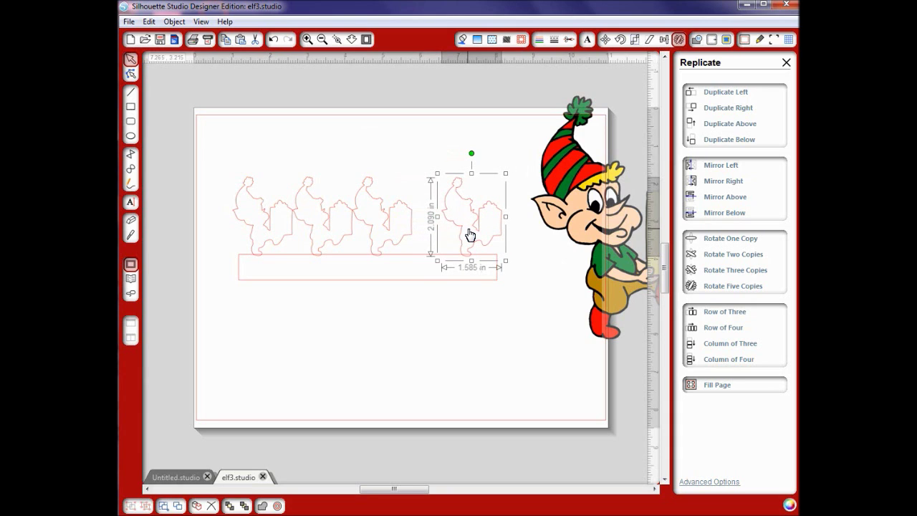
{"action": "key", "text": "Left"}
{"action": "key", "text": "Left"}
{"action": "key", "text": "Left"}
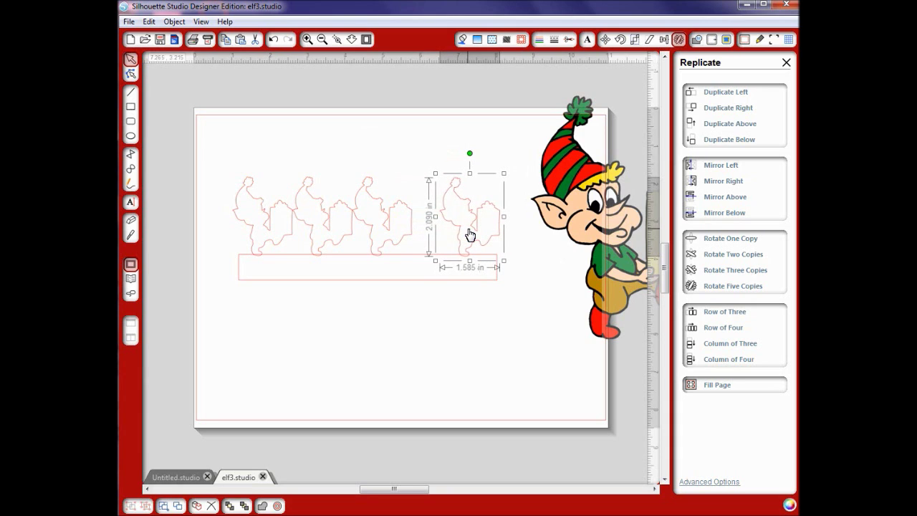
{"action": "key", "text": "Right"}
{"action": "key", "text": "Right"}
{"action": "key", "text": "Right"}
{"action": "key", "text": "Right"}
{"action": "key", "text": "Right"}
{"action": "key", "text": "Right"}
{"action": "key", "text": "Right"}
{"action": "key", "text": "Right"}
{"action": "key", "text": "Right"}
{"action": "key", "text": "Right"}
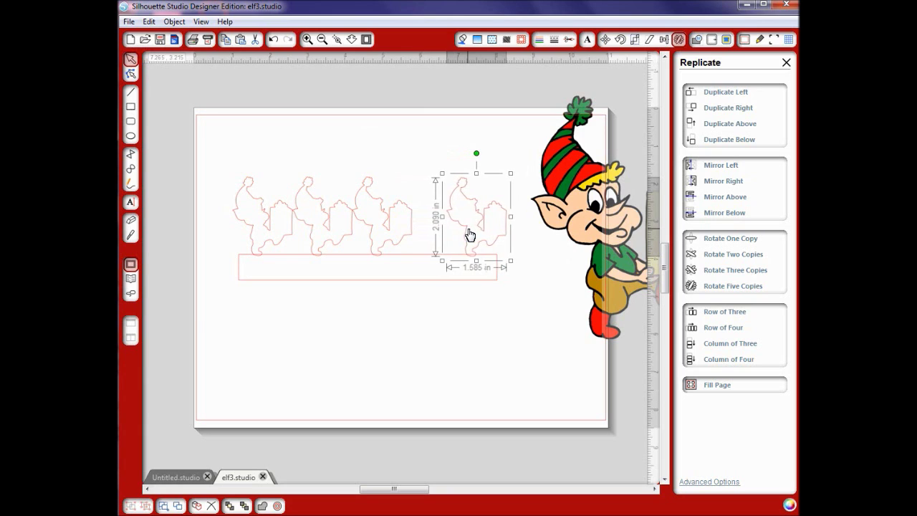
{"action": "key", "text": "Right"}
{"action": "key", "text": "Right"}
{"action": "key", "text": "Right"}
{"action": "key", "text": "Right"}
{"action": "key", "text": "Right"}
{"action": "key", "text": "Right"}
{"action": "key", "text": "Right"}
{"action": "key", "text": "Right"}
{"action": "key", "text": "Right"}
{"action": "key", "text": "Right"}
{"action": "key", "text": "Right"}
{"action": "key", "text": "Right"}
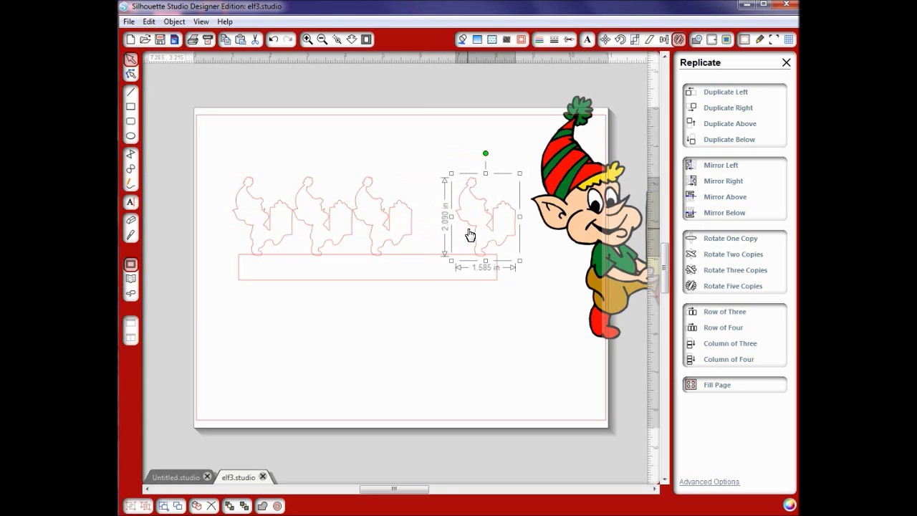
Select all the elf shapes and try Space Horizontally, then undo it
{"action": "left_click", "coordinate": [466, 298]}
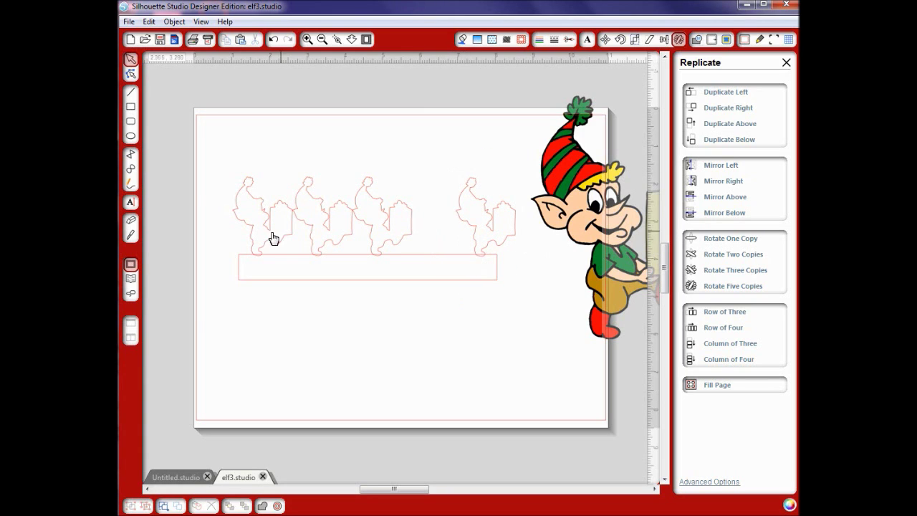
{"action": "left_click_drag", "start_coordinate": [197, 141], "coordinate": [557, 309]}
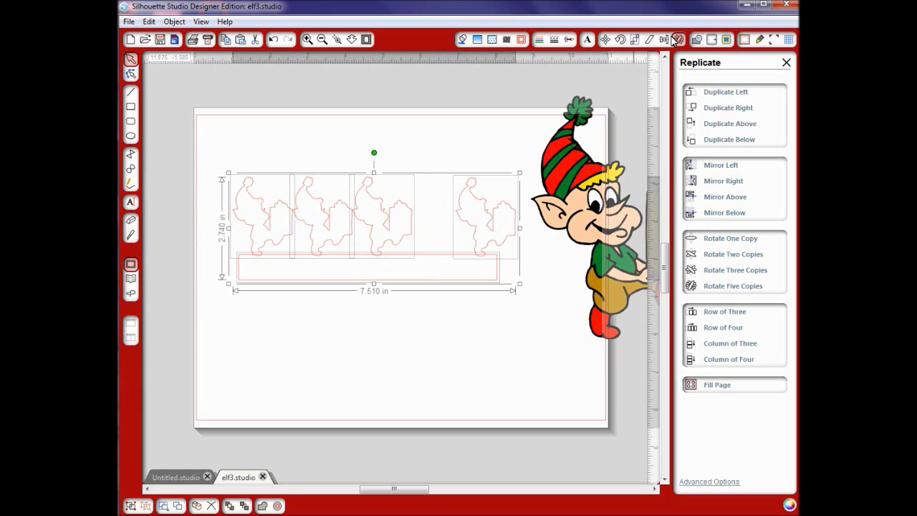
{"action": "left_click", "coordinate": [664, 39]}
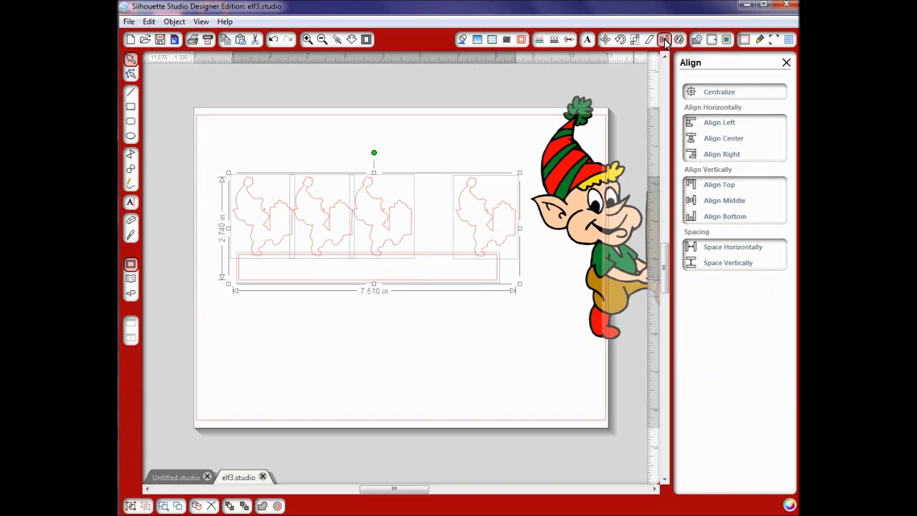
{"action": "left_click", "coordinate": [720, 251]}
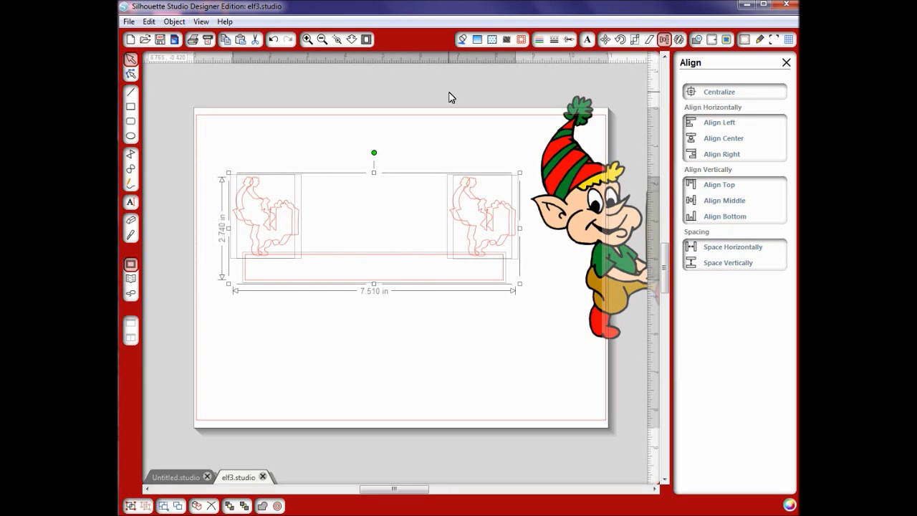
{"action": "left_click", "coordinate": [272, 41]}
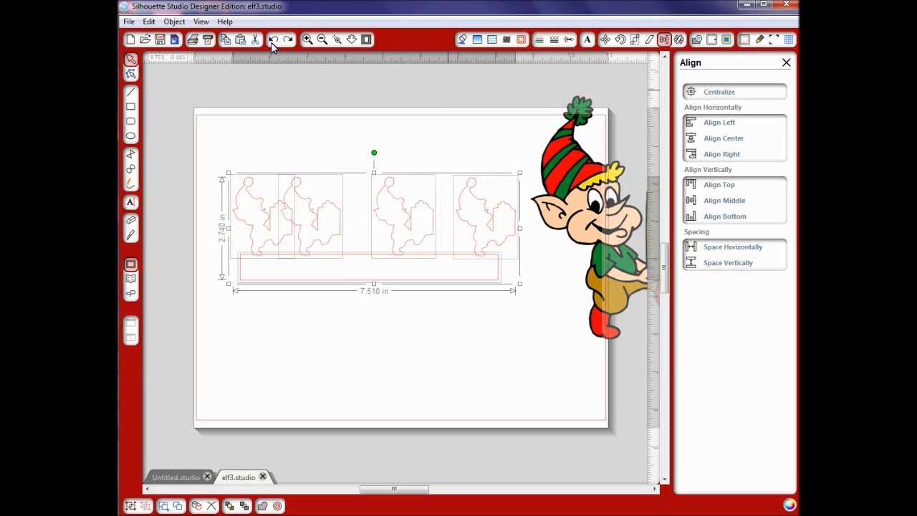
Select only the four elves and space them evenly across a 7.510 in span
{"action": "left_click", "coordinate": [341, 151]}
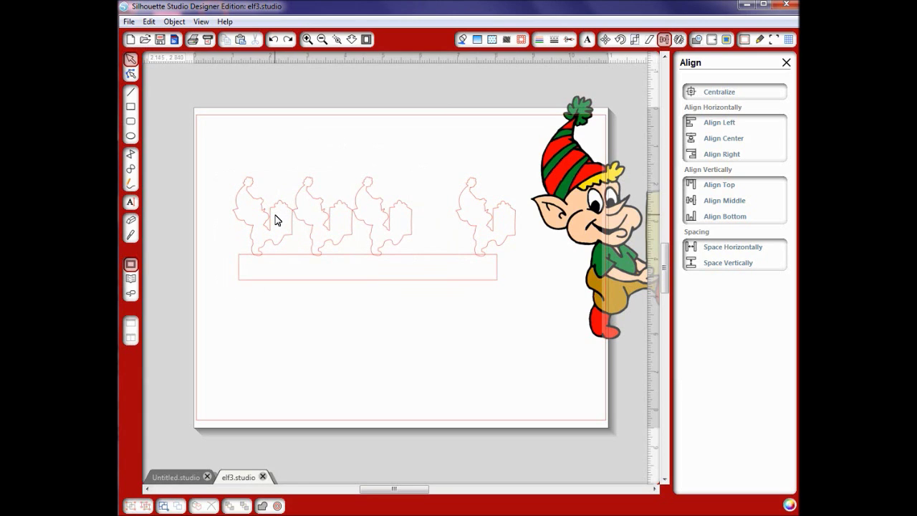
{"action": "left_click", "coordinate": [292, 221]}
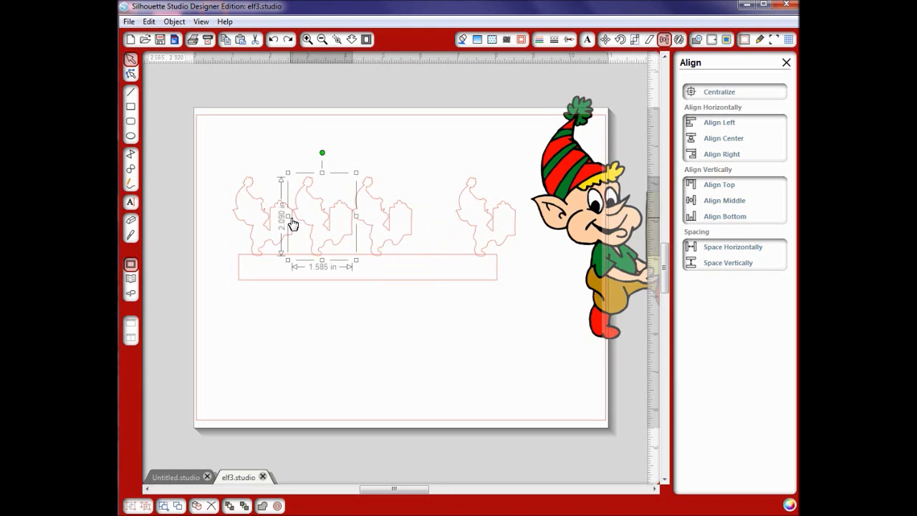
{"action": "left_click", "coordinate": [250, 235], "text": "shift"}
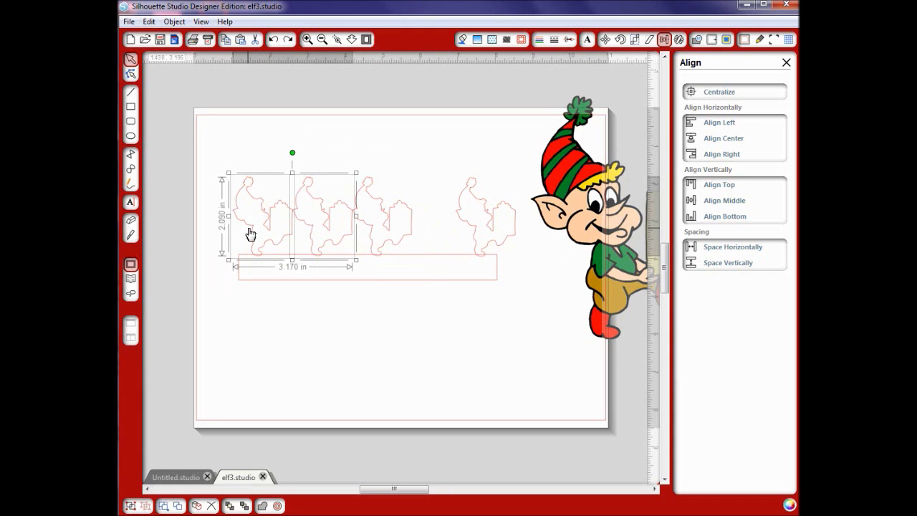
{"action": "left_click", "coordinate": [366, 229], "text": "shift"}
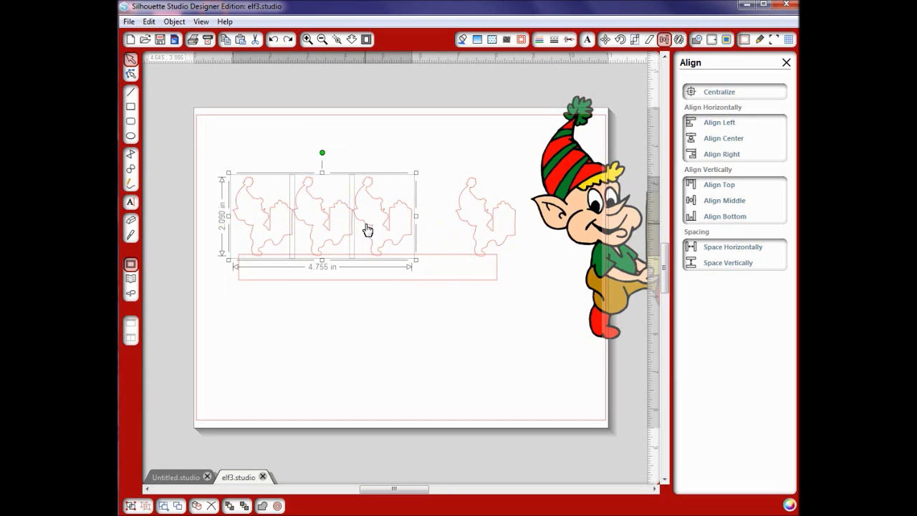
{"action": "left_click", "coordinate": [470, 228], "text": "shift"}
{"action": "left_click", "coordinate": [713, 250]}
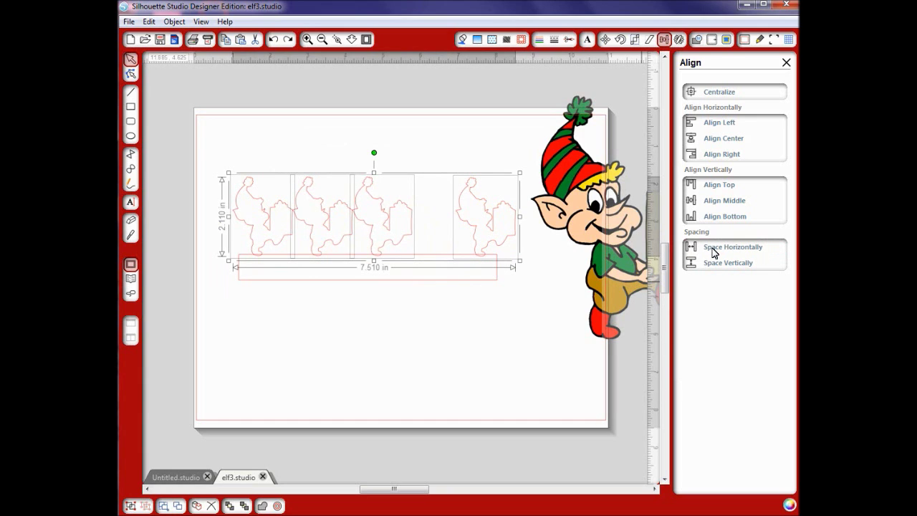
{"action": "left_click", "coordinate": [496, 360]}
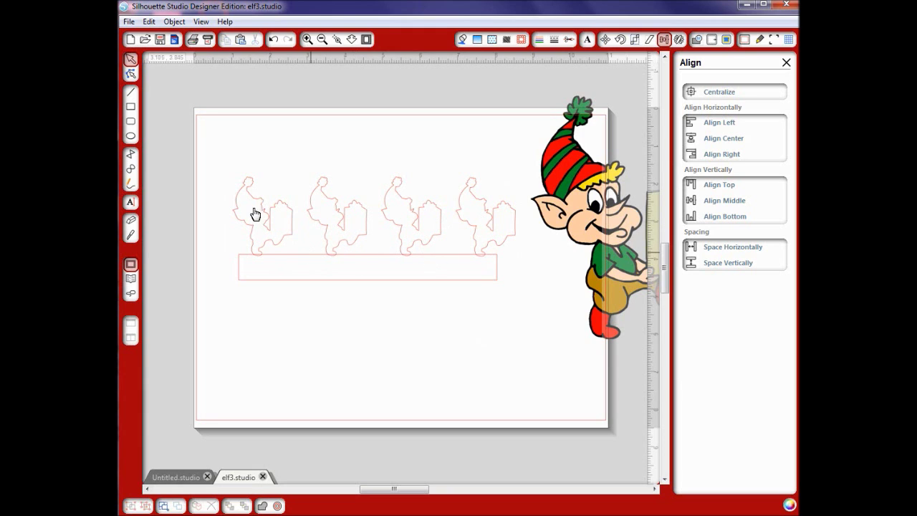
{"action": "left_click", "coordinate": [498, 272]}
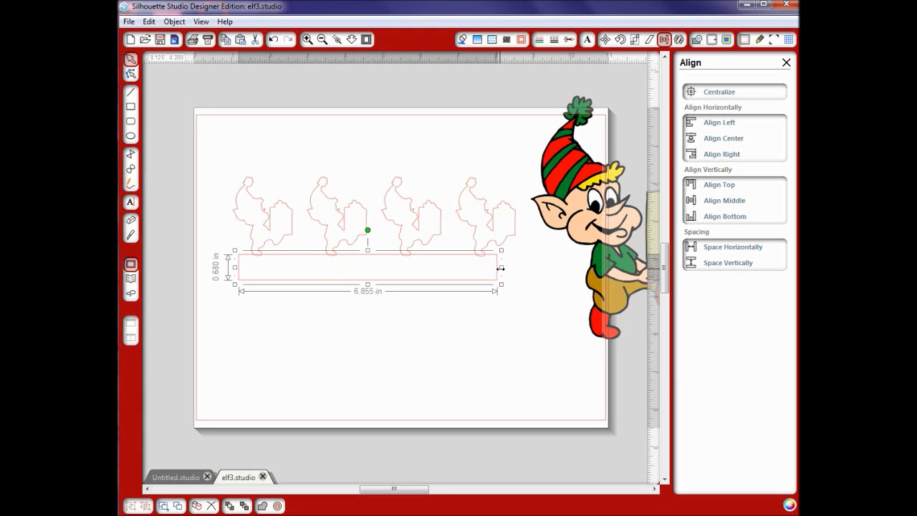
Stretch both ends of the bar under the elves out to 7.700 in wide
{"action": "left_click_drag", "start_coordinate": [500, 268], "coordinate": [522, 268]}
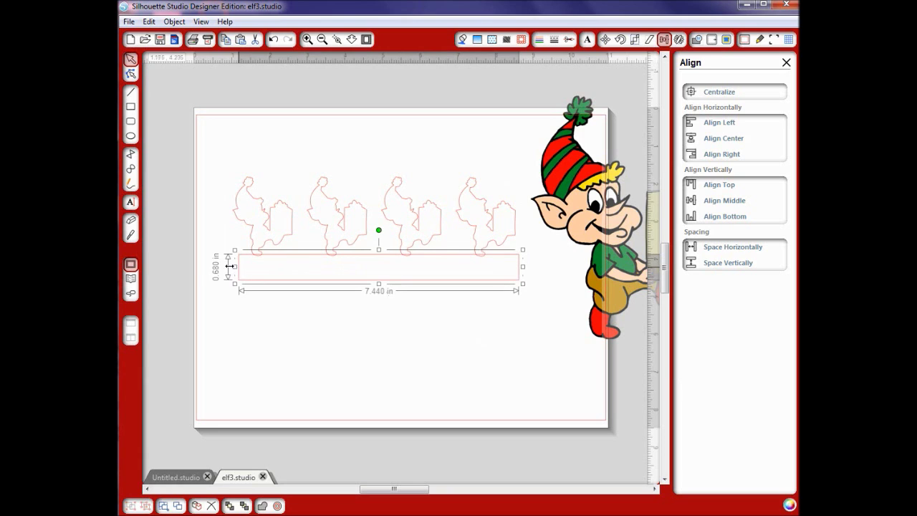
{"action": "left_click_drag", "start_coordinate": [229, 266], "coordinate": [225, 266]}
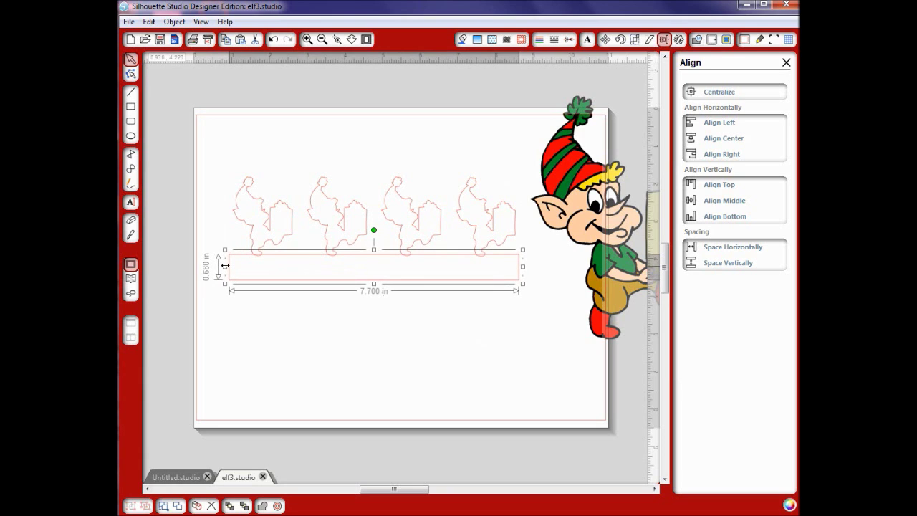
{"action": "left_click", "coordinate": [313, 318]}
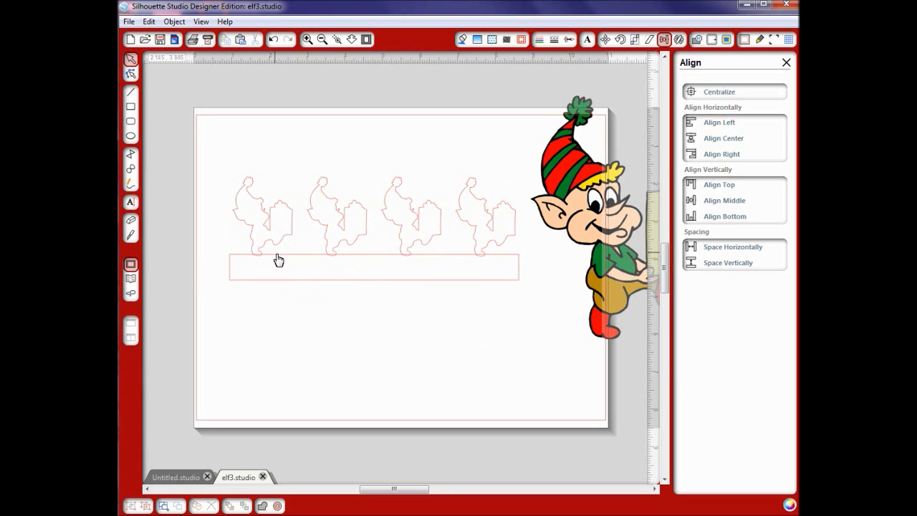
Raise the third elf slightly, then bottom-align all four elves to a 2.090 in tall row
{"action": "left_click_drag", "start_coordinate": [217, 151], "coordinate": [476, 258]}
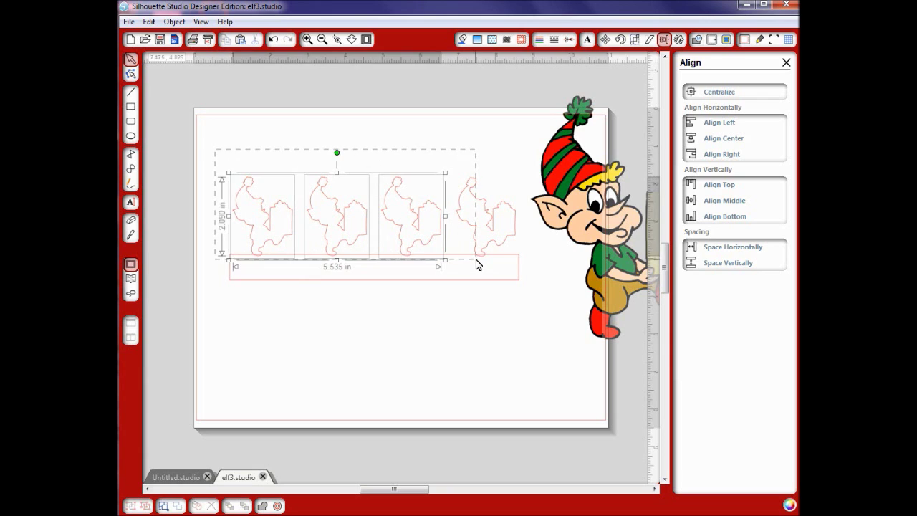
{"action": "left_click", "coordinate": [462, 165]}
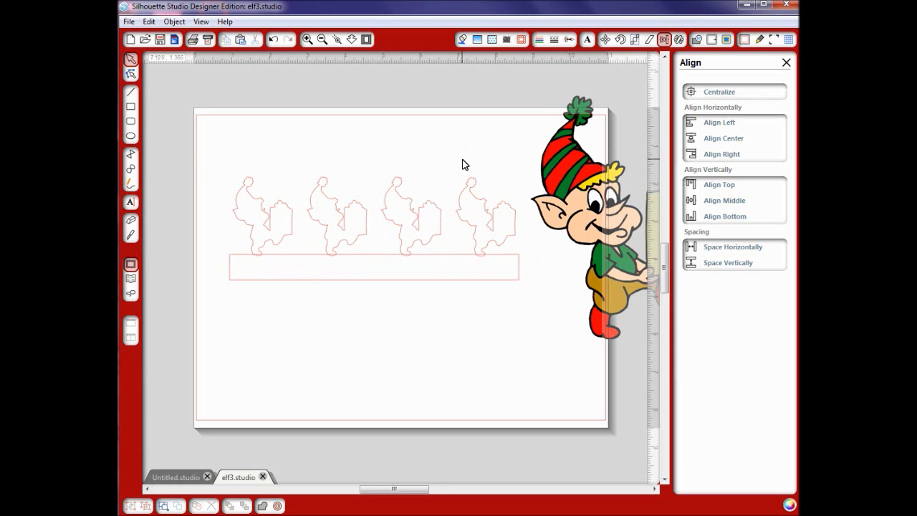
{"action": "left_click", "coordinate": [419, 216]}
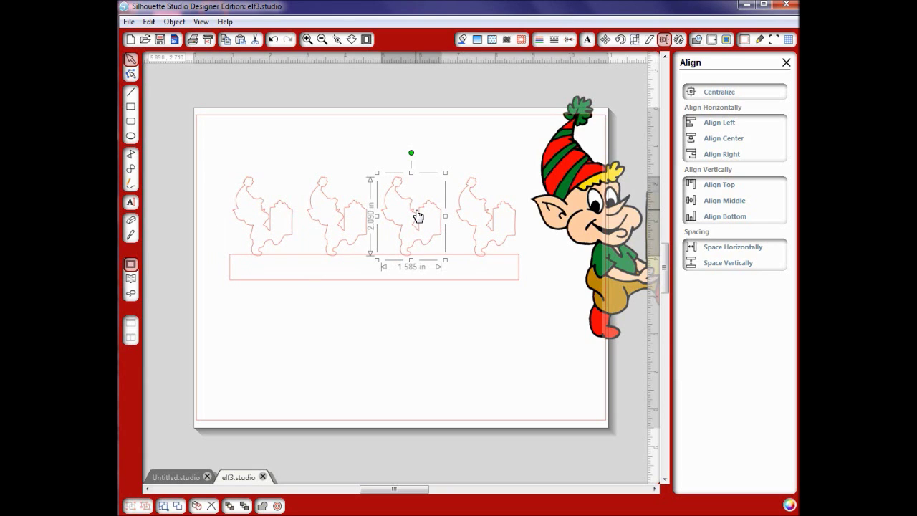
{"action": "key", "text": "Up"}
{"action": "key", "text": "Up"}
{"action": "key", "text": "Up"}
{"action": "key", "text": "Up"}
{"action": "key", "text": "Up"}
{"action": "key", "text": "Up"}
{"action": "key", "text": "Up"}
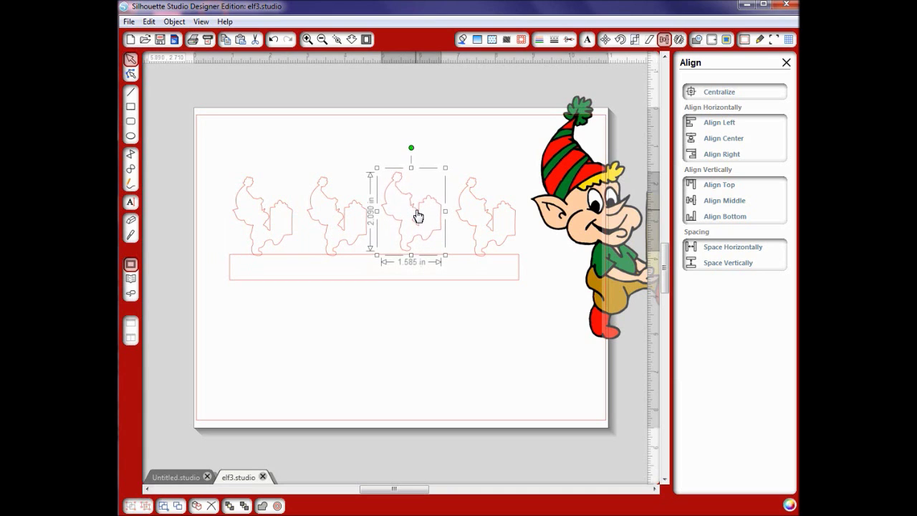
{"action": "left_click", "coordinate": [237, 142]}
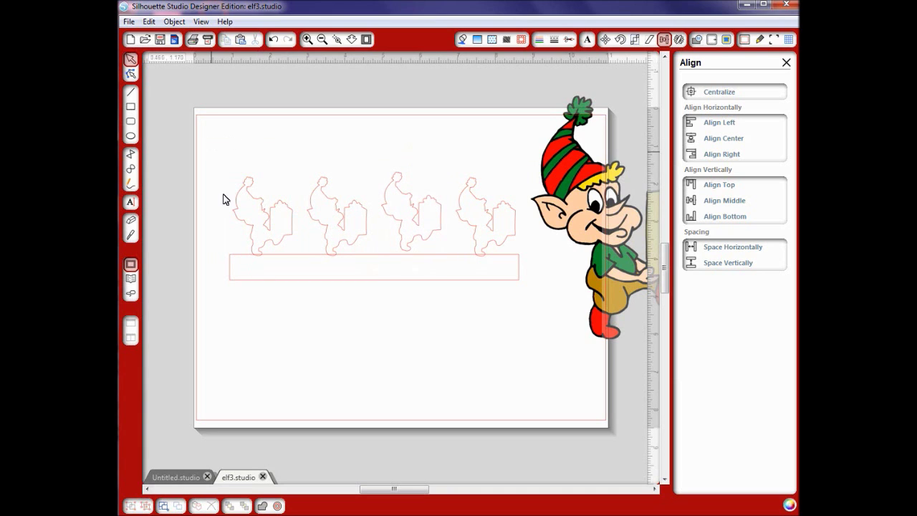
{"action": "left_click_drag", "start_coordinate": [223, 199], "coordinate": [538, 276]}
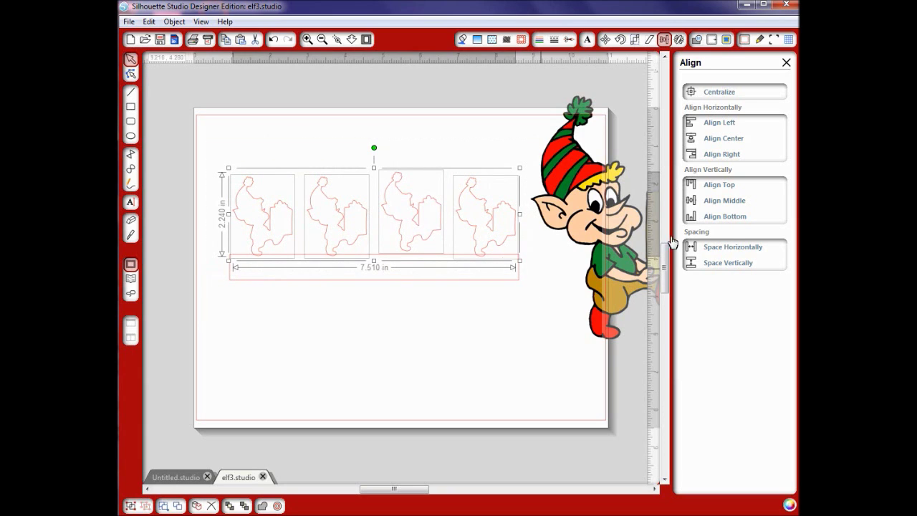
{"action": "left_click", "coordinate": [737, 216]}
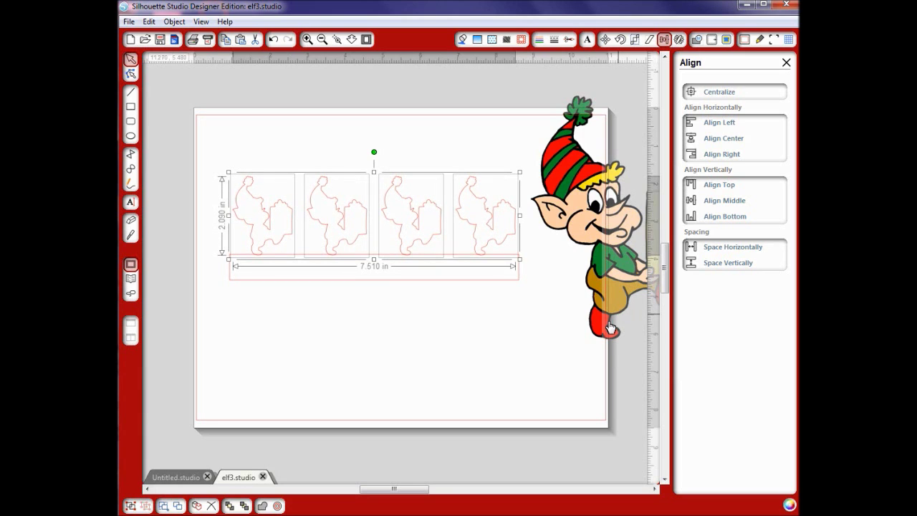
{"action": "left_click", "coordinate": [569, 354]}
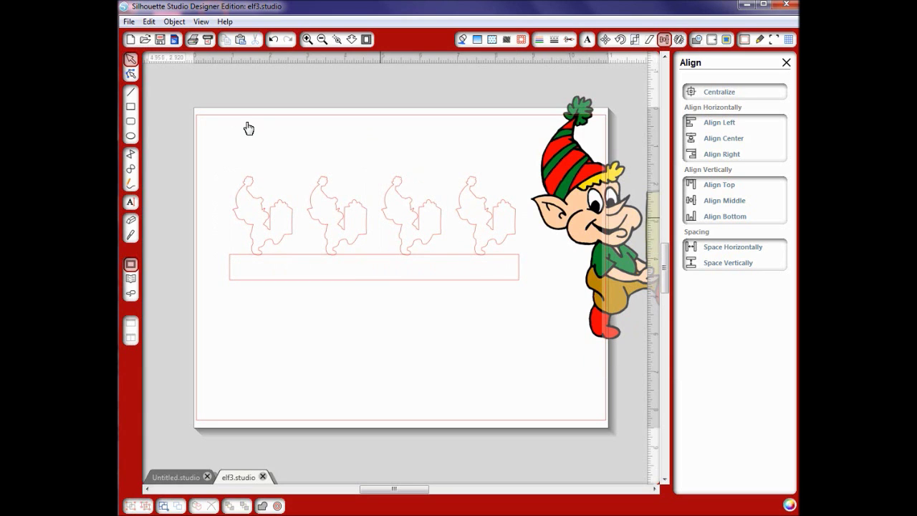
Weld the four elves and bar into one 7.680 × 2.755 in outline and show fill colours
{"action": "left_click_drag", "start_coordinate": [205, 129], "coordinate": [550, 348]}
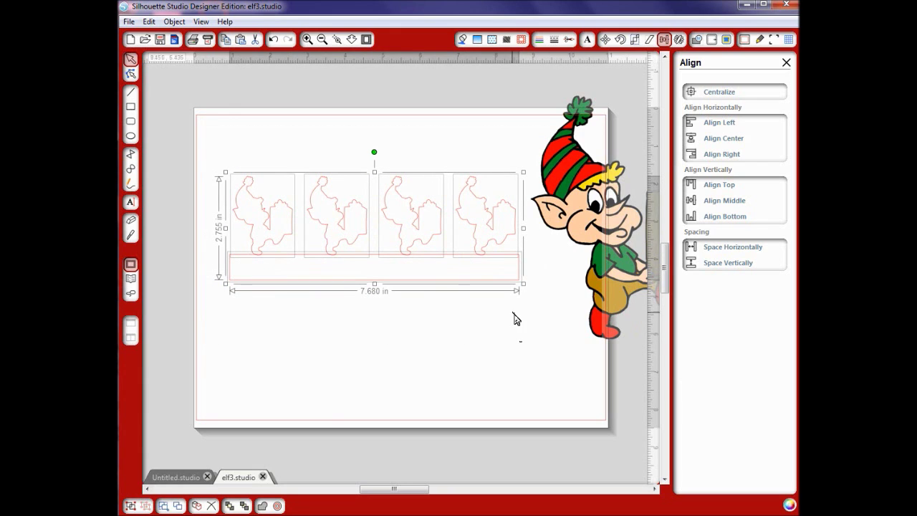
{"action": "left_click", "coordinate": [697, 40]}
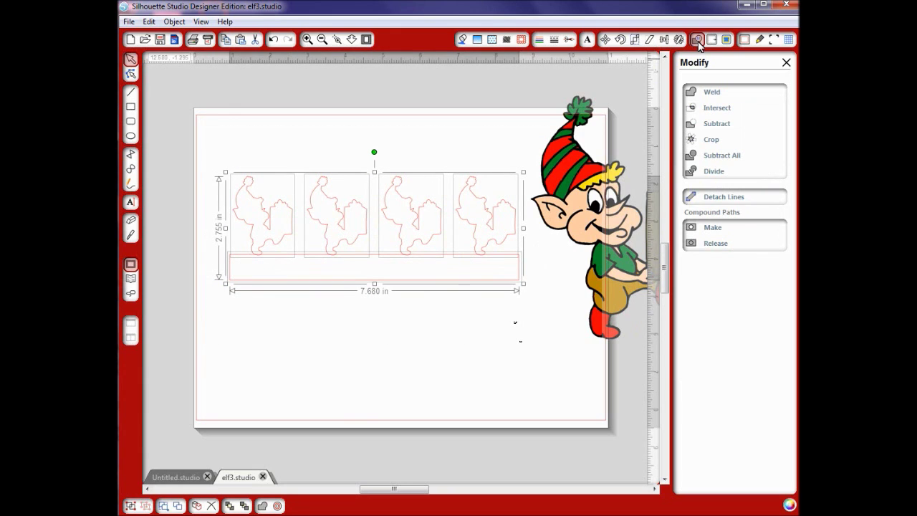
{"action": "left_click", "coordinate": [711, 93]}
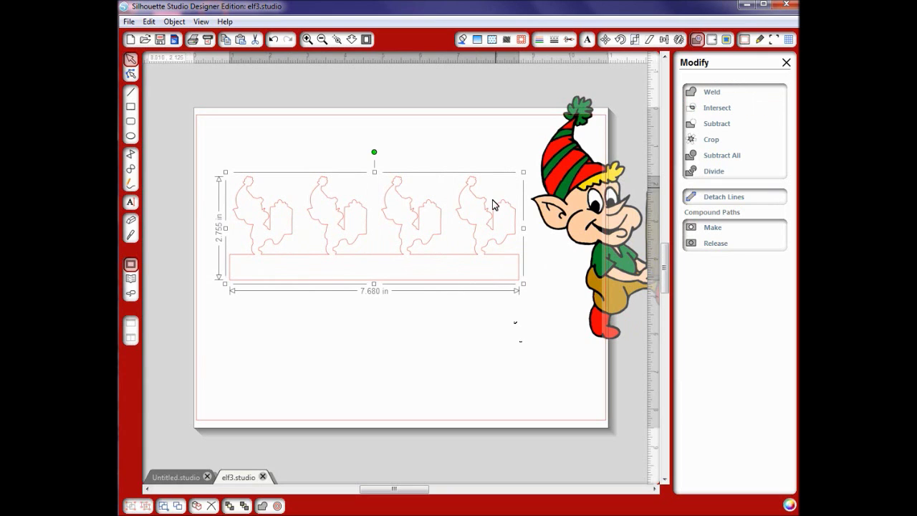
{"action": "left_click", "coordinate": [462, 40]}
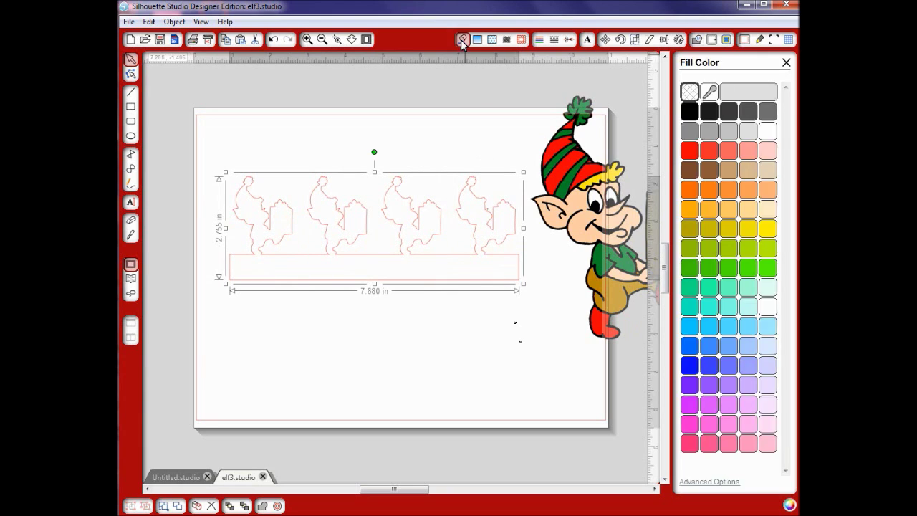
Fill the welded elf border with sampled red EF0000 at 0% transparency and show advanced fill settings
{"action": "left_click", "coordinate": [709, 93]}
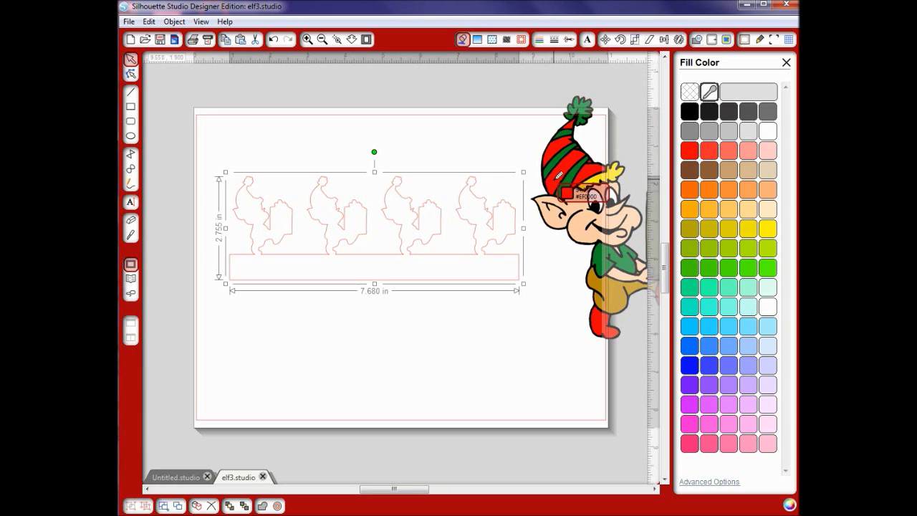
{"action": "left_click", "coordinate": [559, 175]}
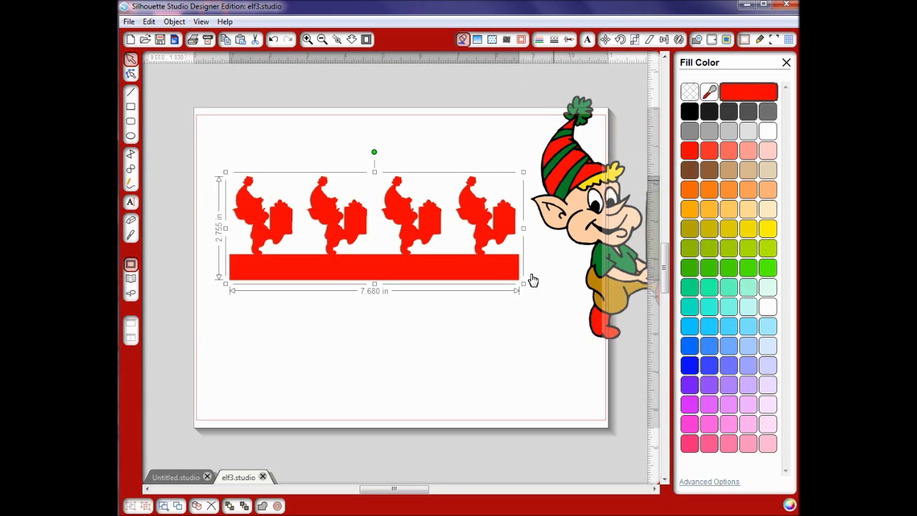
{"action": "left_click", "coordinate": [513, 310]}
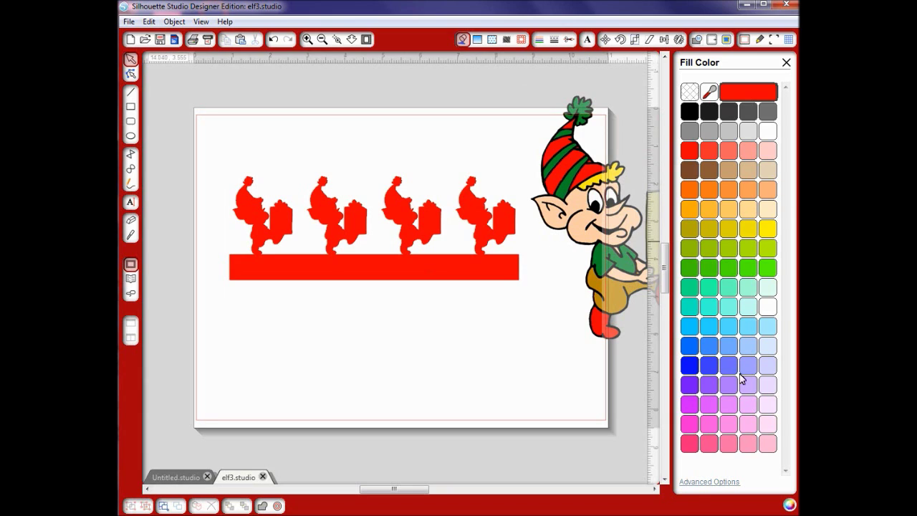
{"action": "left_click", "coordinate": [696, 482]}
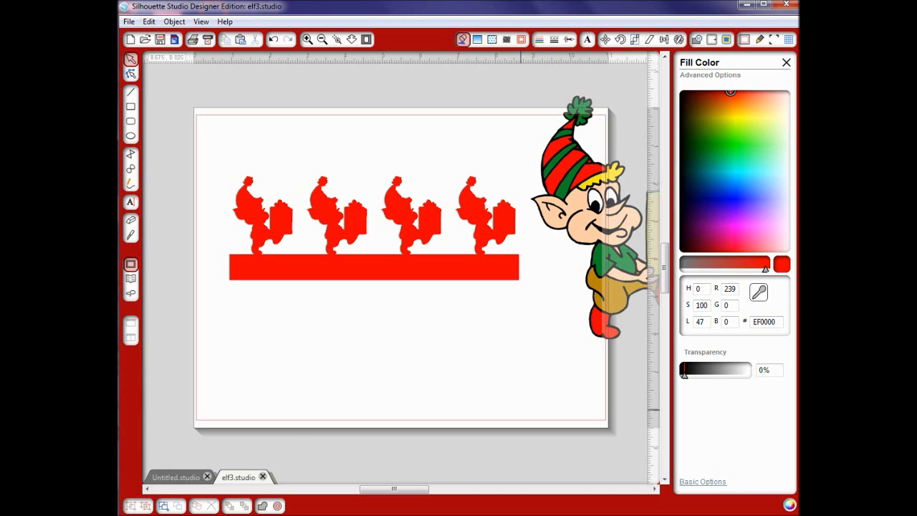
{"action": "mouse_move", "coordinate": [315, 507]}
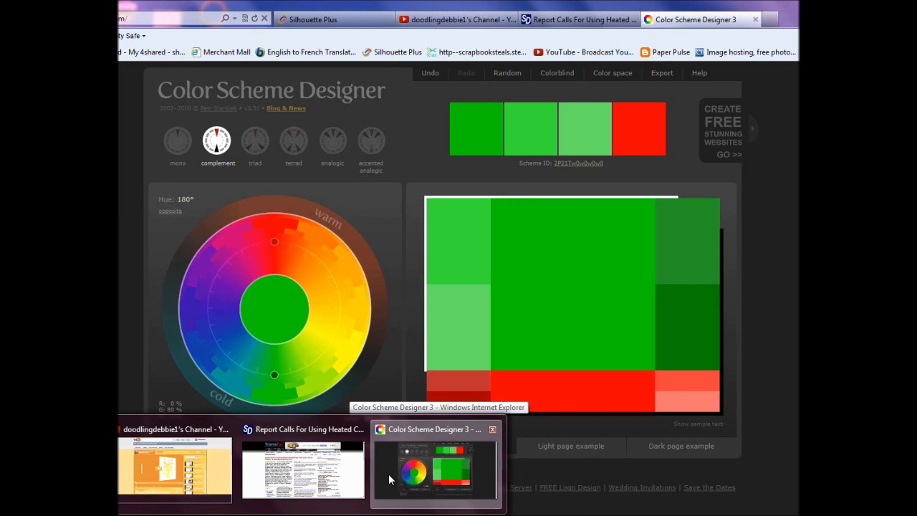
In Color Scheme Designer, shift the green base to hue 181° and copy RGB value 00C90D
{"action": "left_click", "coordinate": [396, 475]}
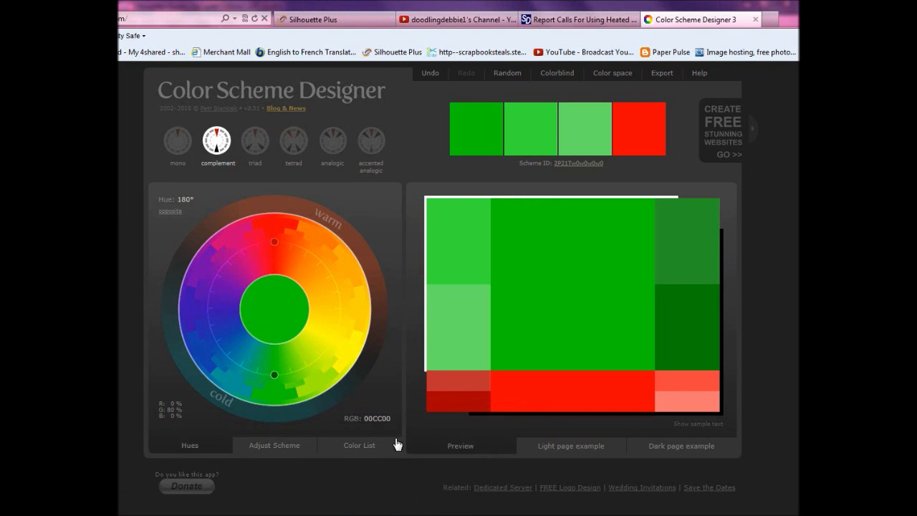
{"action": "mouse_move", "coordinate": [534, 386]}
{"action": "left_click", "coordinate": [276, 241]}
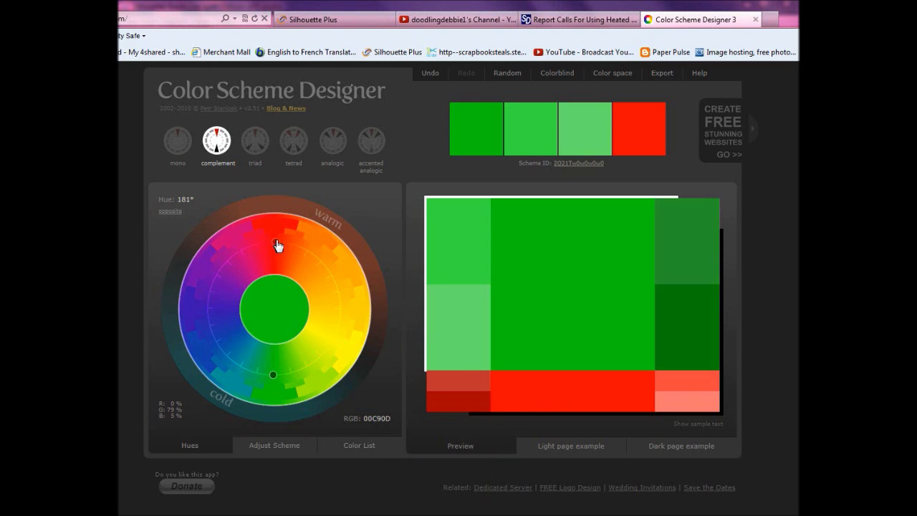
{"action": "left_click", "coordinate": [374, 422]}
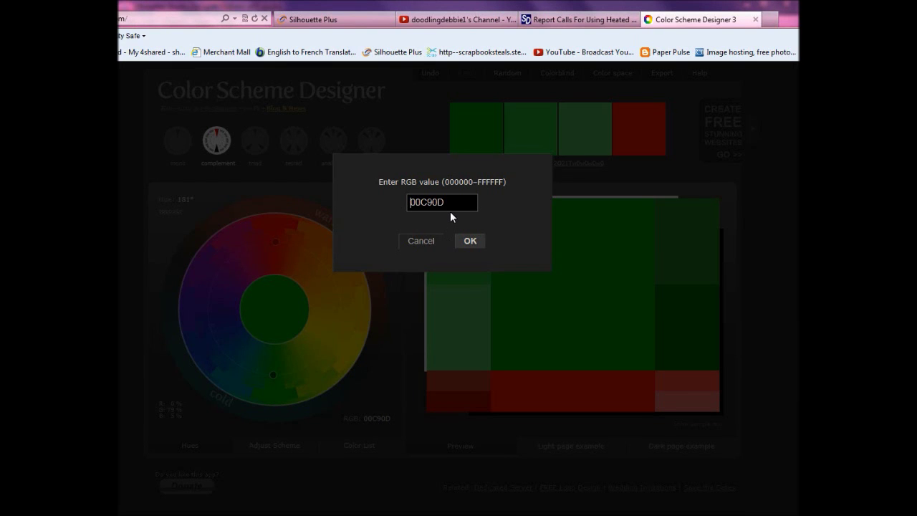
{"action": "left_click_drag", "start_coordinate": [453, 202], "coordinate": [374, 199]}
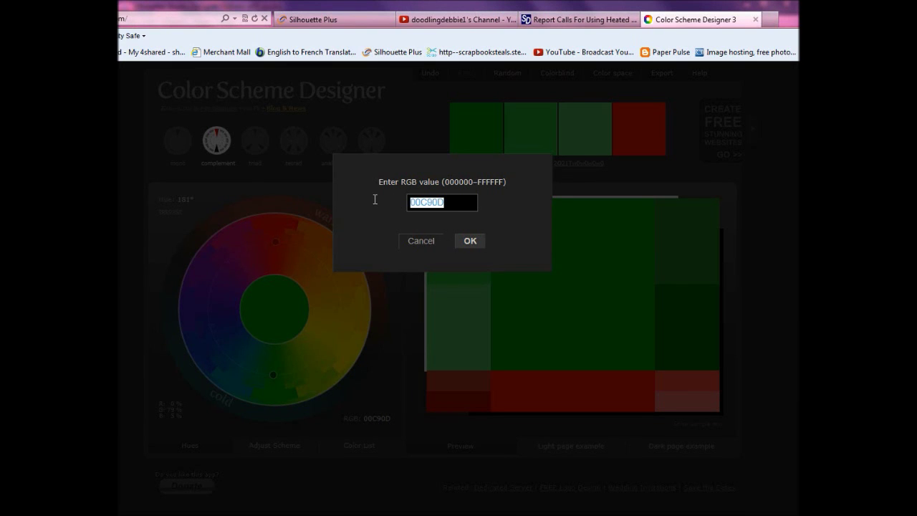
{"action": "right_click", "coordinate": [412, 204]}
{"action": "left_click", "coordinate": [441, 242]}
{"action": "key", "text": "alt+Tab"}
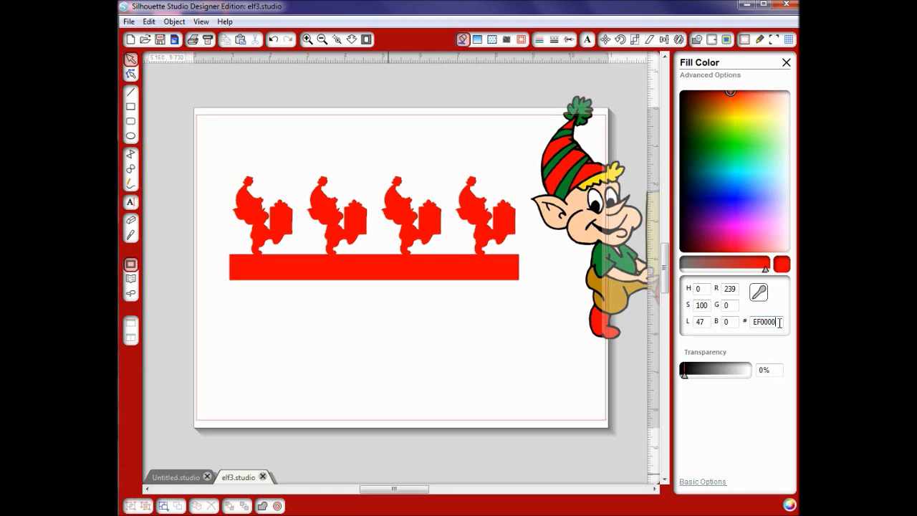
Replace the elf border's EF0000 fill hex with 00C90D to turn it green
{"action": "double_click", "coordinate": [753, 323]}
{"action": "left_click", "coordinate": [503, 279]}
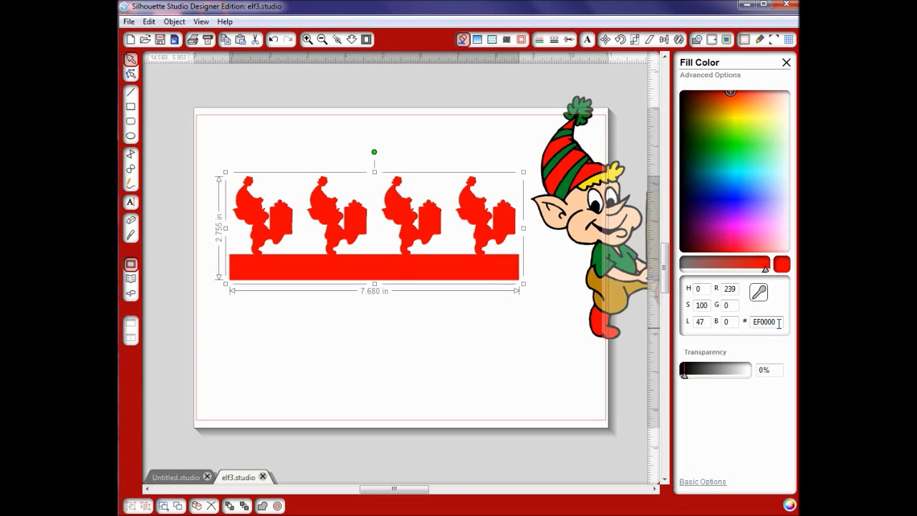
{"action": "left_click_drag", "start_coordinate": [778, 323], "coordinate": [756, 328]}
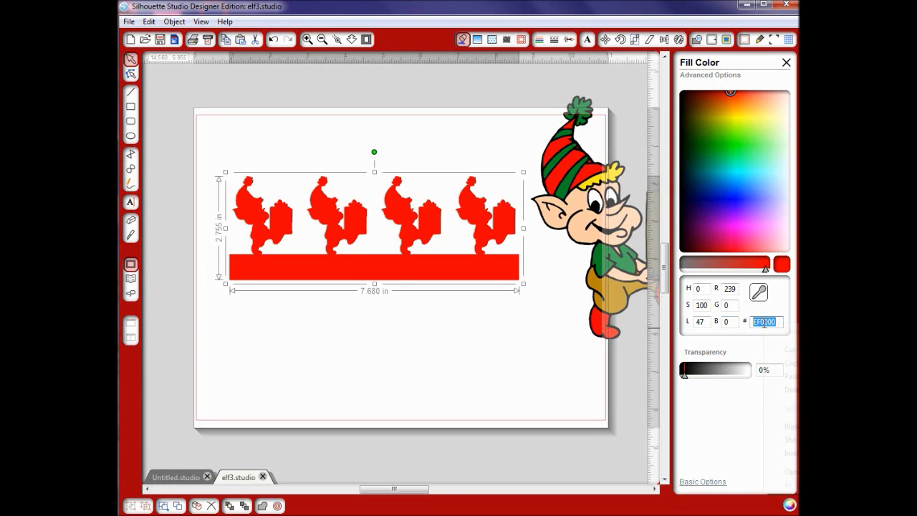
{"action": "left_click", "coordinate": [787, 376]}
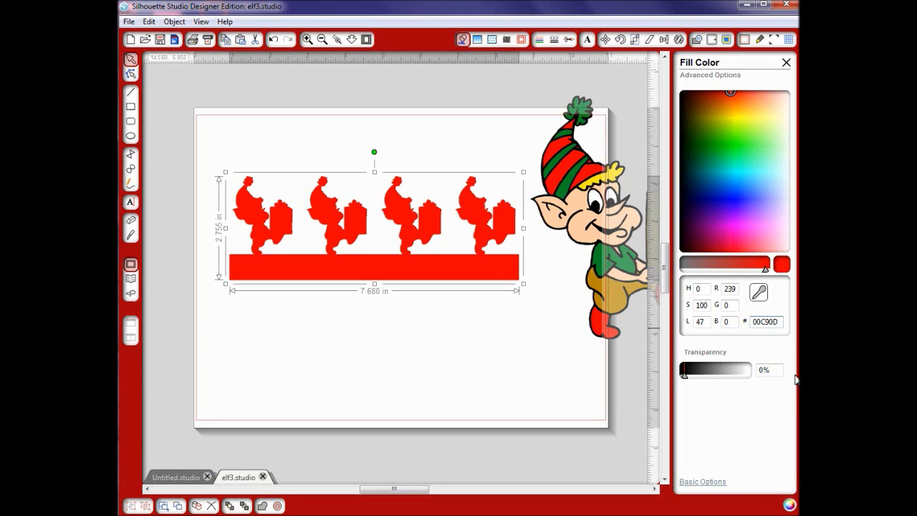
{"action": "key", "text": "Return"}
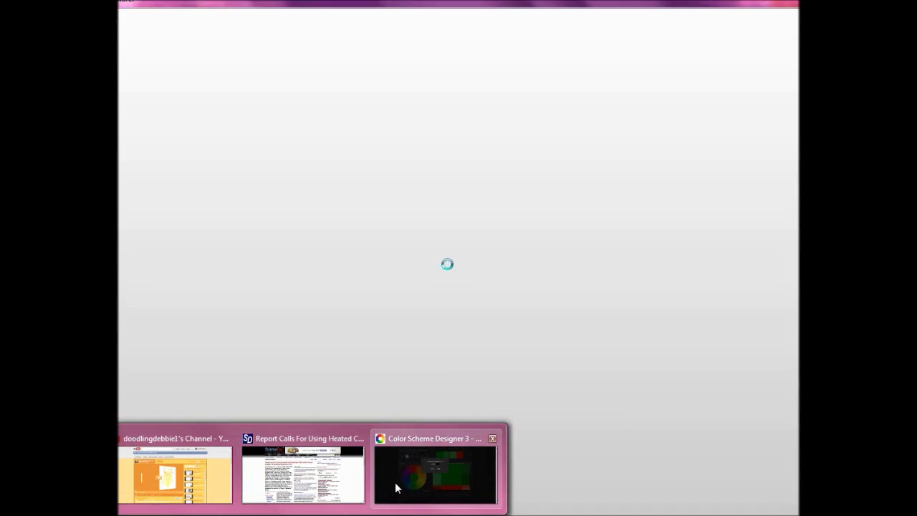
Dismiss the RGB box, switch the scheme to red at hue 1°, and copy FF0700
{"action": "left_click", "coordinate": [395, 484]}
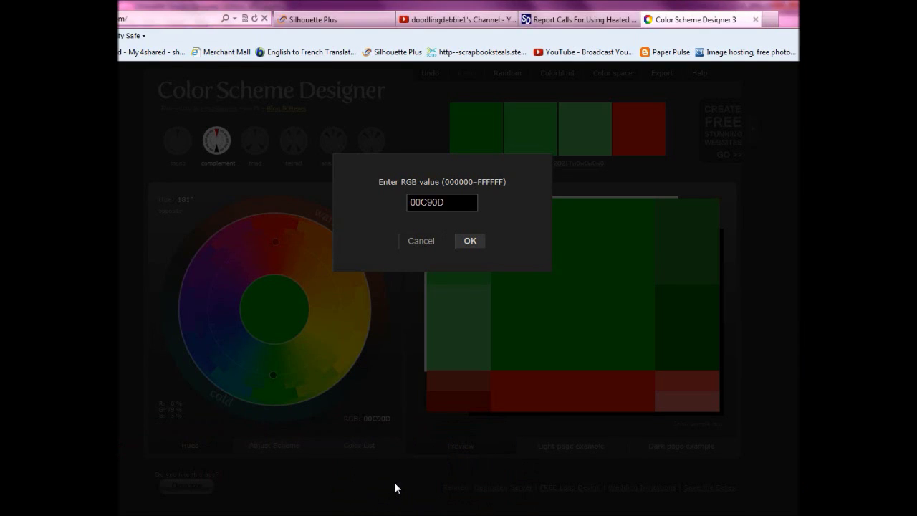
{"action": "left_click", "coordinate": [420, 240]}
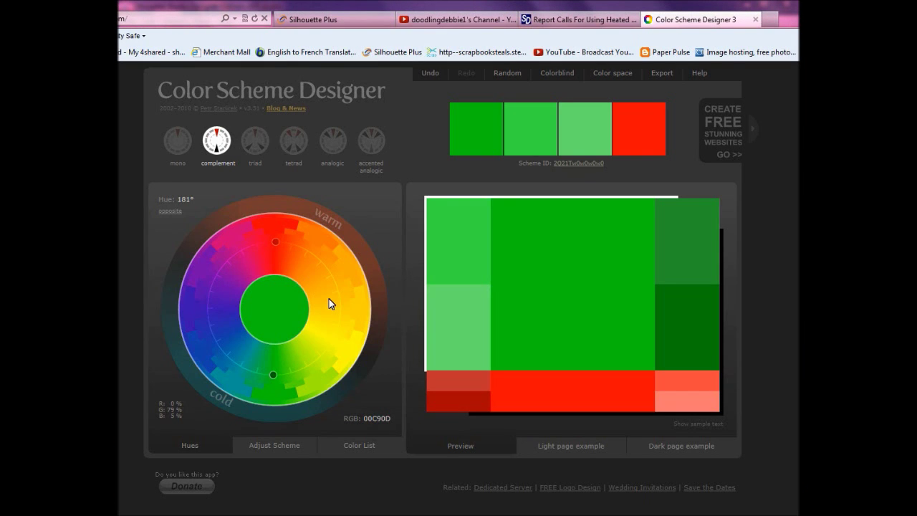
{"action": "left_click", "coordinate": [275, 250]}
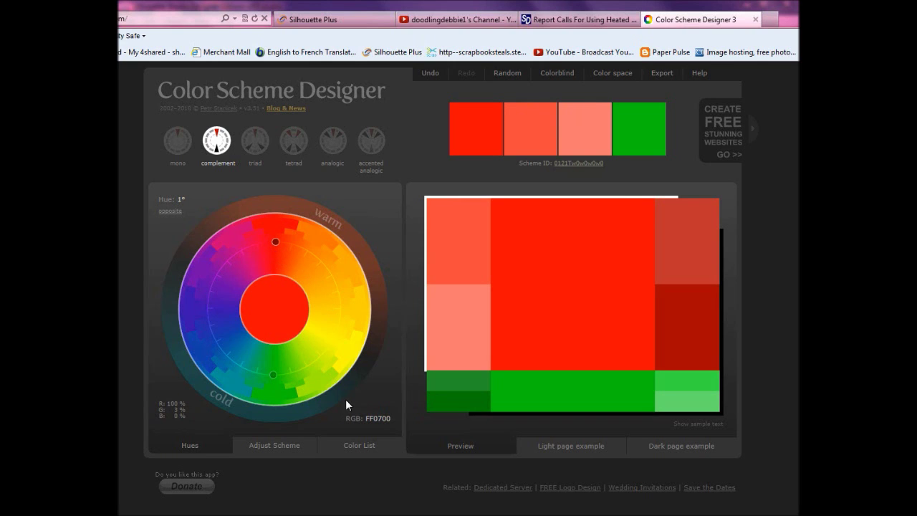
{"action": "left_click", "coordinate": [378, 419]}
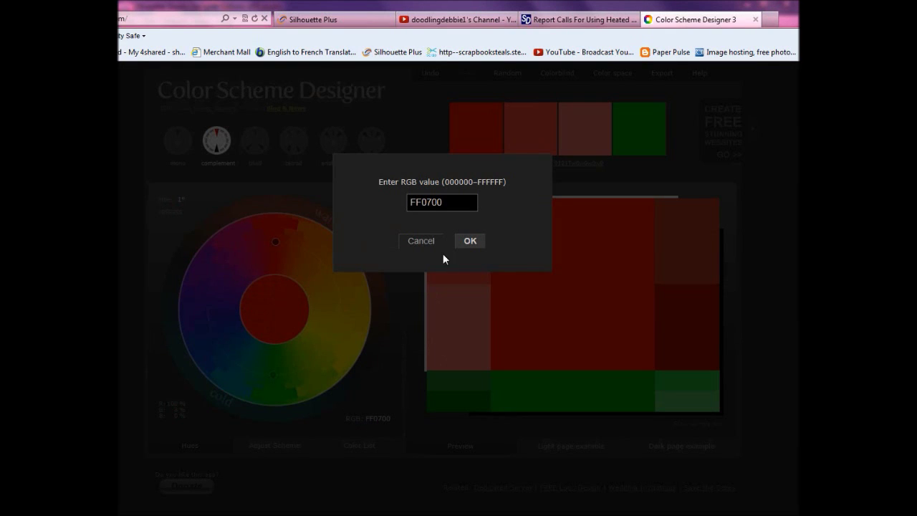
{"action": "left_click_drag", "start_coordinate": [454, 205], "coordinate": [402, 205]}
{"action": "right_click", "coordinate": [422, 206]}
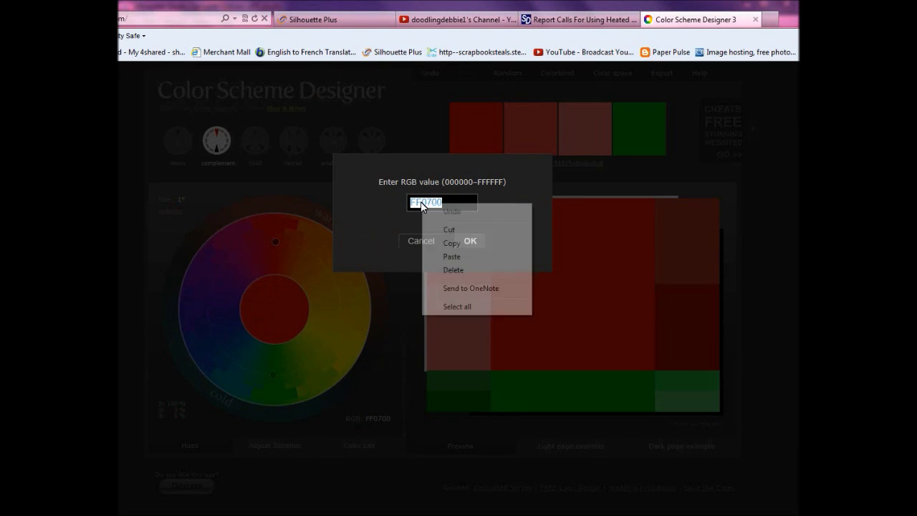
{"action": "left_click", "coordinate": [454, 245]}
{"action": "key", "text": "alt+Tab"}
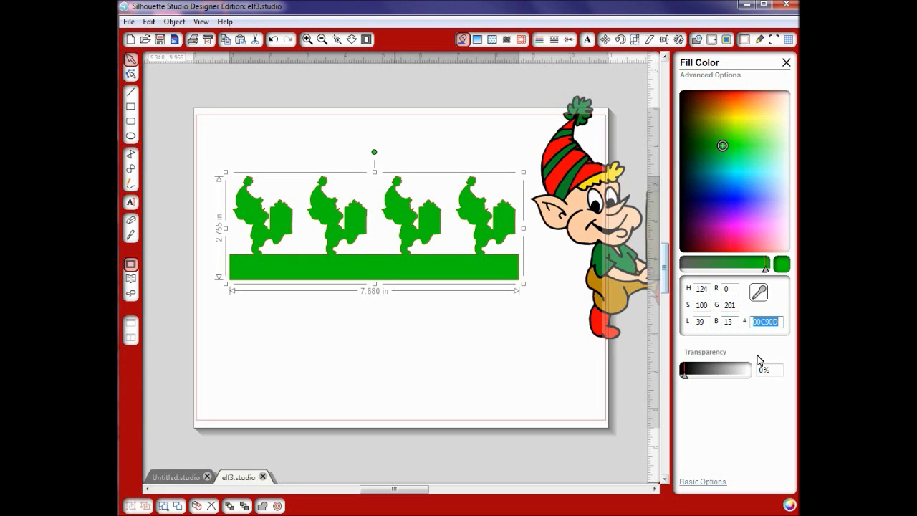
Paste FF0700 over the 00C90D fill hex so the elf border turns red
{"action": "left_click_drag", "start_coordinate": [781, 322], "coordinate": [751, 321]}
{"action": "right_click", "coordinate": [753, 323]}
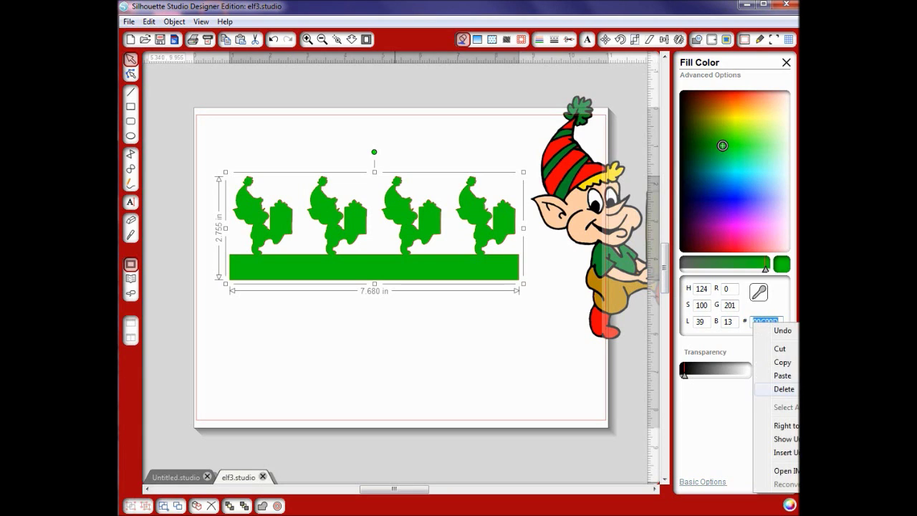
{"action": "left_click", "coordinate": [785, 375]}
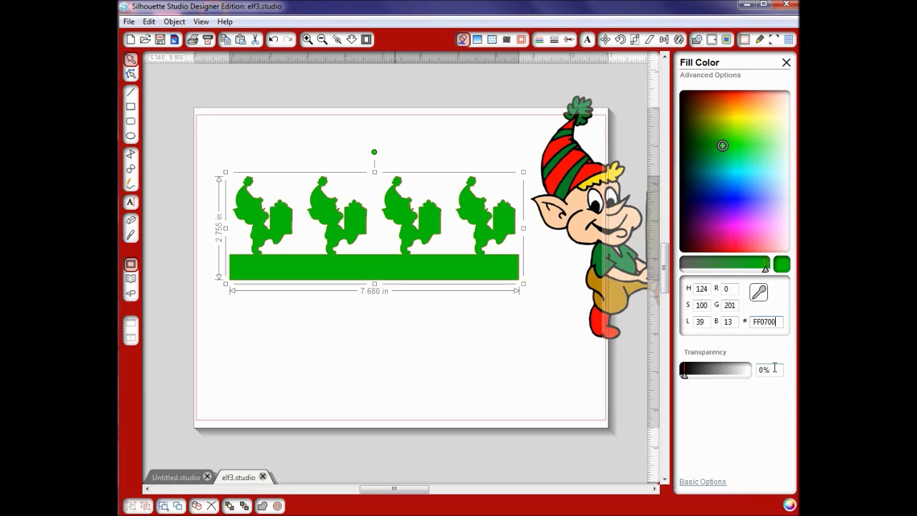
{"action": "key", "text": "Return"}
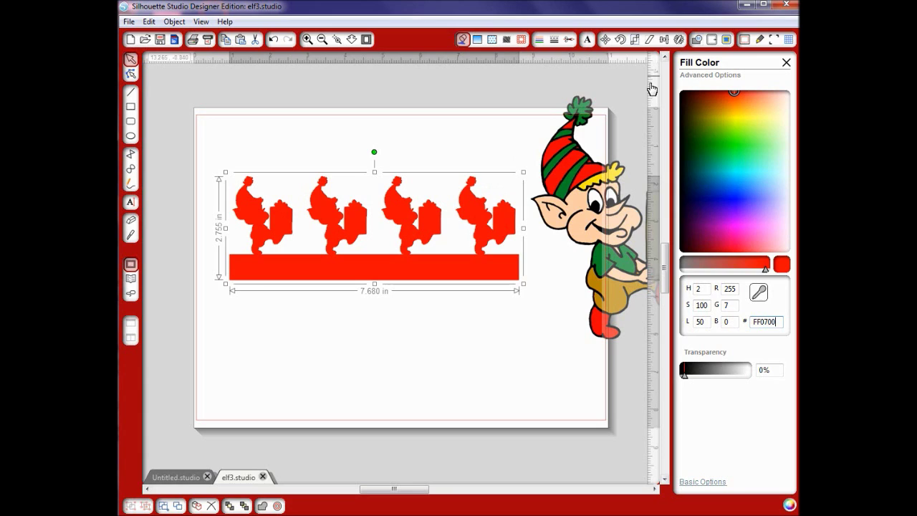
{"action": "left_click", "coordinate": [477, 39]}
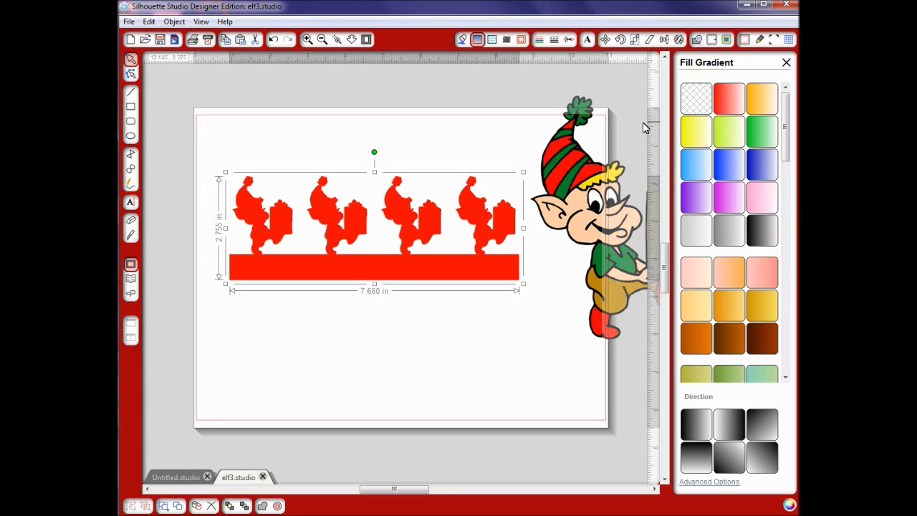
Try a diagonal red-to-white gradient fill on the border with partial transparency
{"action": "left_click", "coordinate": [729, 105]}
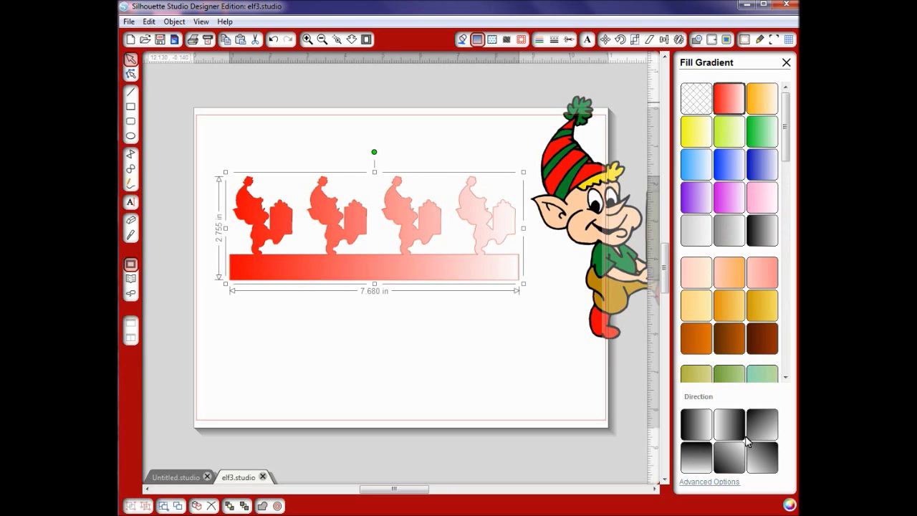
{"action": "left_click", "coordinate": [722, 482]}
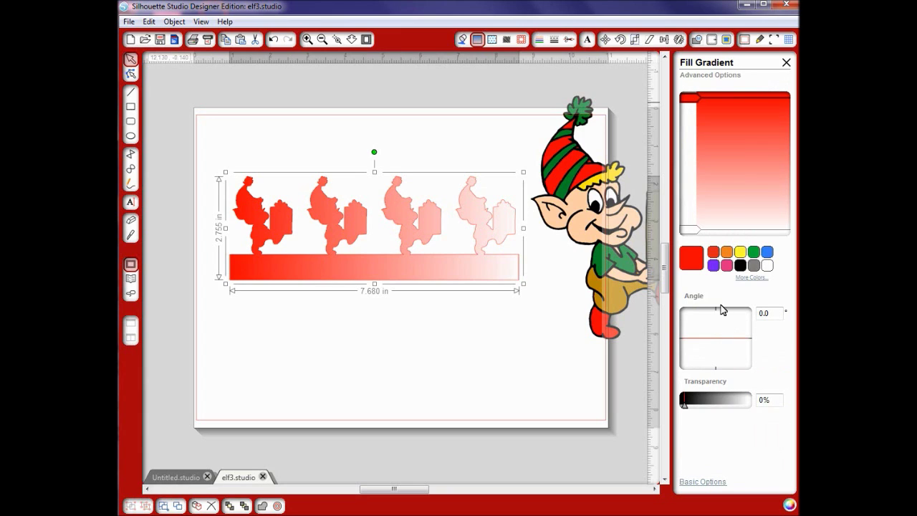
{"action": "left_click_drag", "start_coordinate": [739, 344], "coordinate": [739, 361]}
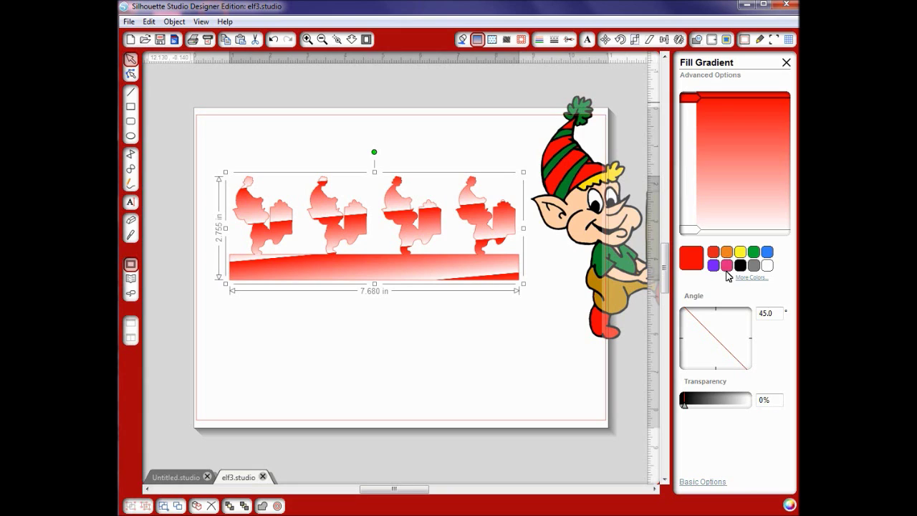
{"action": "left_click", "coordinate": [726, 266]}
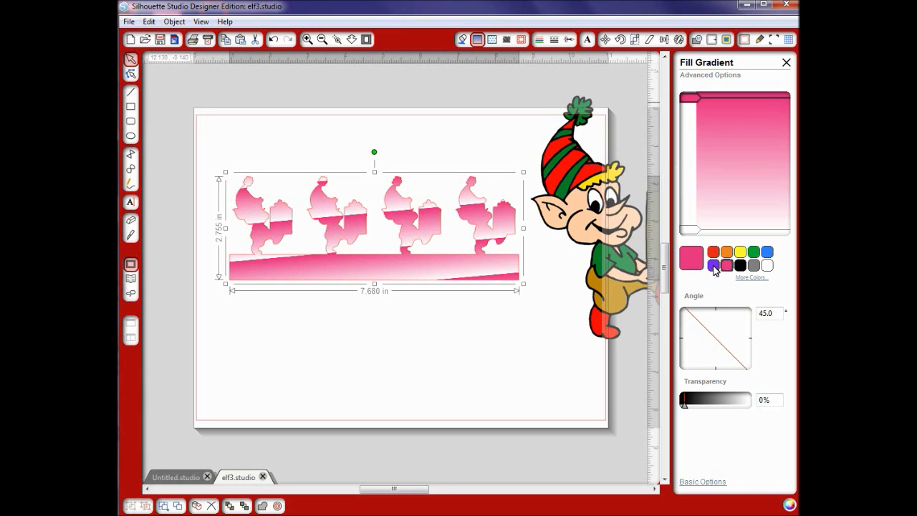
{"action": "left_click", "coordinate": [713, 252]}
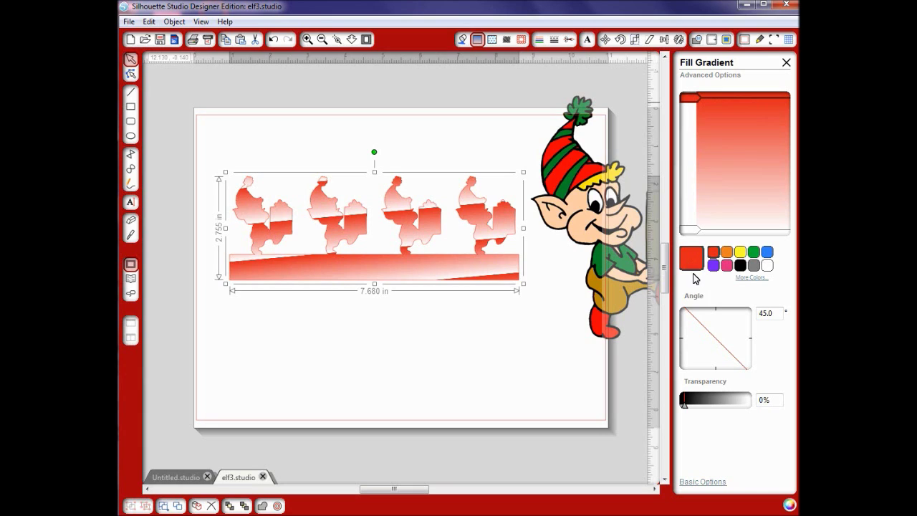
{"action": "mouse_move", "coordinate": [686, 405]}
{"action": "left_mouse_down"}
{"action": "mouse_move", "coordinate": [716, 407]}
{"action": "mouse_move", "coordinate": [697, 407]}
{"action": "left_mouse_up"}
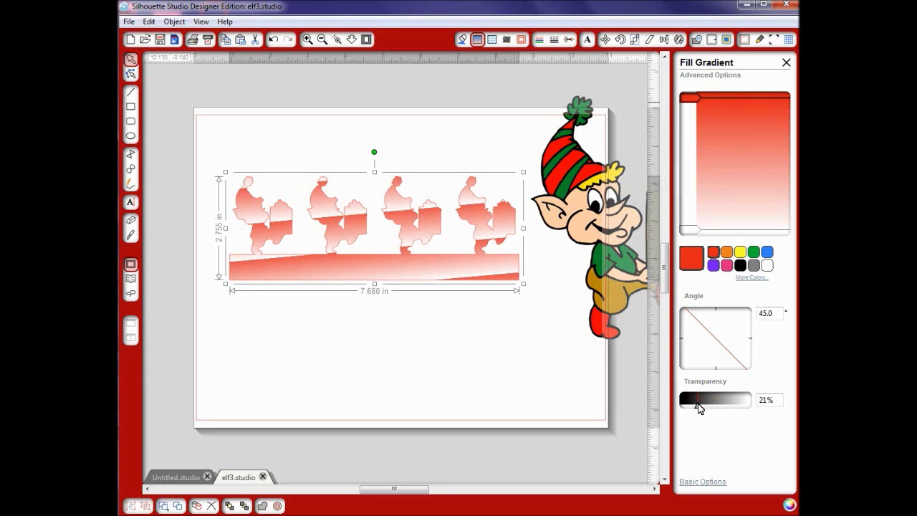
Undo the gradient changes to restore the border's solid red fill
{"action": "left_click", "coordinate": [273, 40]}
{"action": "left_click", "coordinate": [273, 40]}
{"action": "left_click", "coordinate": [272, 40]}
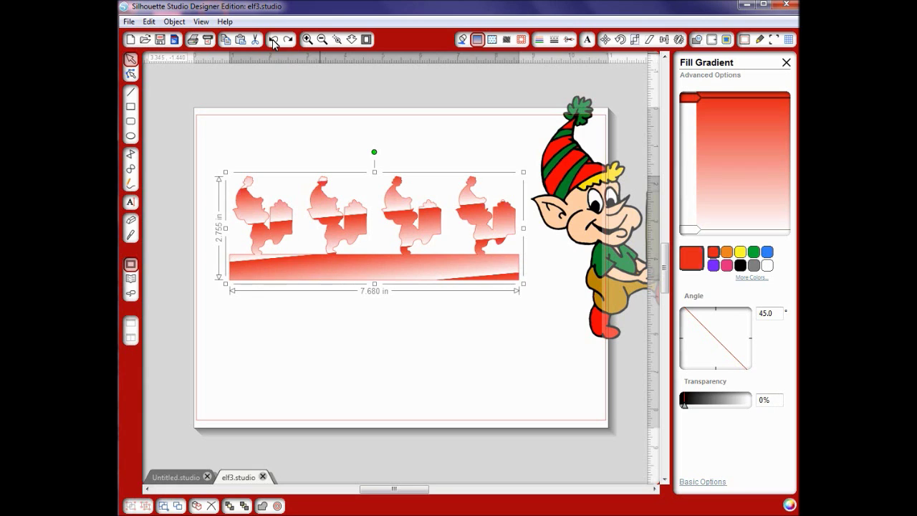
{"action": "left_click", "coordinate": [273, 40]}
{"action": "left_click", "coordinate": [272, 40]}
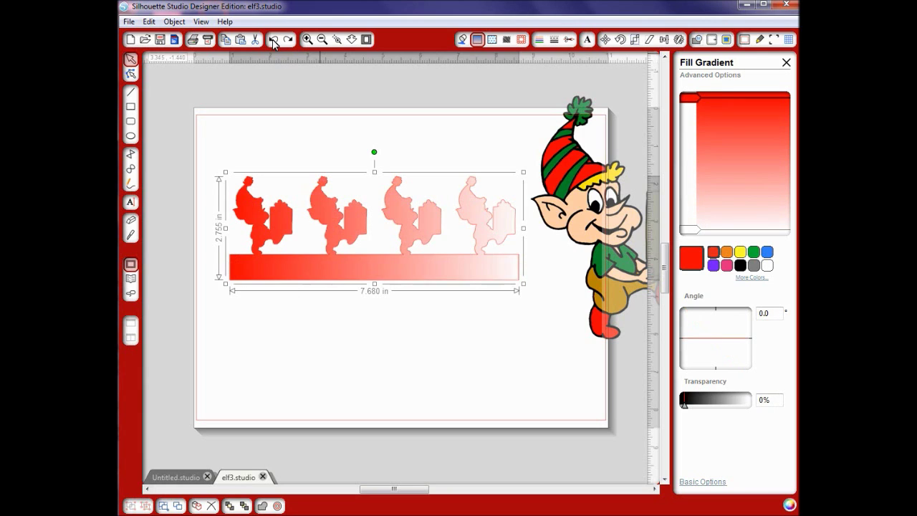
{"action": "left_click", "coordinate": [272, 41]}
{"action": "left_click", "coordinate": [273, 41]}
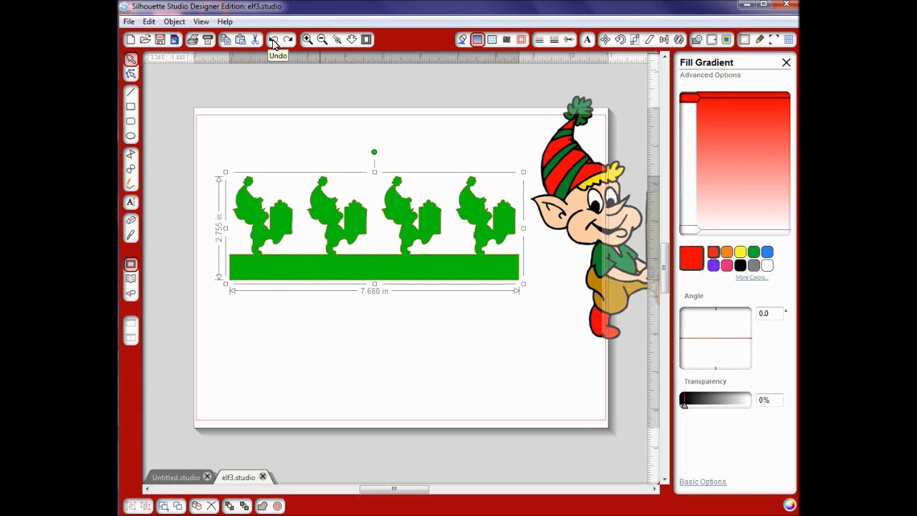
{"action": "left_click", "coordinate": [273, 41]}
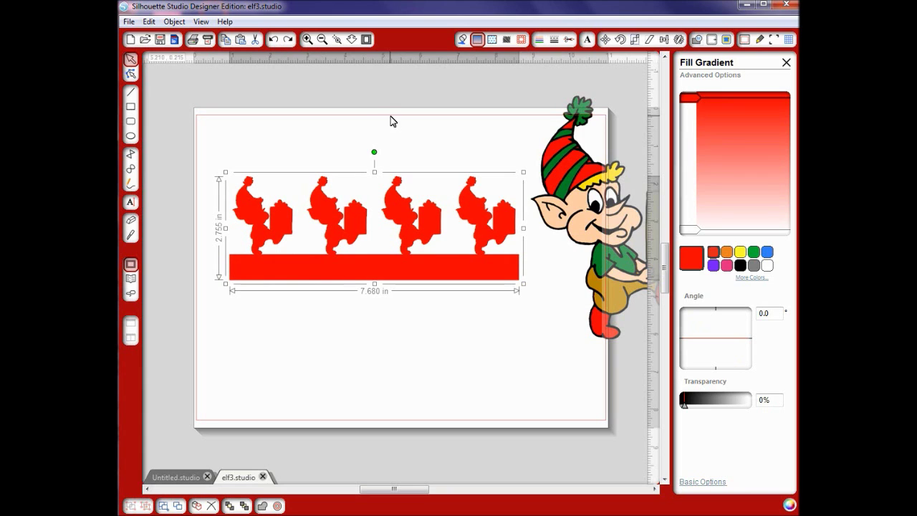
Fill the elf border with the pink argyle pattern, rotated, at 50% scale and 23% transparency
{"action": "left_click", "coordinate": [492, 40]}
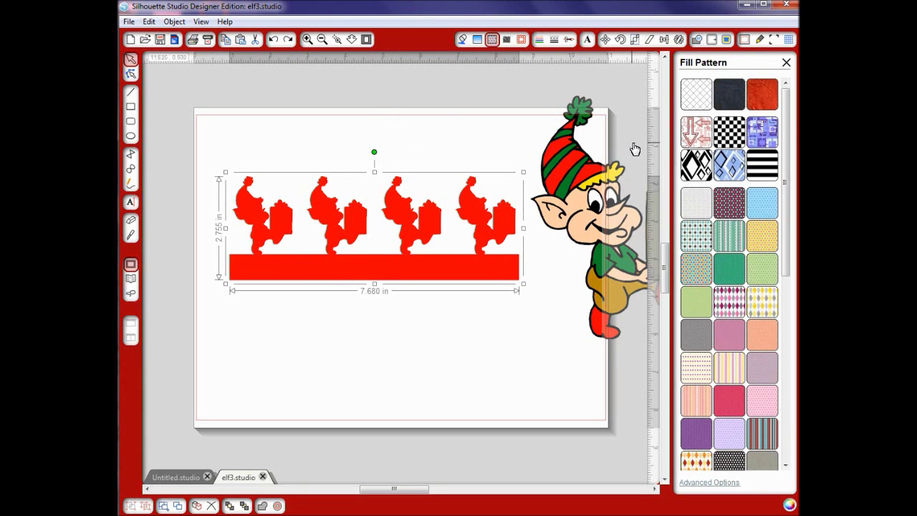
{"action": "left_click", "coordinate": [735, 309]}
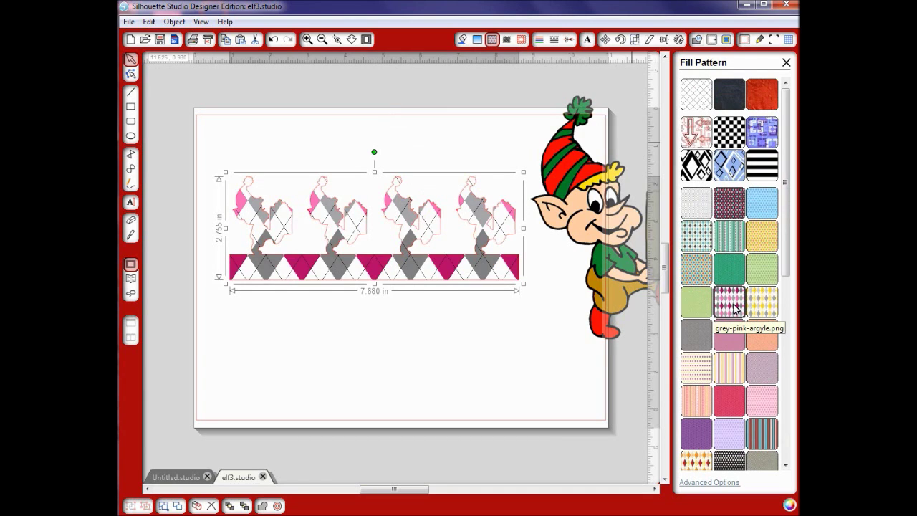
{"action": "left_click", "coordinate": [722, 483]}
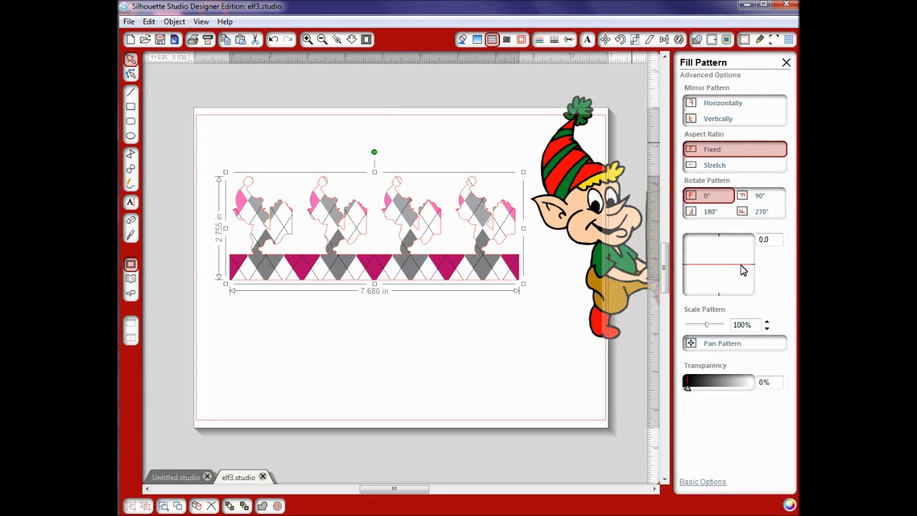
{"action": "mouse_move", "coordinate": [742, 270]}
{"action": "left_mouse_down"}
{"action": "mouse_move", "coordinate": [743, 258]}
{"action": "mouse_move", "coordinate": [745, 283]}
{"action": "mouse_move", "coordinate": [742, 271]}
{"action": "left_mouse_up"}
{"action": "mouse_move", "coordinate": [706, 326]}
{"action": "left_mouse_down"}
{"action": "mouse_move", "coordinate": [692, 328]}
{"action": "mouse_move", "coordinate": [726, 327]}
{"action": "mouse_move", "coordinate": [701, 329]}
{"action": "left_mouse_up"}
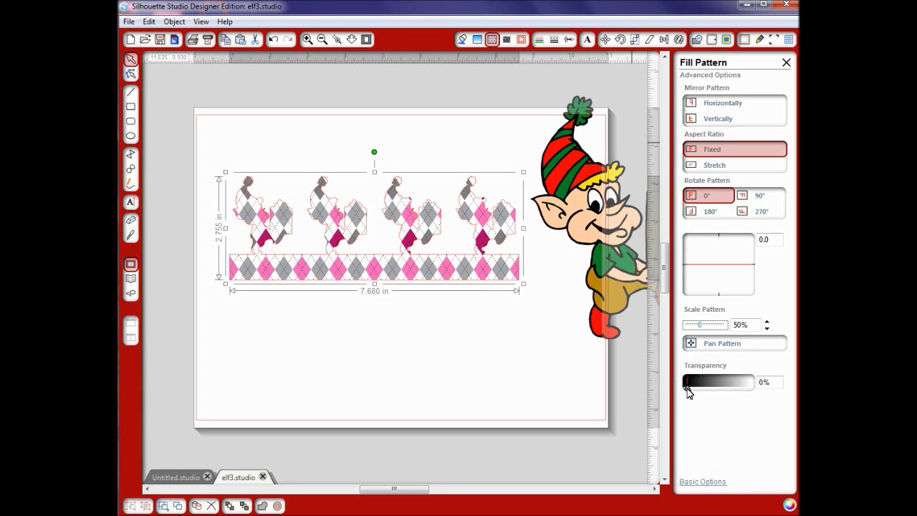
{"action": "mouse_move", "coordinate": [686, 389]}
{"action": "left_mouse_down"}
{"action": "mouse_move", "coordinate": [722, 388]}
{"action": "mouse_move", "coordinate": [702, 389]}
{"action": "left_mouse_up"}
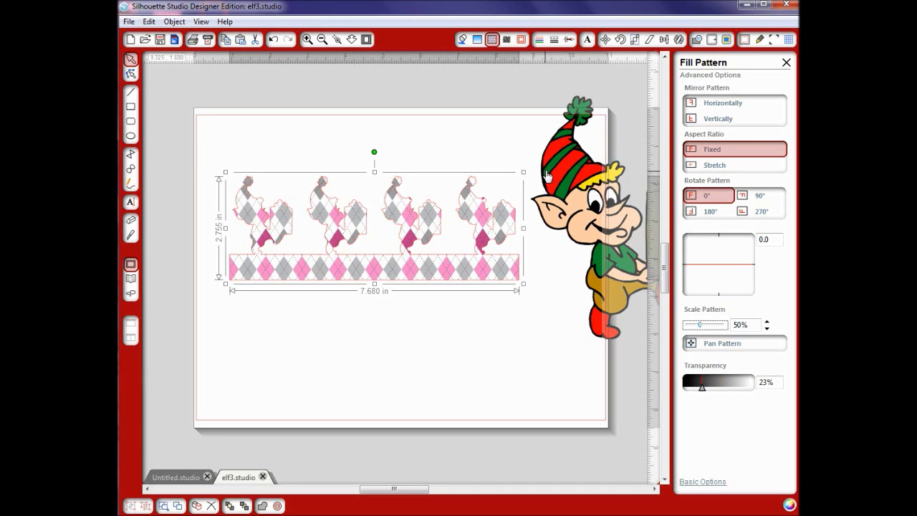
{"action": "left_click", "coordinate": [539, 40]}
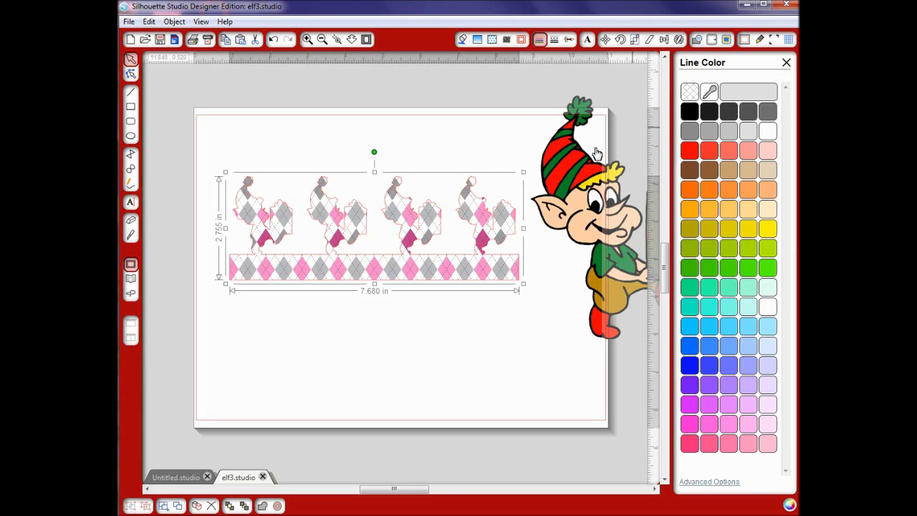
Sample the argyle's pink with the eyedropper as the border's line colour
{"action": "left_click", "coordinate": [709, 92]}
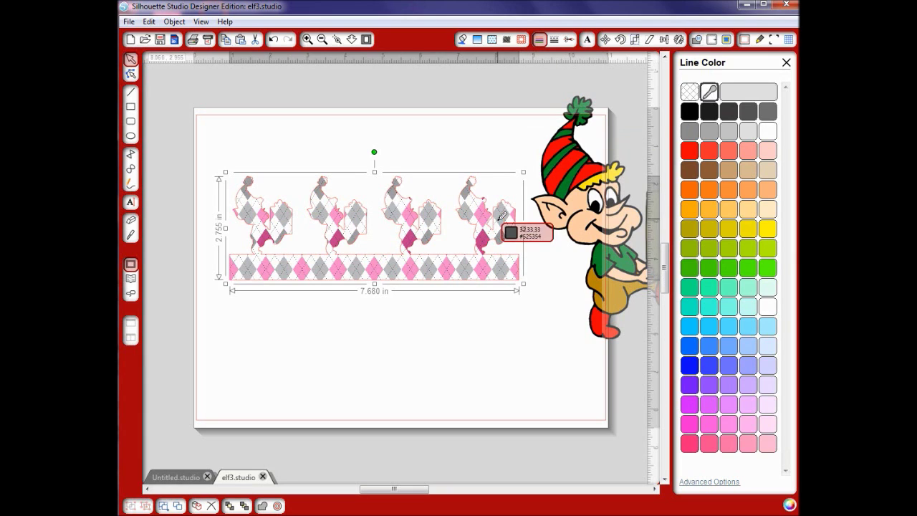
{"action": "left_click", "coordinate": [485, 234]}
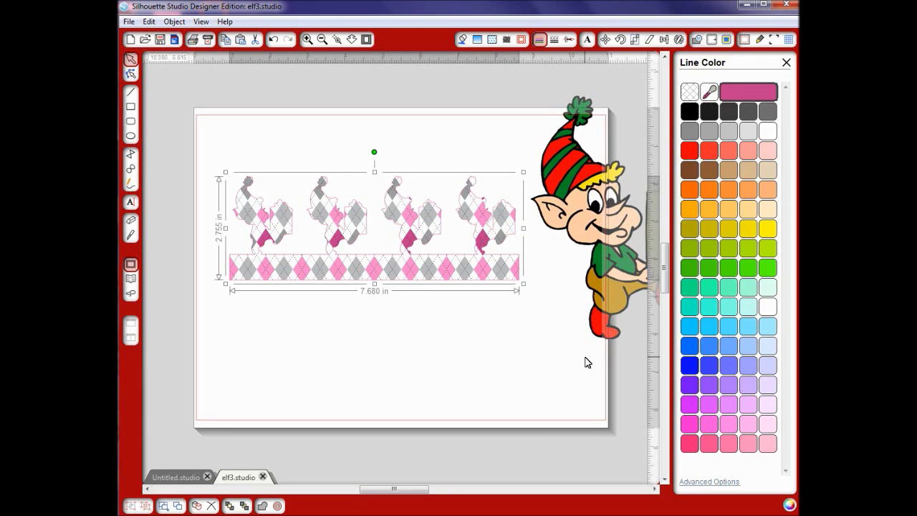
{"action": "left_click", "coordinate": [471, 384]}
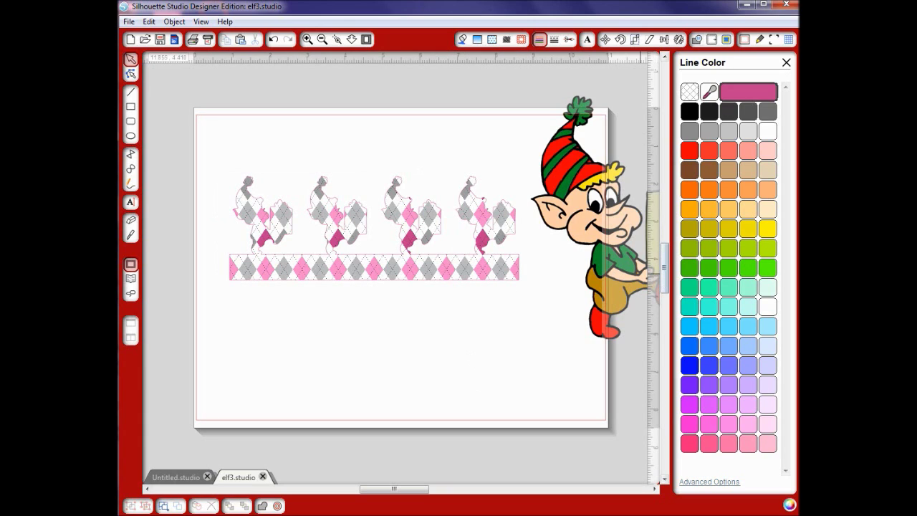
{"action": "left_click", "coordinate": [555, 42]}
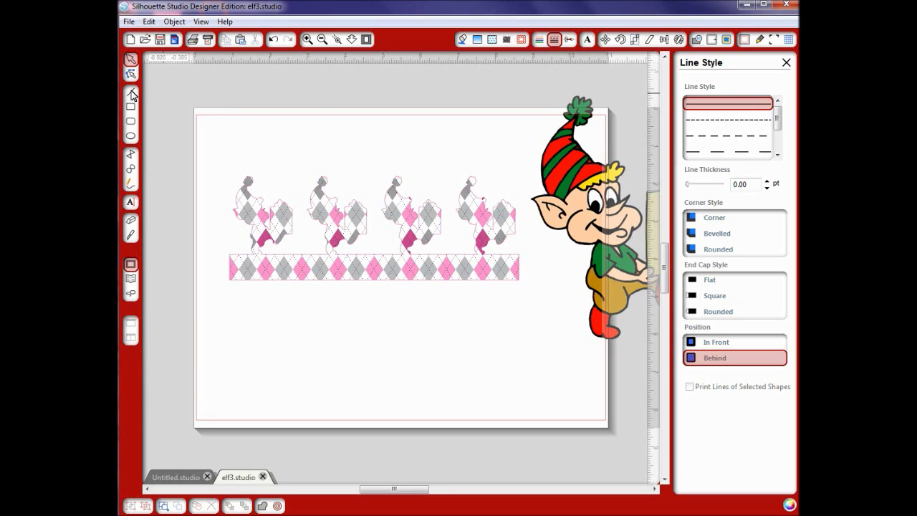
{"action": "left_click", "coordinate": [131, 93]}
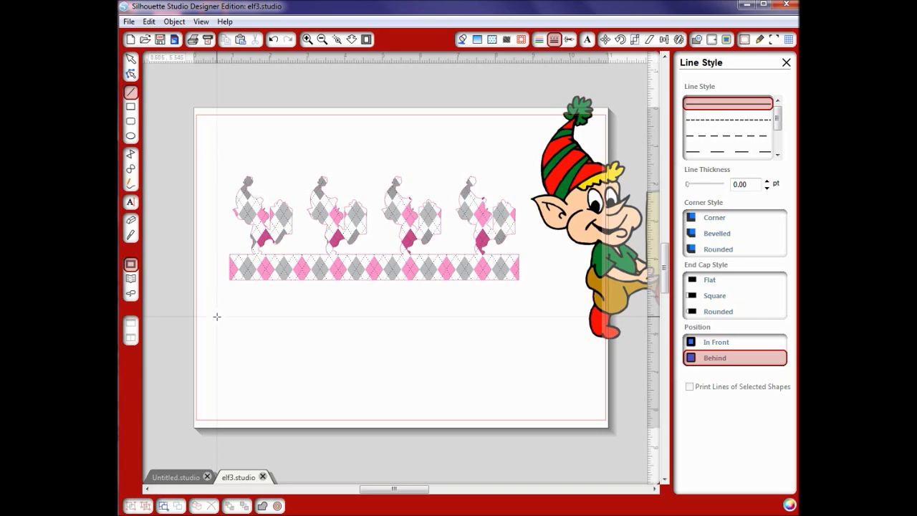
Draw a 7.665 in line under the border as 12.50 pt pink dots, set to Cut Edge
{"action": "left_click_drag", "start_coordinate": [216, 316], "coordinate": [504, 328]}
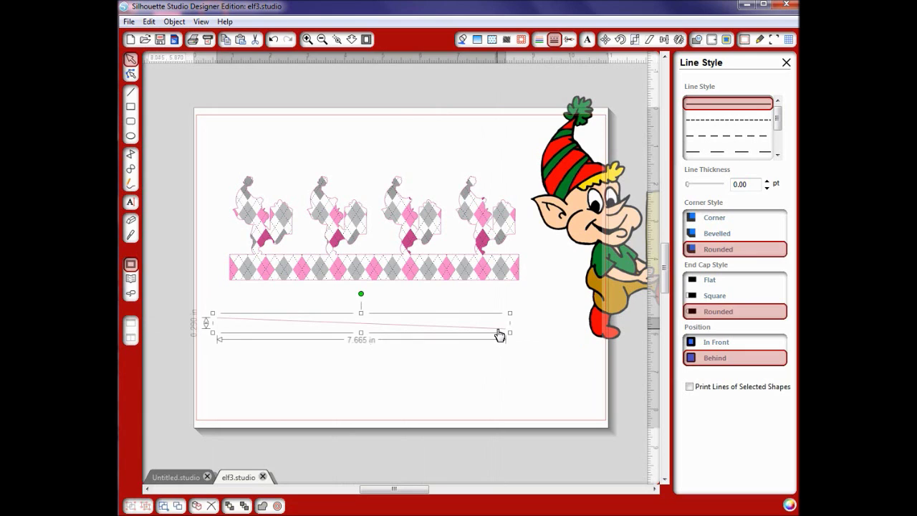
{"action": "left_click", "coordinate": [714, 120]}
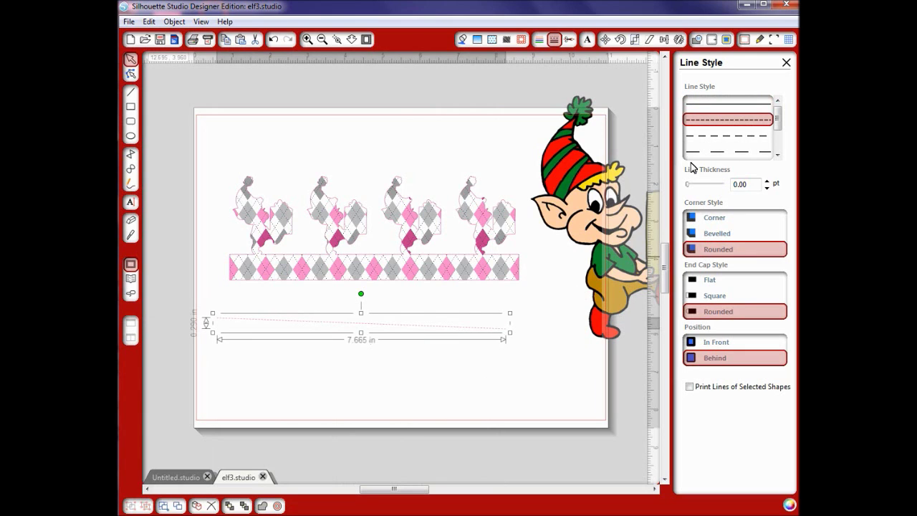
{"action": "left_click_drag", "start_coordinate": [688, 187], "coordinate": [725, 195]}
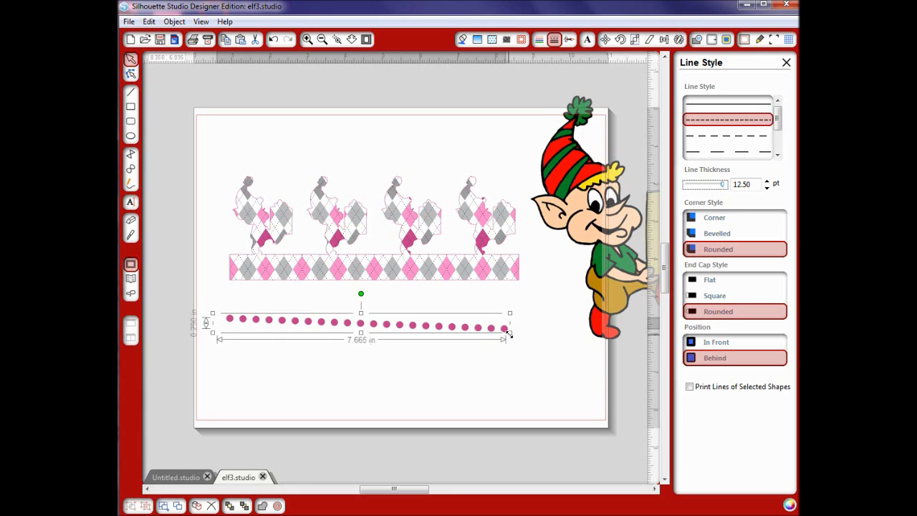
{"action": "left_click", "coordinate": [570, 40]}
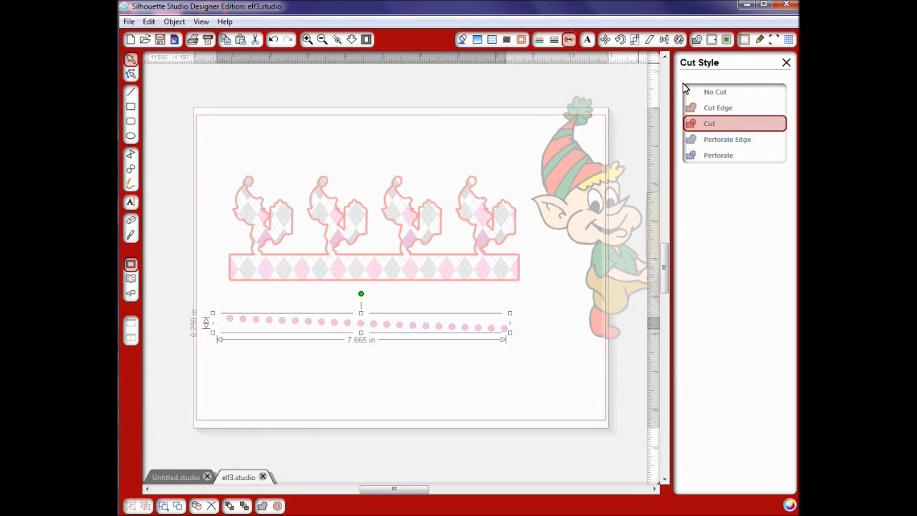
{"action": "left_click", "coordinate": [715, 109]}
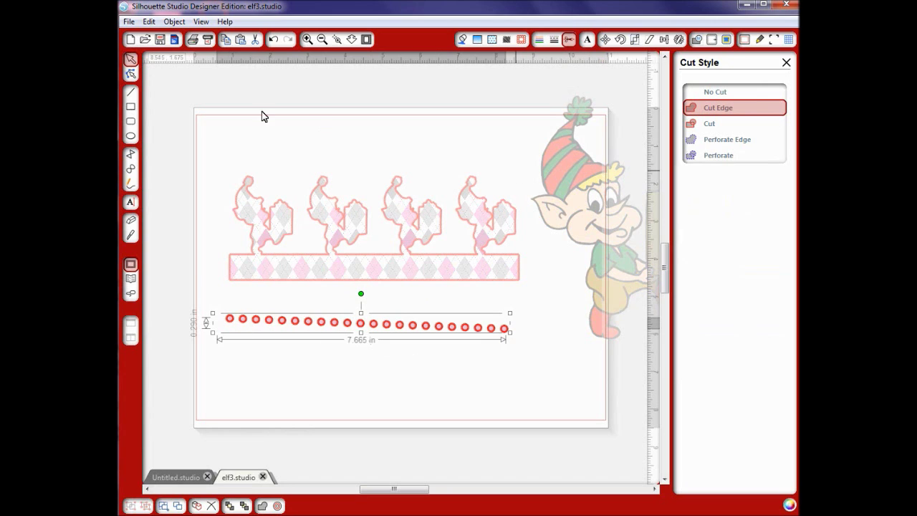
Undo the Cut Edge setting and thin the dotted line to 0.75 pt
{"action": "left_click", "coordinate": [273, 40]}
{"action": "left_click", "coordinate": [273, 40]}
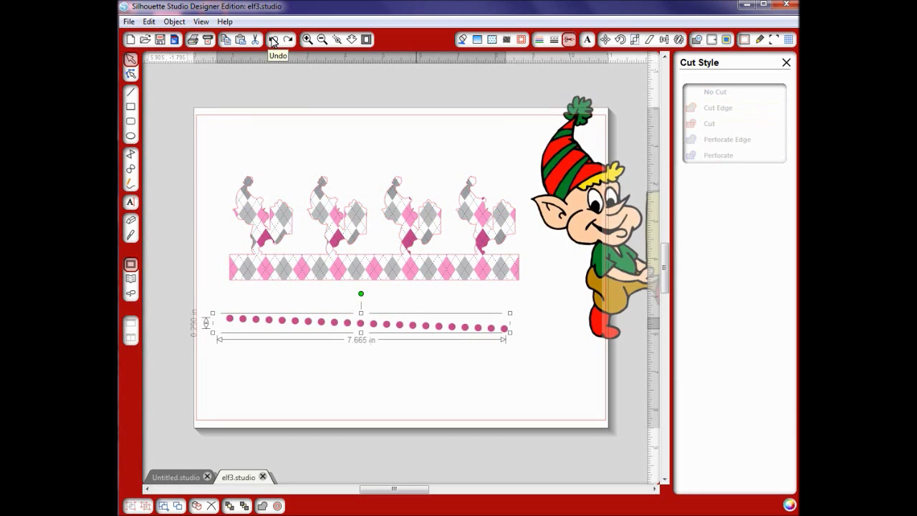
{"action": "left_click", "coordinate": [555, 42]}
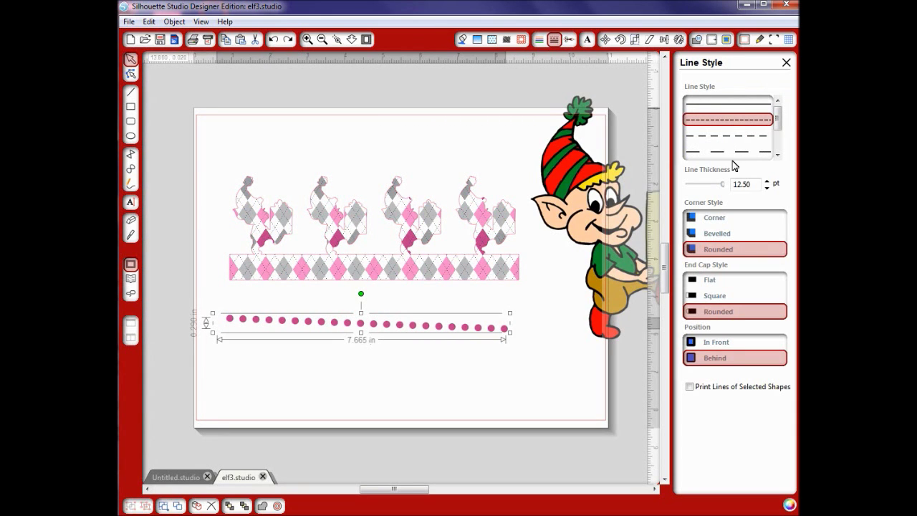
{"action": "left_click_drag", "start_coordinate": [725, 189], "coordinate": [693, 191]}
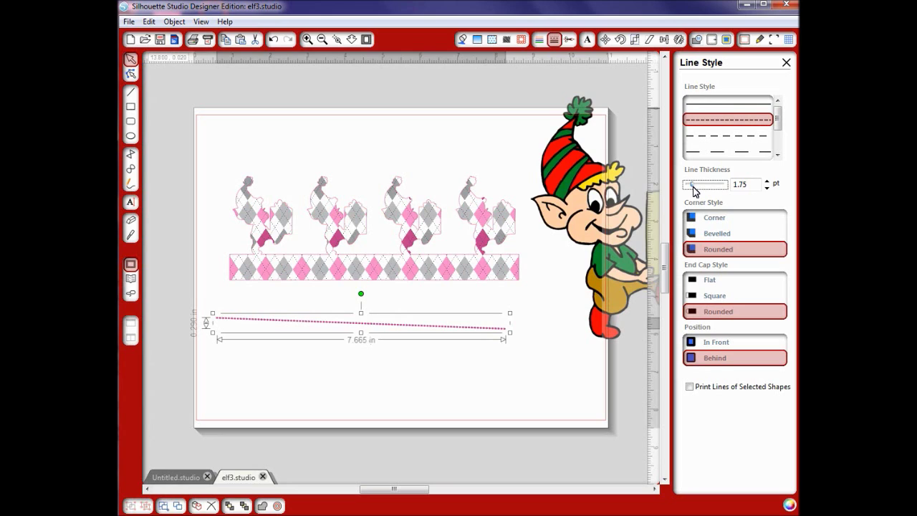
{"action": "left_click_drag", "start_coordinate": [692, 190], "coordinate": [691, 189]}
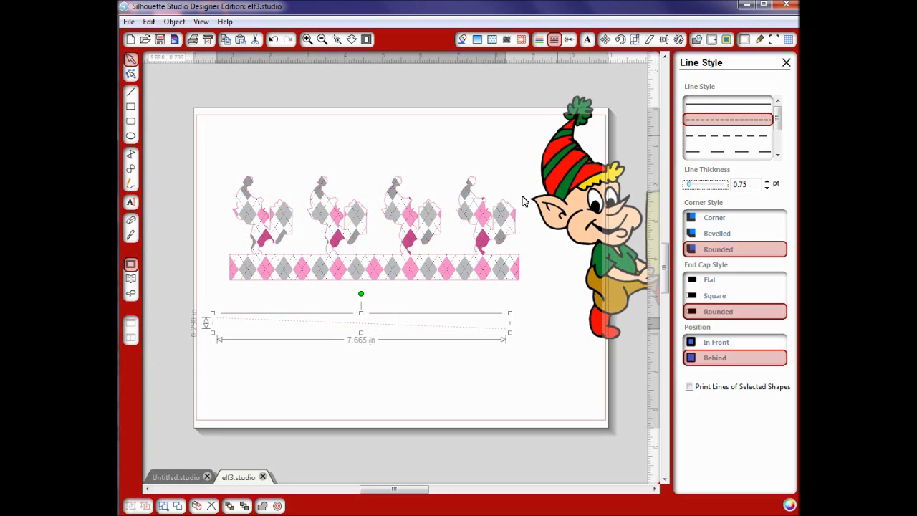
{"action": "left_click", "coordinate": [497, 221]}
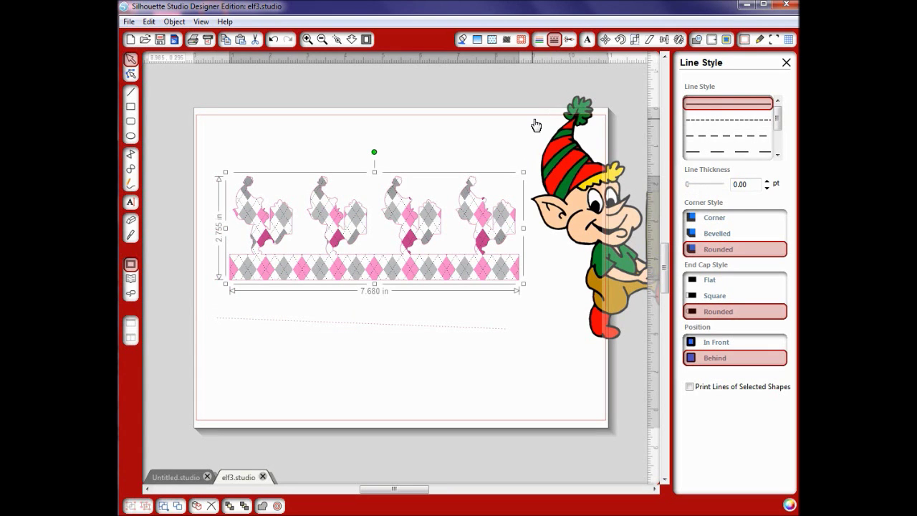
Try No Cut and Cut Edge on the elf border, then set its cut style back to Cut
{"action": "left_click", "coordinate": [569, 40]}
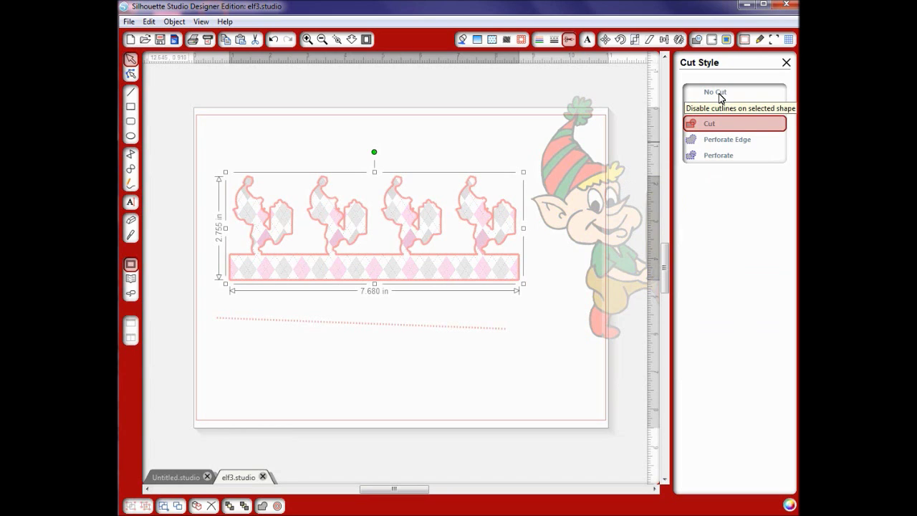
{"action": "left_click", "coordinate": [720, 93]}
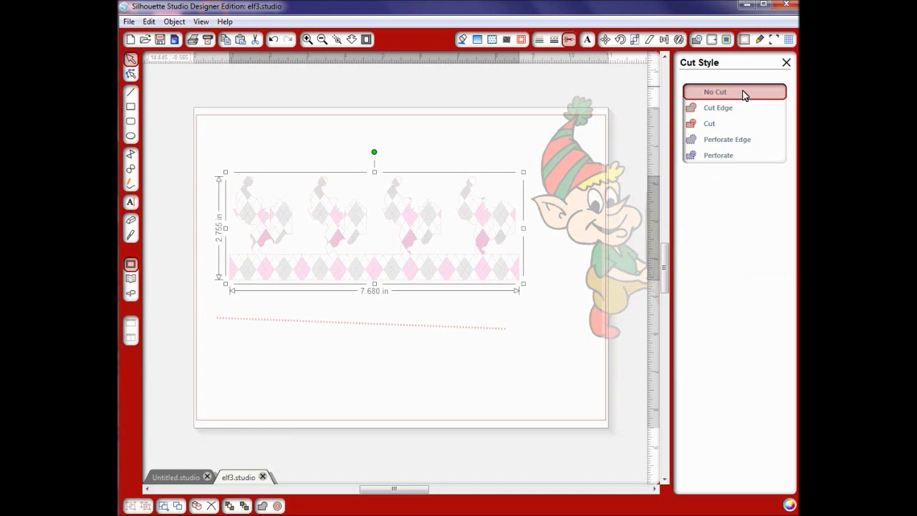
{"action": "left_click", "coordinate": [720, 116]}
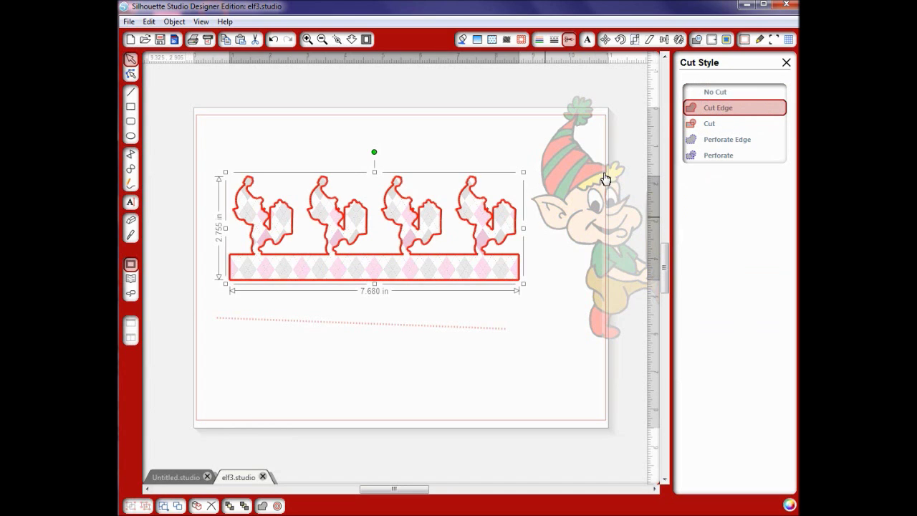
{"action": "left_click", "coordinate": [713, 126]}
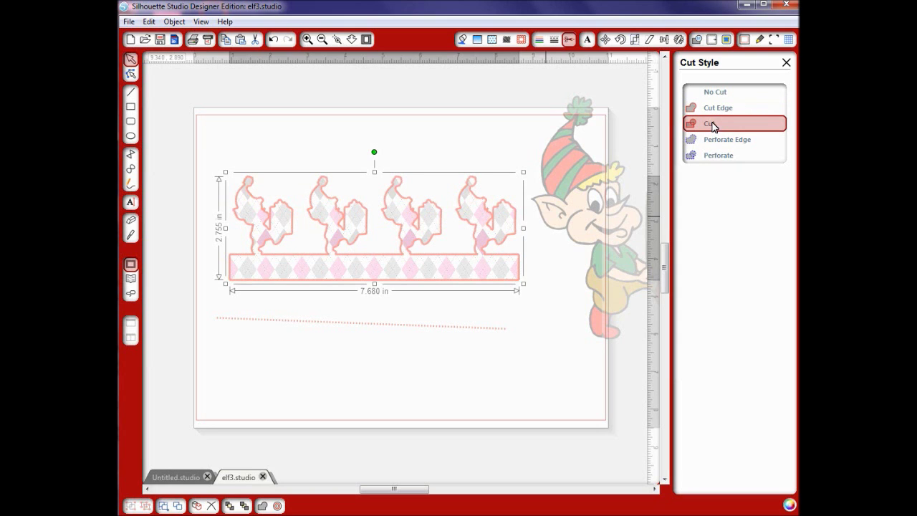
Type the word 'Type' in a new text box below the argyle border and select it
{"action": "left_click", "coordinate": [588, 39]}
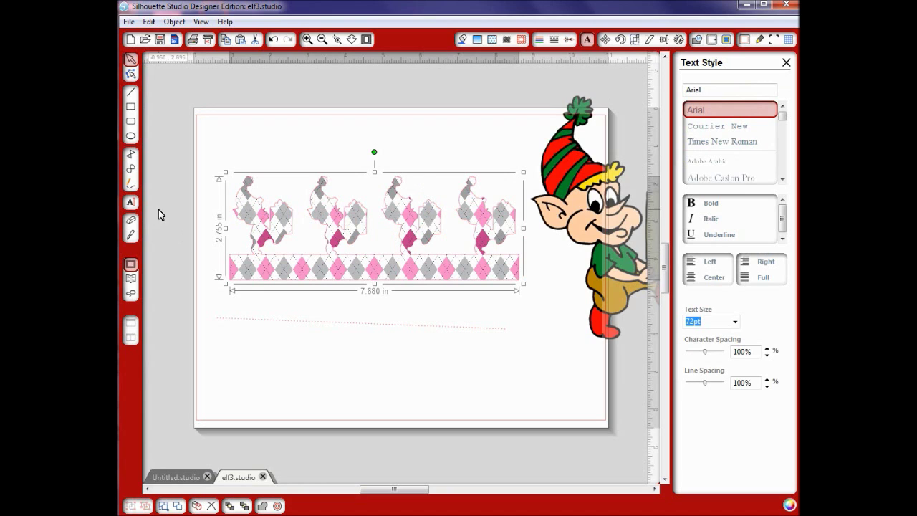
{"action": "left_click", "coordinate": [130, 202]}
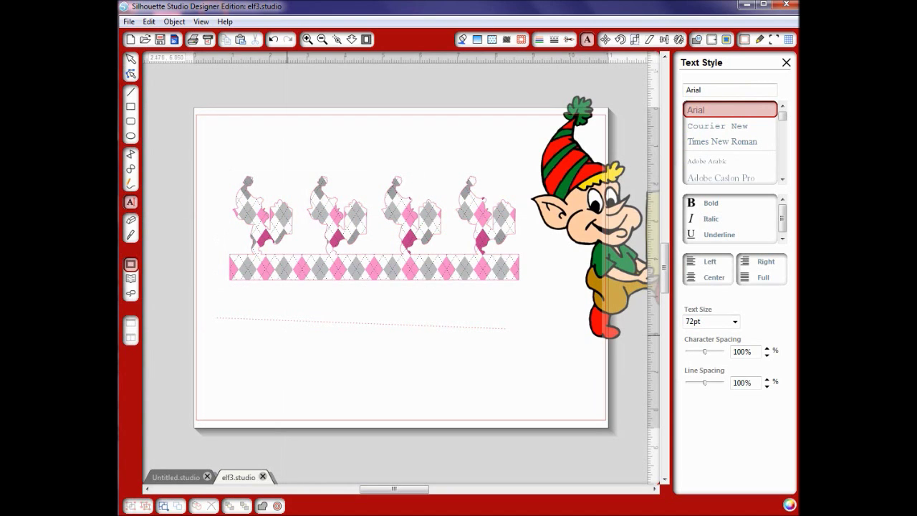
{"action": "left_click", "coordinate": [332, 356]}
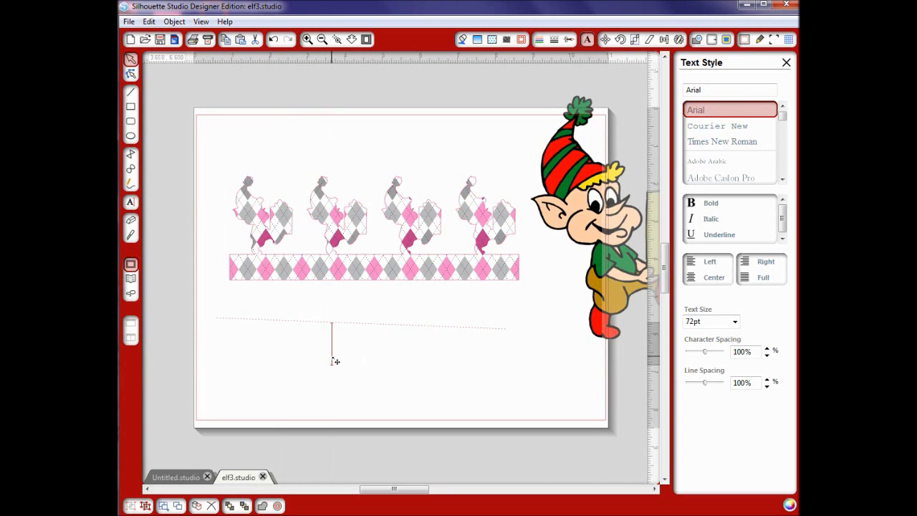
{"action": "type", "text": "Type"}
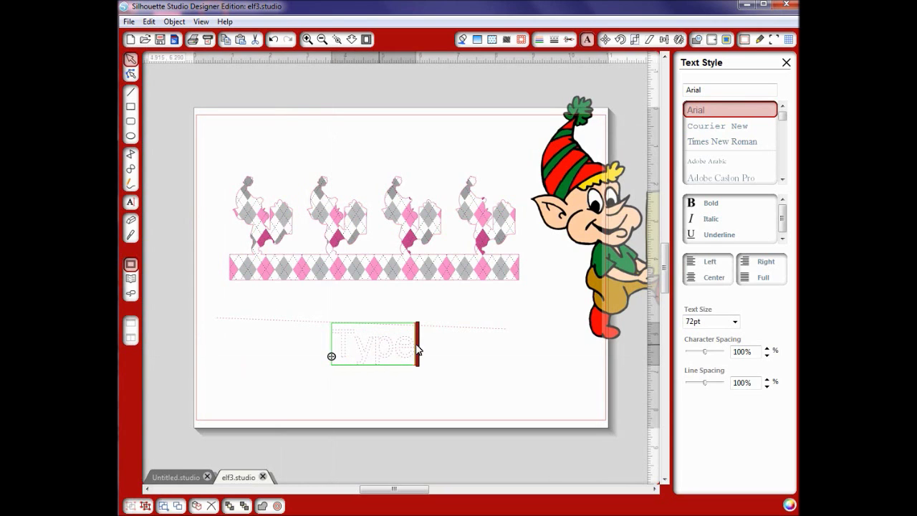
{"action": "left_click_drag", "start_coordinate": [414, 354], "coordinate": [329, 354]}
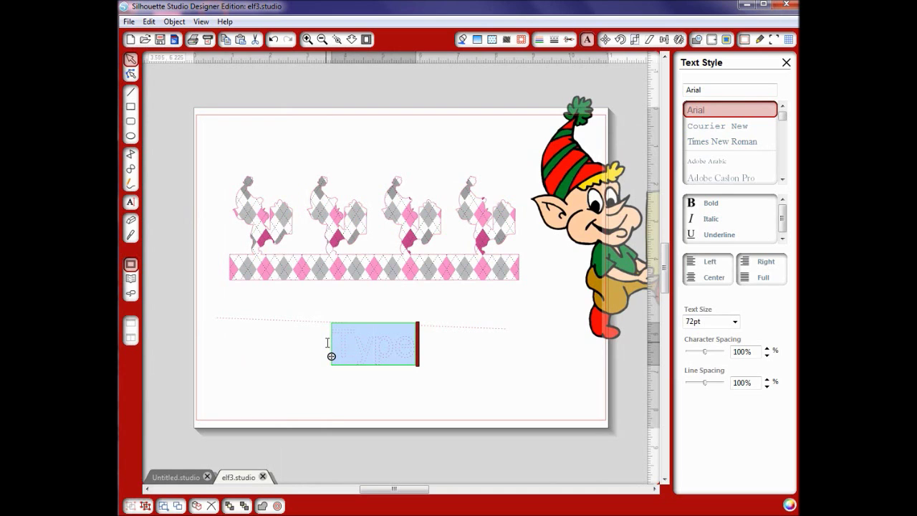
Change the line style from dashed to solid, then reselect the whole word Type
{"action": "left_click", "coordinate": [554, 41]}
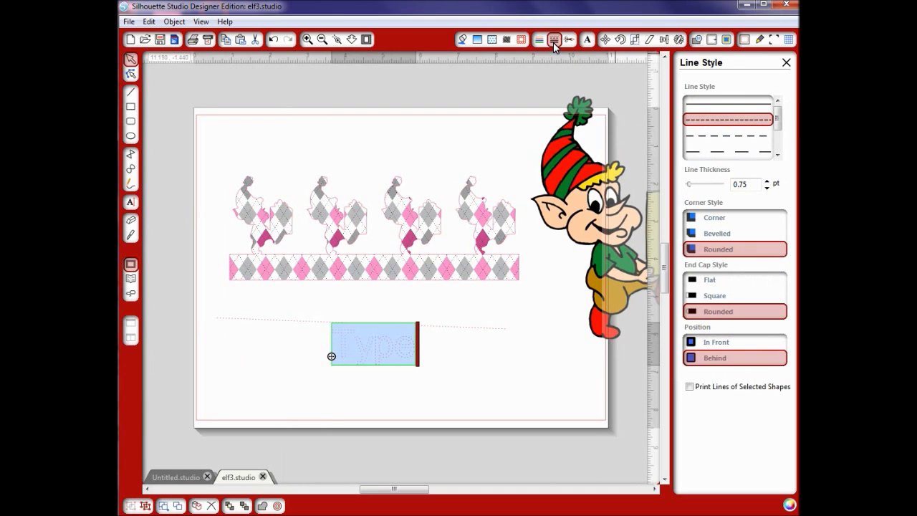
{"action": "left_click", "coordinate": [694, 105]}
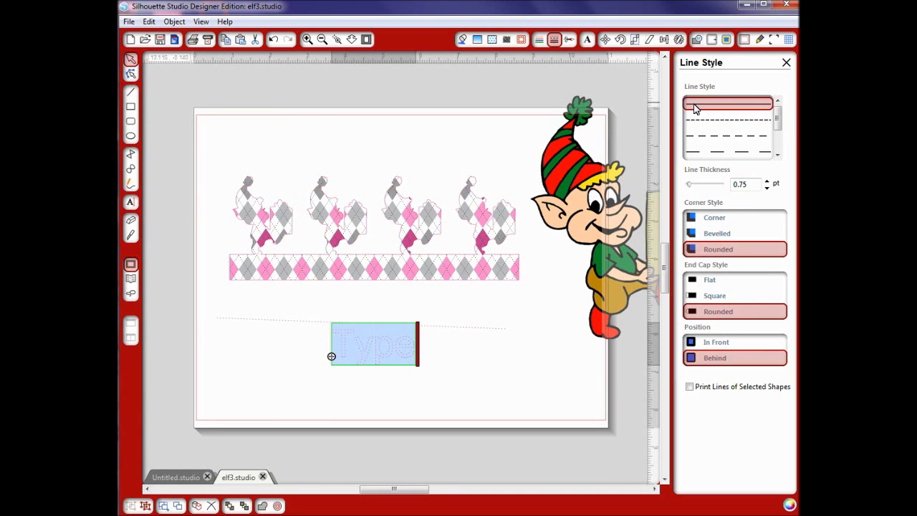
{"action": "left_click", "coordinate": [469, 367]}
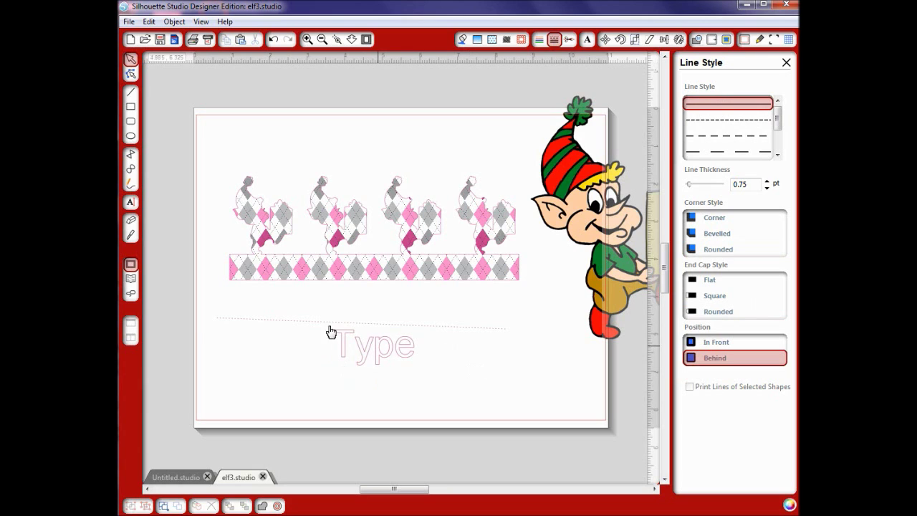
{"action": "left_click", "coordinate": [364, 362]}
{"action": "double_click", "coordinate": [364, 361]}
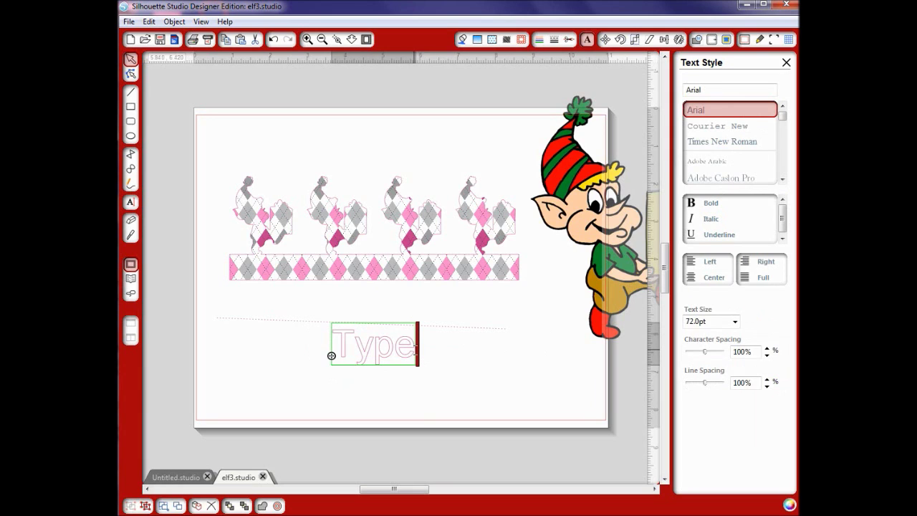
{"action": "left_click_drag", "start_coordinate": [404, 349], "coordinate": [321, 344]}
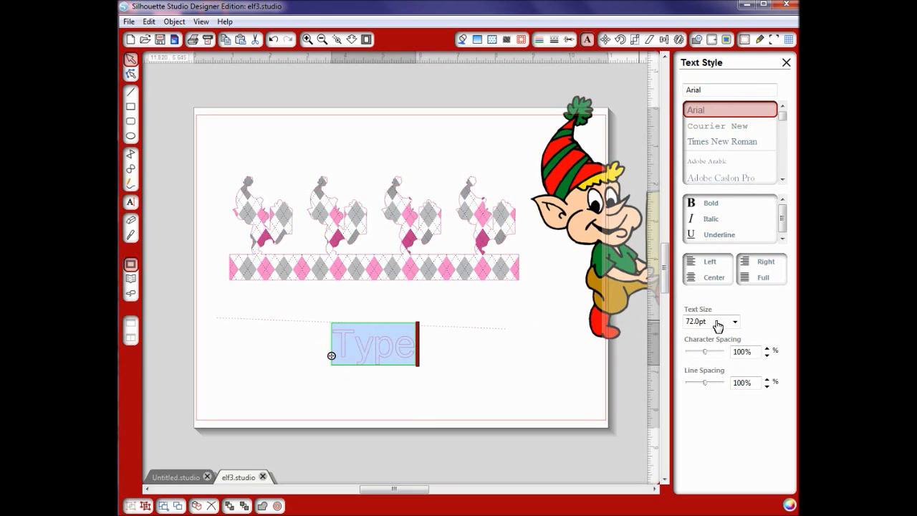
Format Type as 144pt bold, italic, underlined text with 70% character spacing
{"action": "left_click_drag", "start_coordinate": [707, 356], "coordinate": [703, 356]}
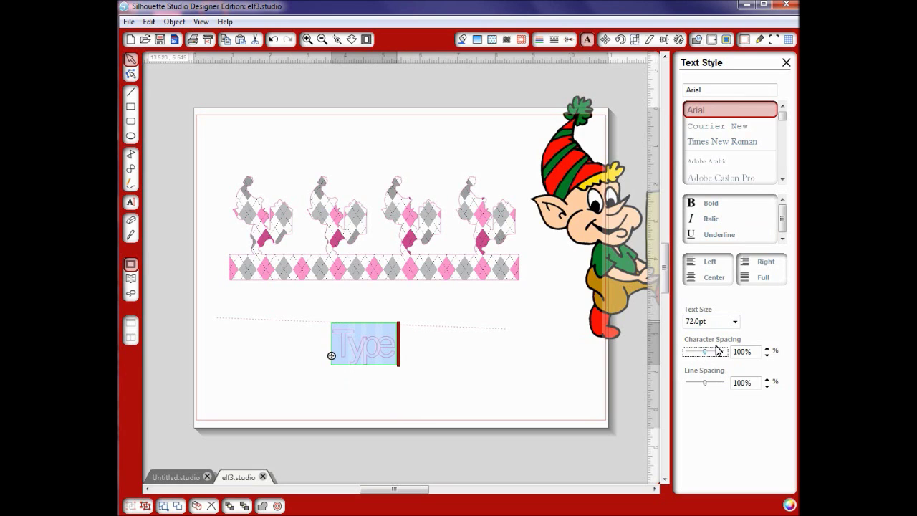
{"action": "left_click", "coordinate": [734, 322]}
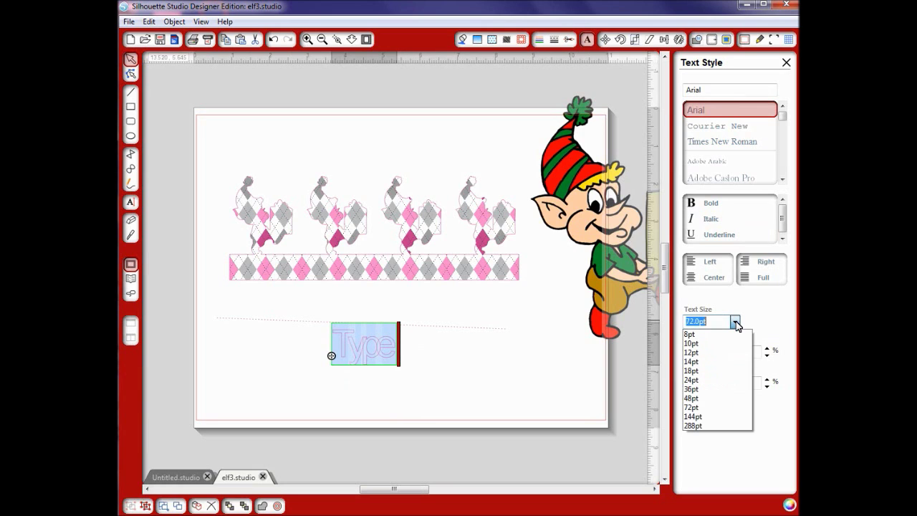
{"action": "left_click", "coordinate": [692, 416]}
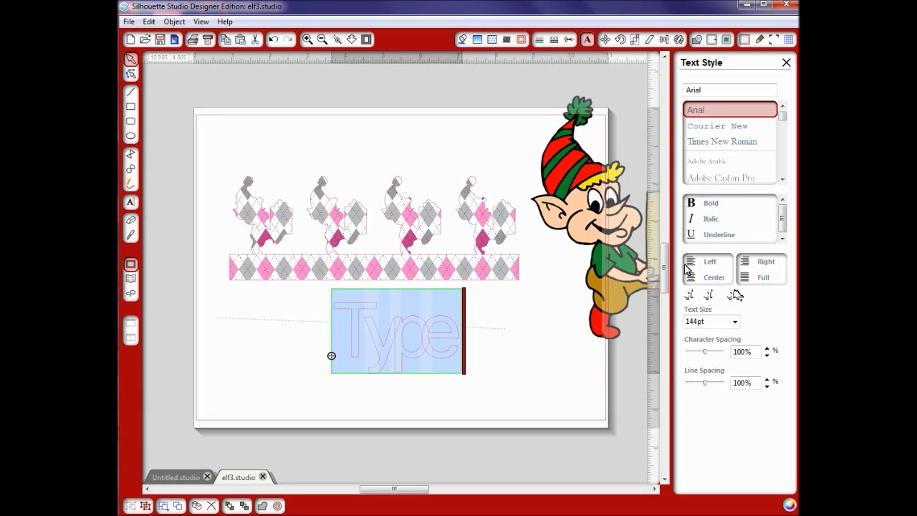
{"action": "left_click", "coordinate": [716, 205]}
{"action": "left_click", "coordinate": [716, 222]}
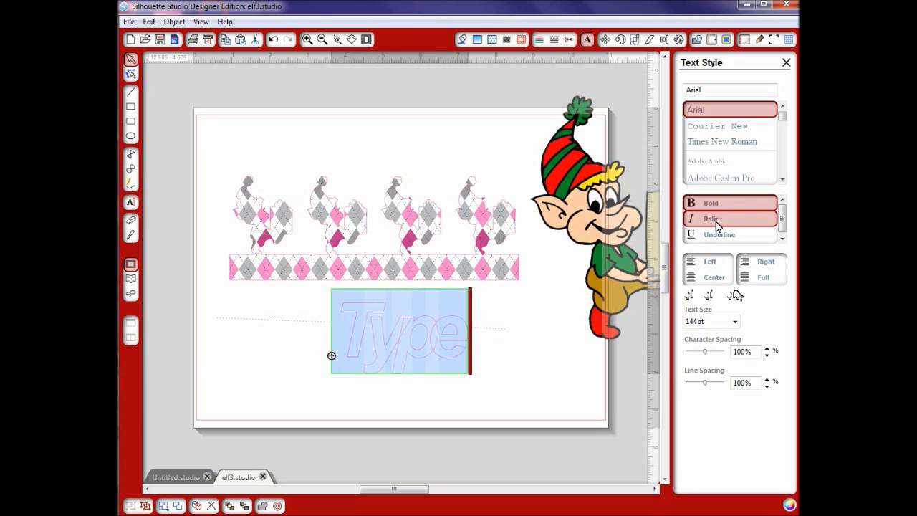
{"action": "left_click", "coordinate": [719, 237]}
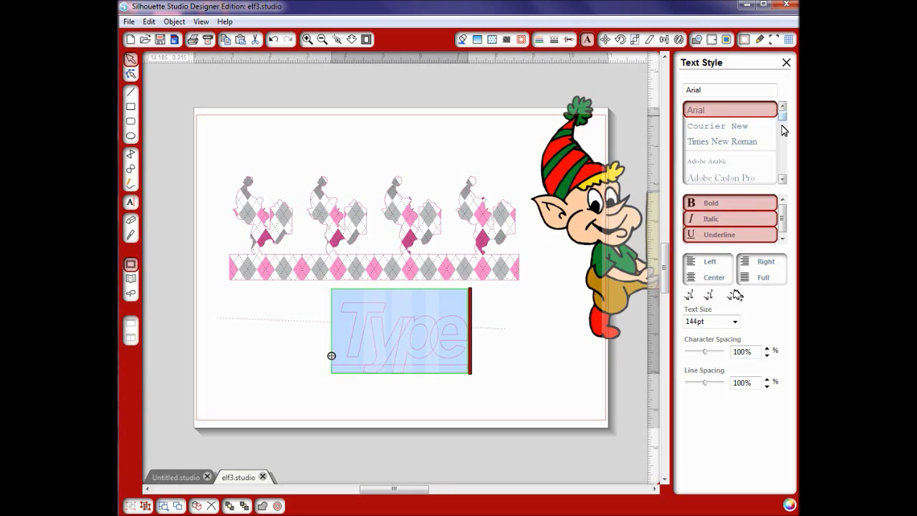
{"action": "scroll", "coordinate": [783, 129], "scroll_direction": "down", "scroll_amount": 15}
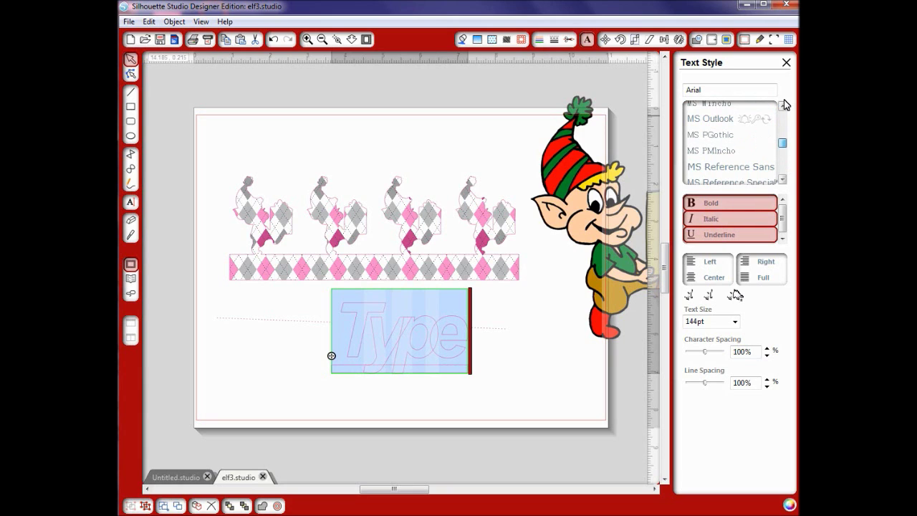
{"action": "scroll", "coordinate": [782, 134], "scroll_direction": "up", "scroll_amount": 15}
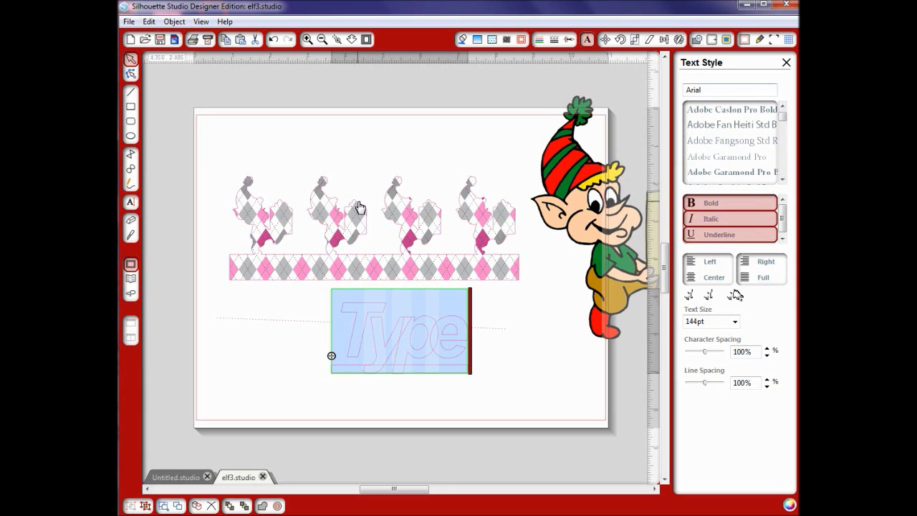
{"action": "left_click", "coordinate": [274, 311]}
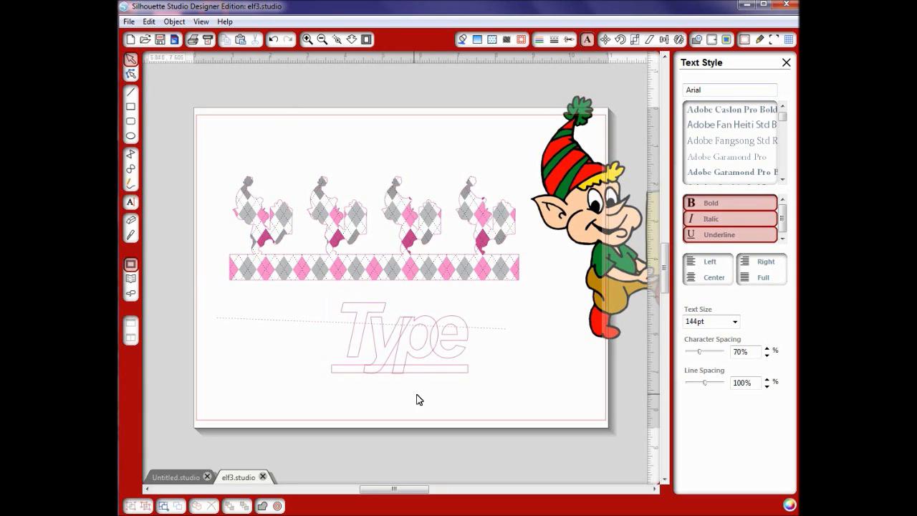
{"action": "left_click_drag", "start_coordinate": [199, 277], "coordinate": [558, 415]}
Delete the Type text and nudge the argyle border one step left and one step down
{"action": "key", "text": "Delete"}
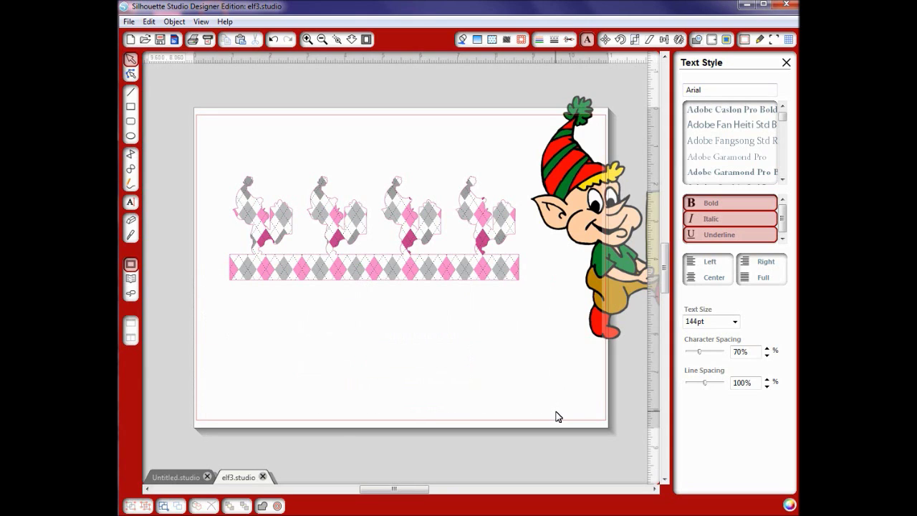
{"action": "left_click", "coordinate": [606, 39]}
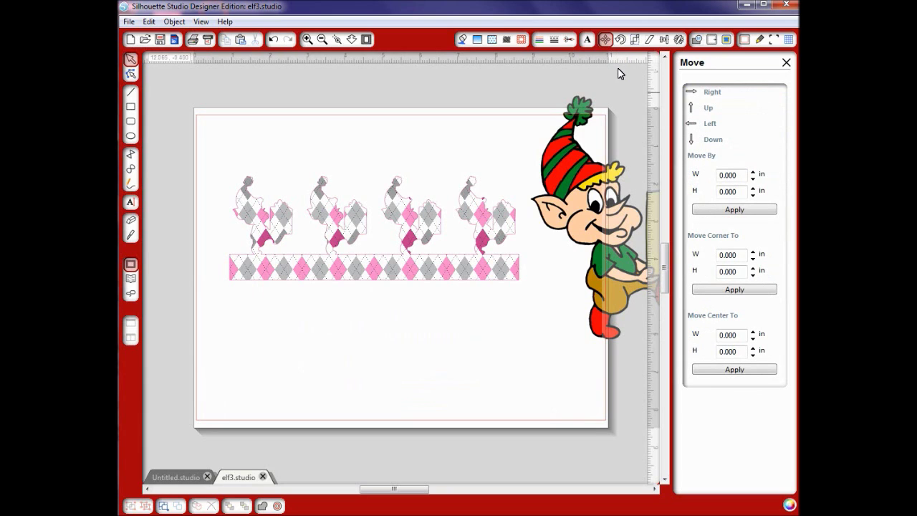
{"action": "left_click", "coordinate": [504, 248]}
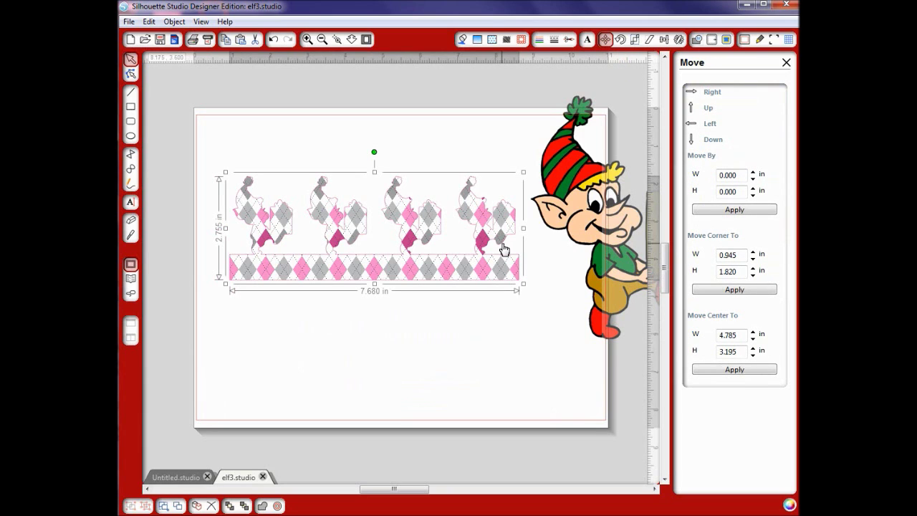
{"action": "left_click", "coordinate": [709, 125]}
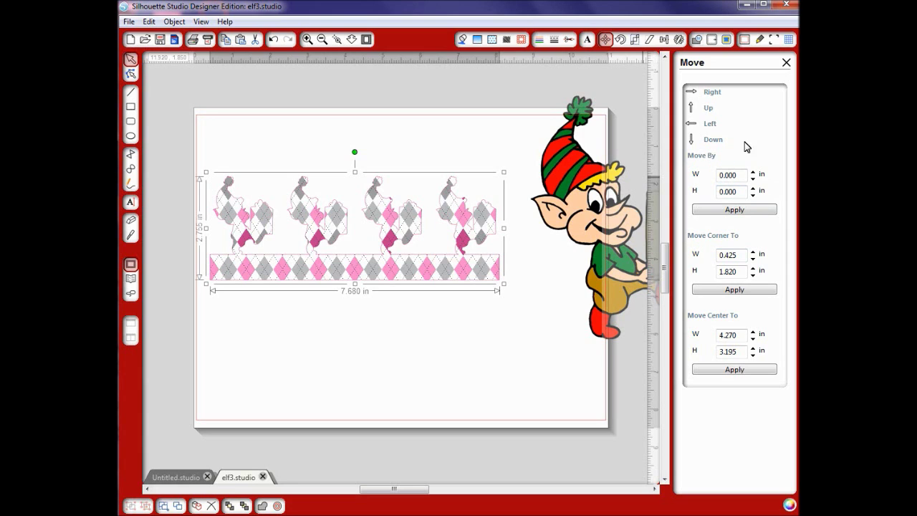
{"action": "left_click", "coordinate": [714, 141]}
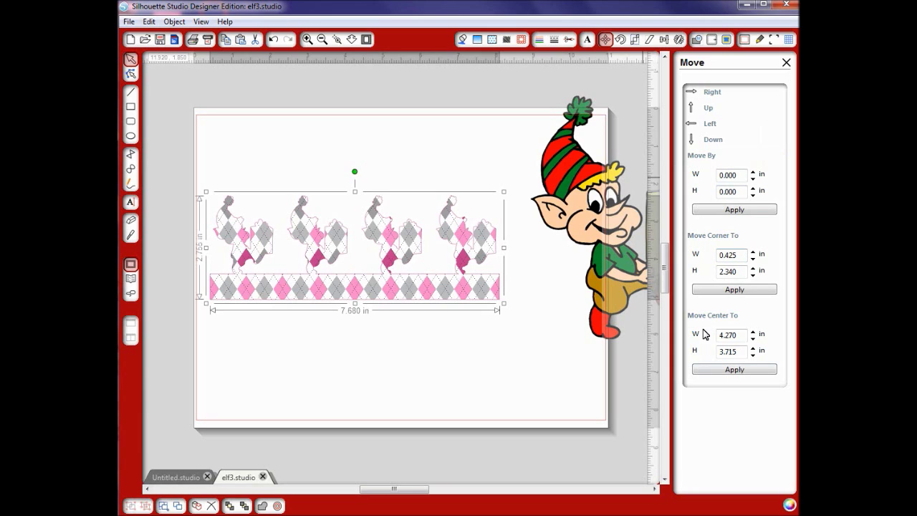
{"action": "left_click", "coordinate": [727, 369]}
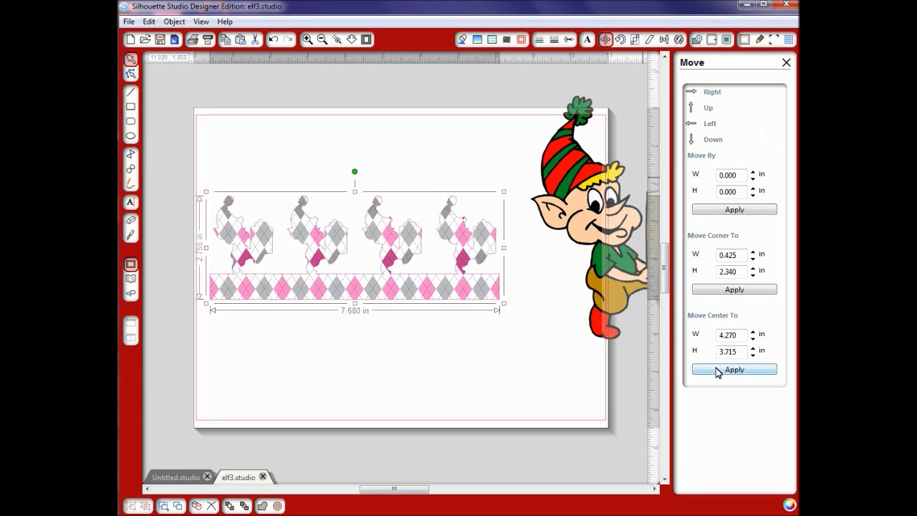
{"action": "left_click", "coordinate": [620, 39]}
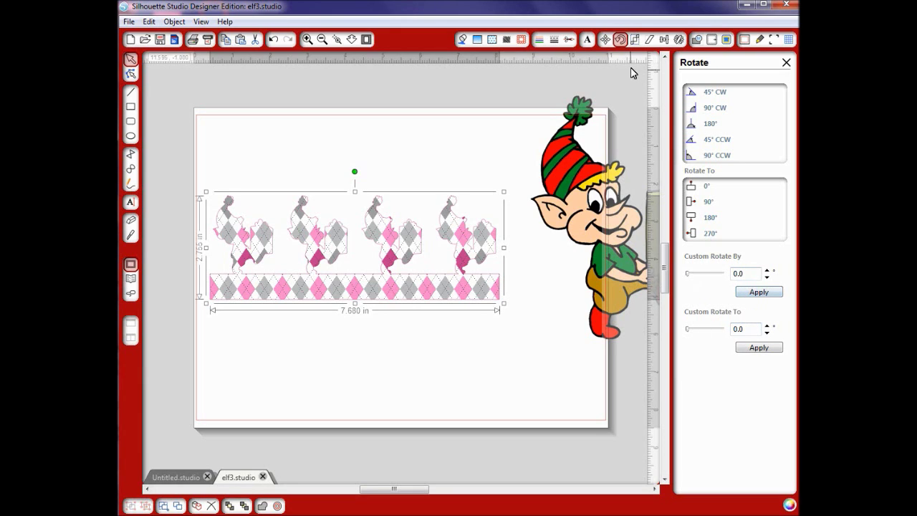
Scale the argyle border to 50%, then 200%, returning it to 7.680 × 2.755 in
{"action": "left_click", "coordinate": [634, 40]}
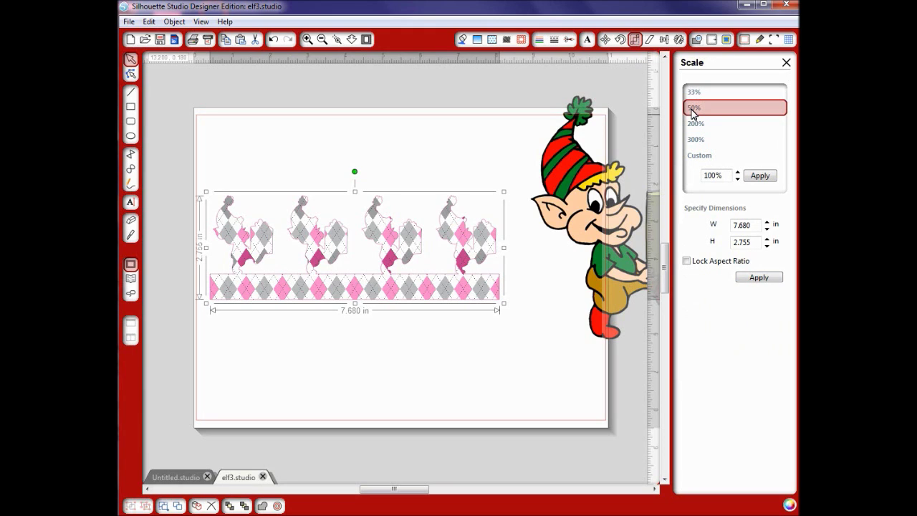
{"action": "left_click", "coordinate": [692, 109]}
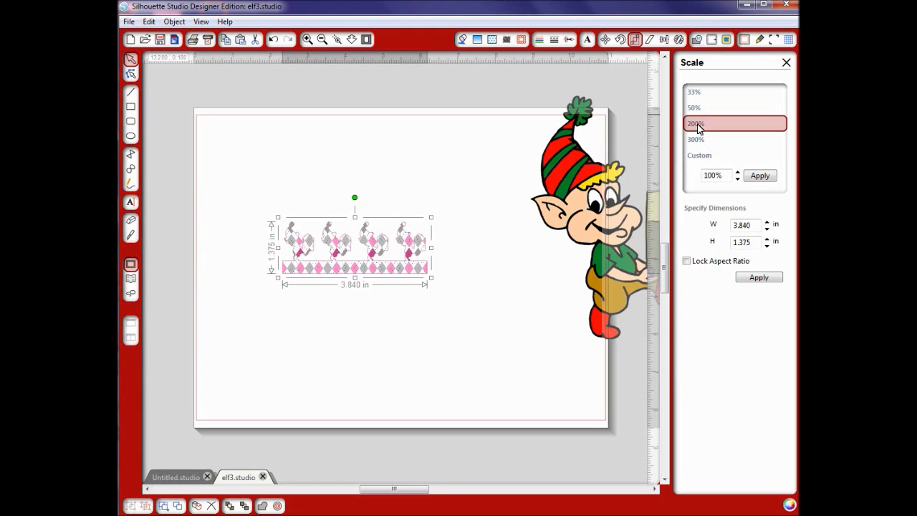
{"action": "left_click", "coordinate": [697, 126]}
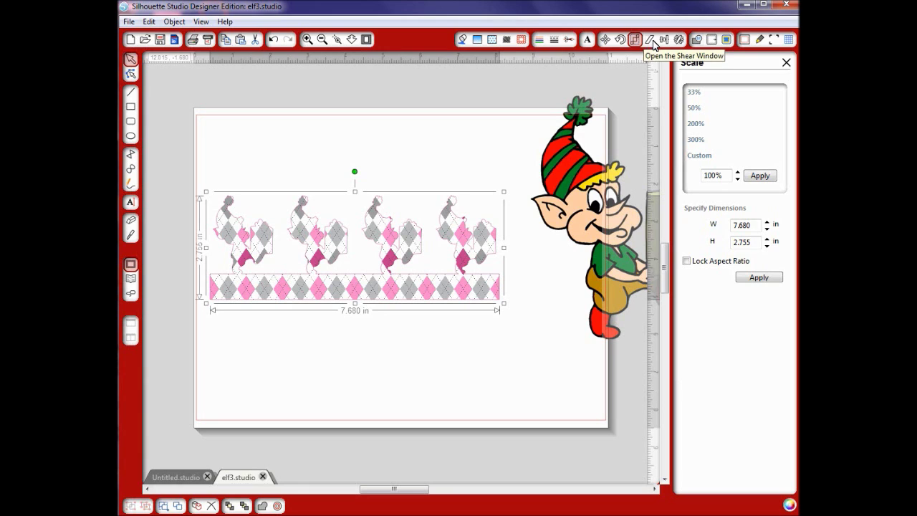
{"action": "left_click", "coordinate": [664, 40]}
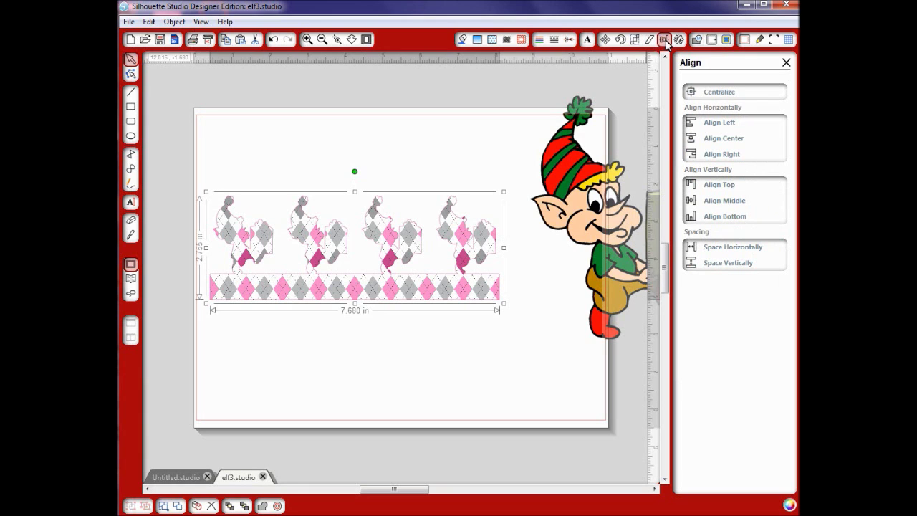
Move the argyle border near the page top and draw a rectangle beneath it
{"action": "left_click_drag", "start_coordinate": [453, 293], "coordinate": [462, 183]}
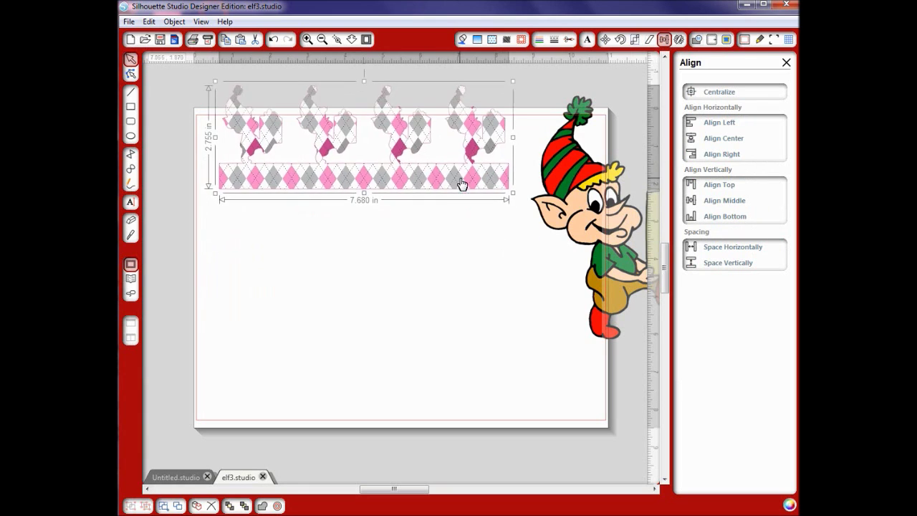
{"action": "left_click", "coordinate": [131, 106]}
{"action": "mouse_move", "coordinate": [254, 253]}
{"action": "left_mouse_down"}
{"action": "mouse_move", "coordinate": [335, 334]}
{"action": "mouse_move", "coordinate": [414, 373]}
{"action": "left_mouse_up"}
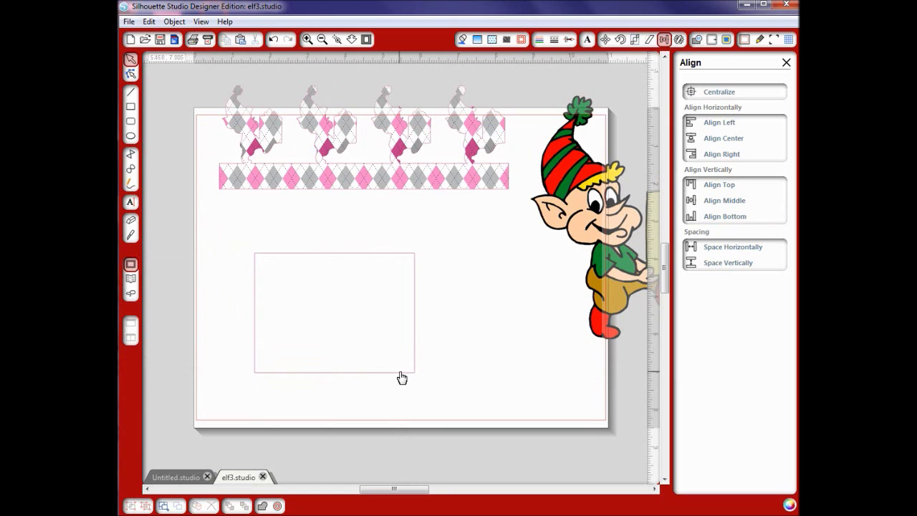
{"action": "left_click", "coordinate": [414, 374]}
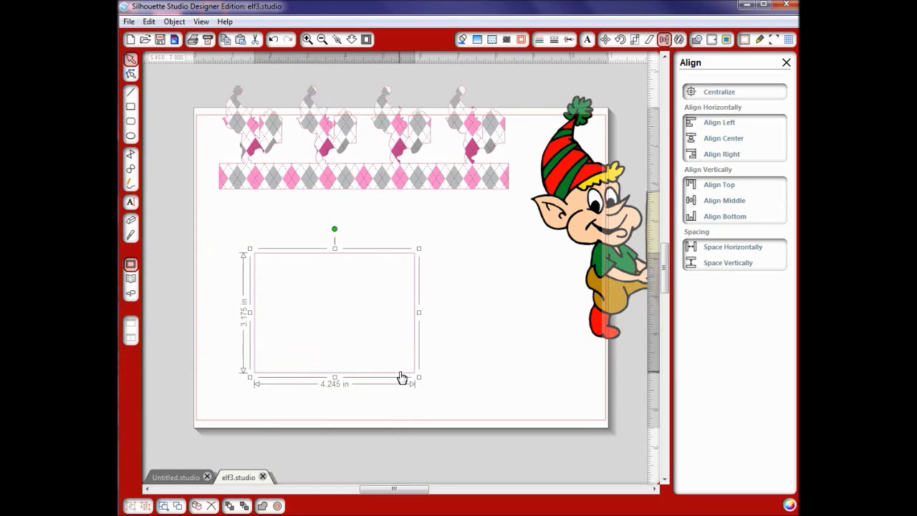
{"action": "left_click", "coordinate": [311, 231]}
Draw an oval inside the rectangle, then centre it and align it to the rectangle's bottom
{"action": "left_click", "coordinate": [131, 137]}
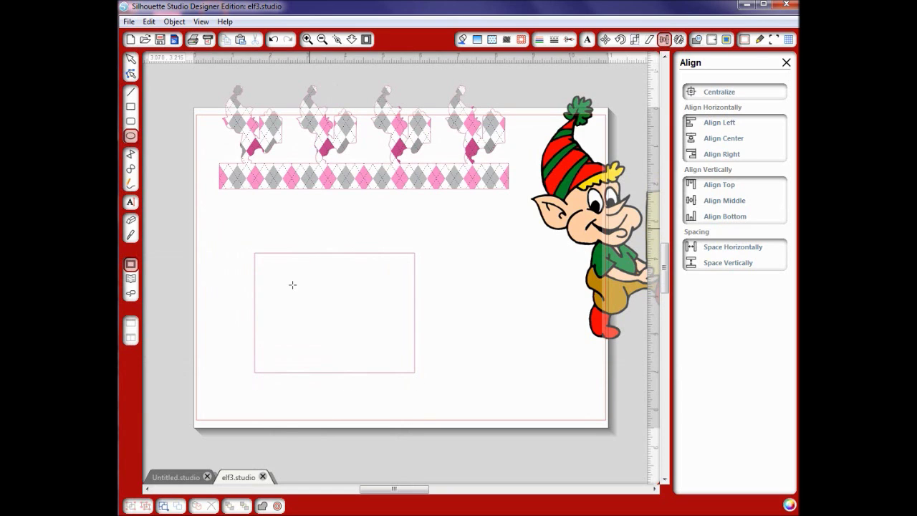
{"action": "left_click_drag", "start_coordinate": [289, 280], "coordinate": [350, 344]}
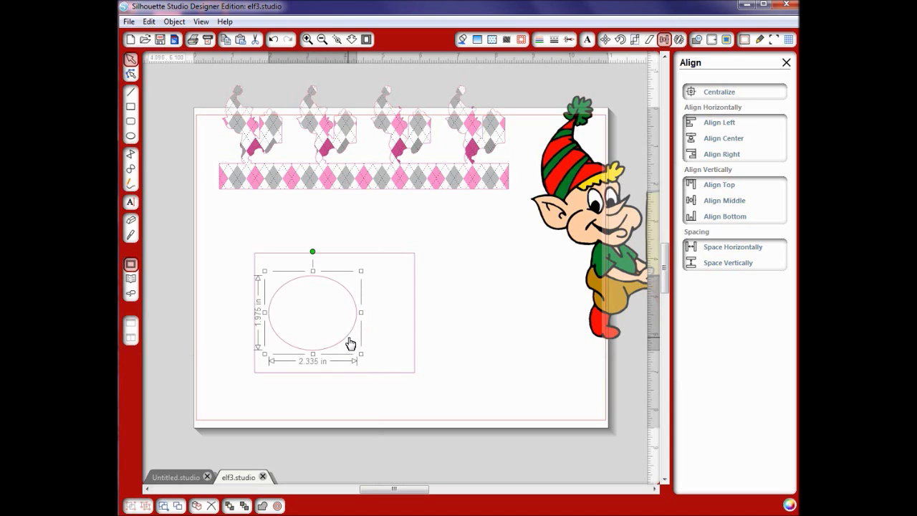
{"action": "left_click", "coordinate": [393, 373], "text": "shift"}
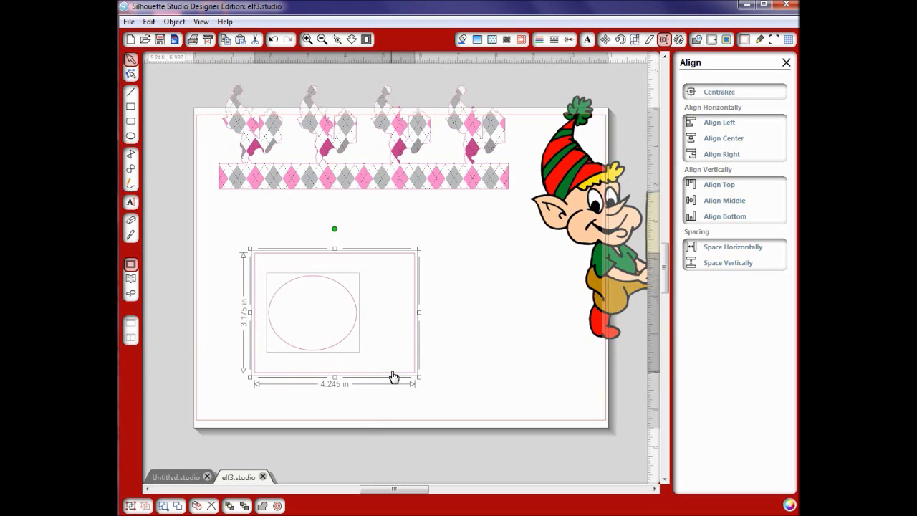
{"action": "left_click", "coordinate": [731, 141]}
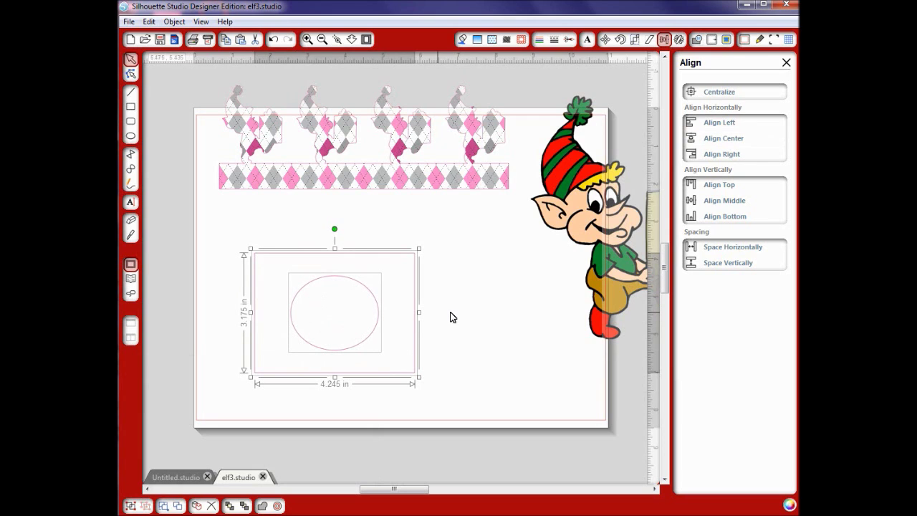
{"action": "left_click", "coordinate": [737, 205]}
{"action": "left_click", "coordinate": [737, 218]}
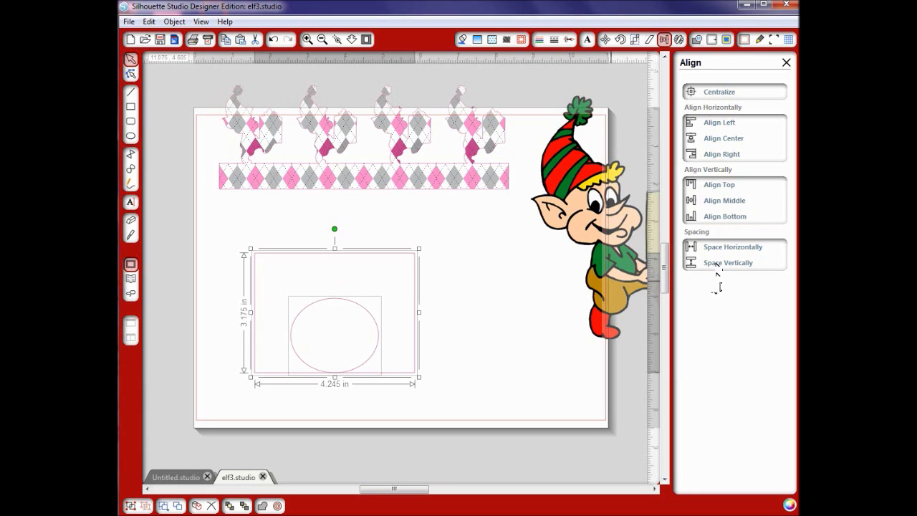
{"action": "left_click", "coordinate": [456, 351]}
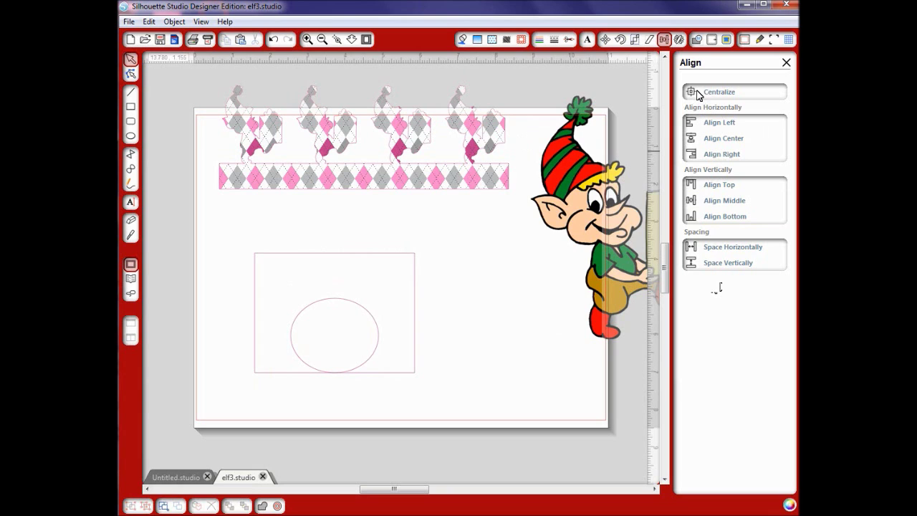
{"action": "left_click", "coordinate": [678, 40]}
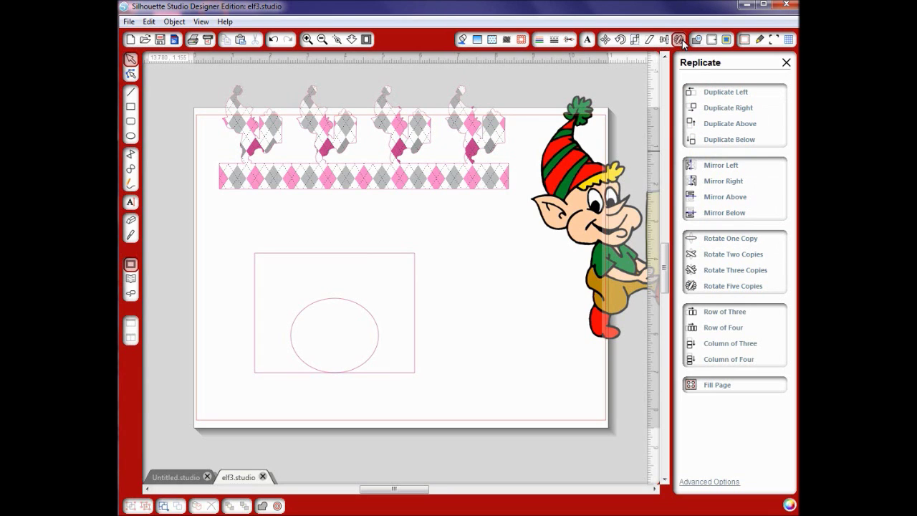
Mirror the oval above itself and delete the surrounding rectangle
{"action": "left_click", "coordinate": [375, 331]}
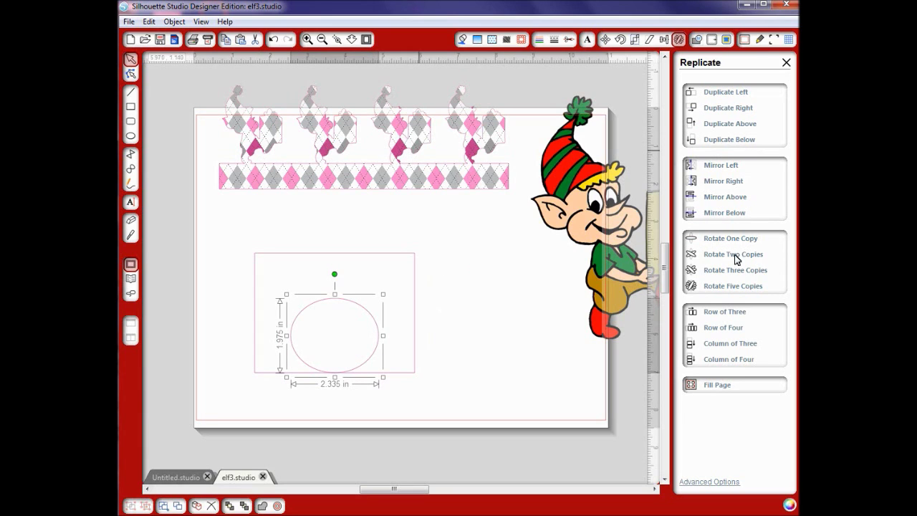
{"action": "left_click", "coordinate": [728, 200]}
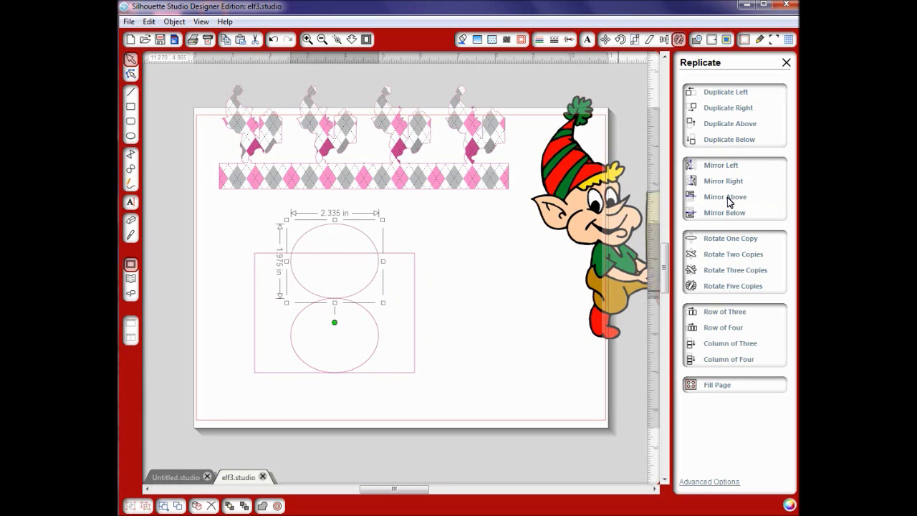
{"action": "left_click", "coordinate": [413, 305]}
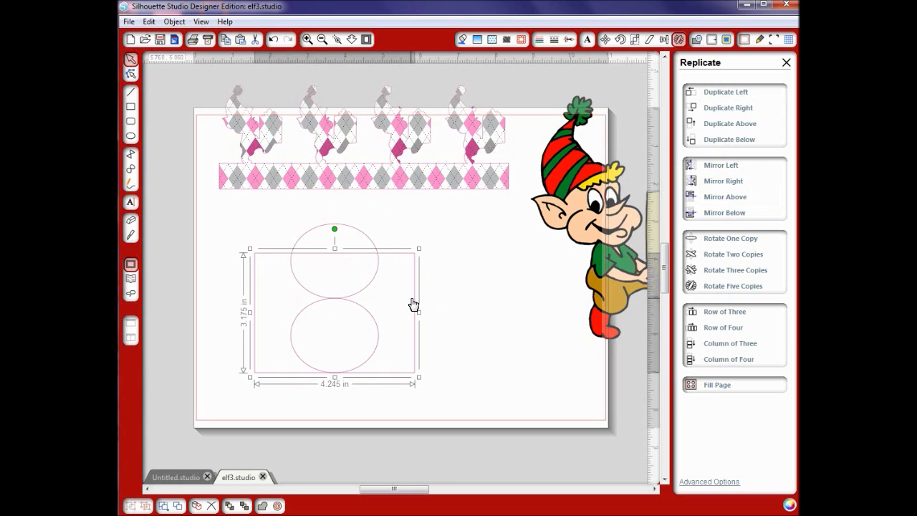
{"action": "key", "text": "Delete"}
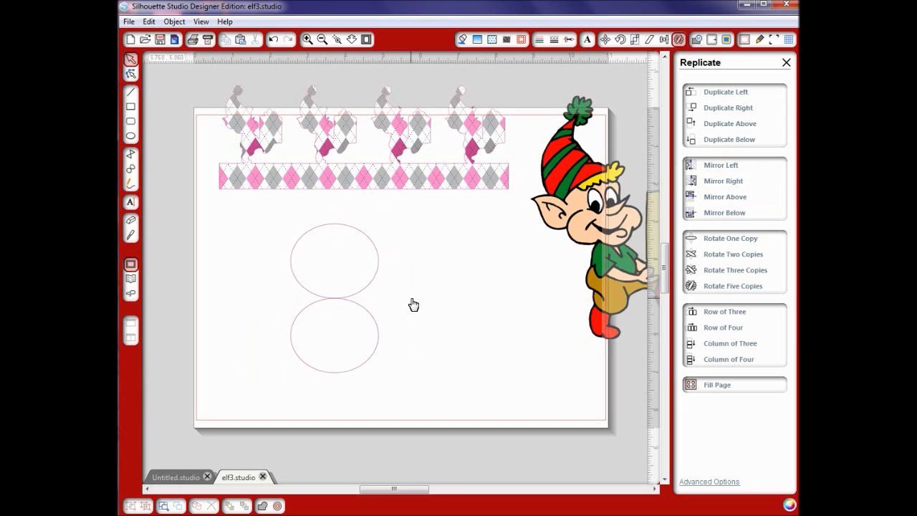
Select both ovals and weld them into a single figure-eight outline
{"action": "left_click", "coordinate": [372, 282]}
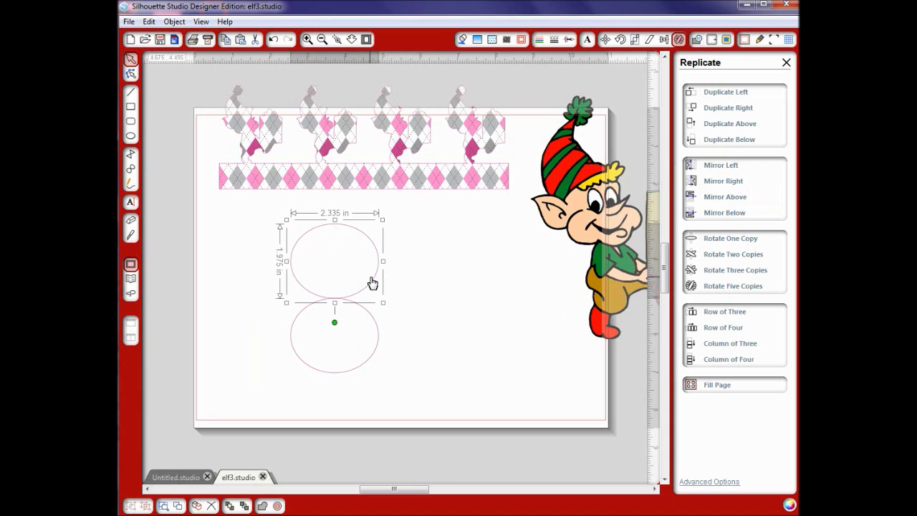
{"action": "left_click", "coordinate": [378, 335]}
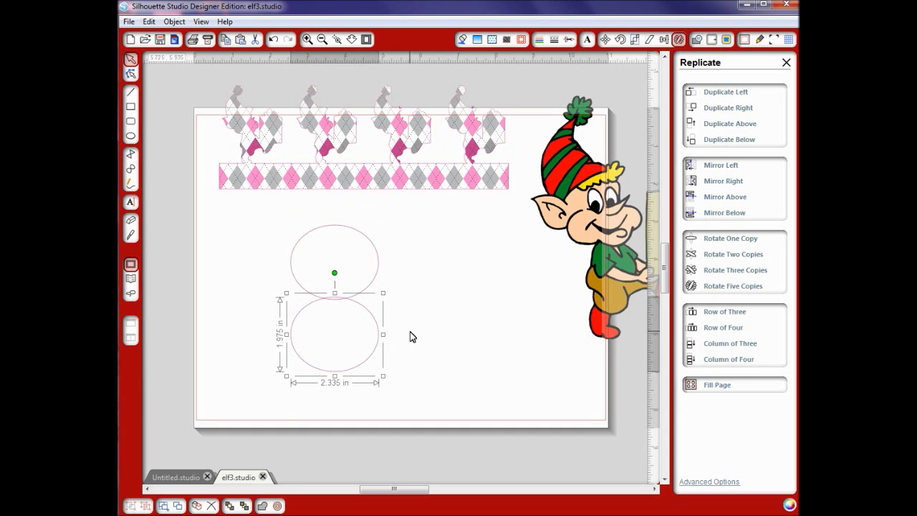
{"action": "left_click", "coordinate": [409, 336]}
{"action": "left_click_drag", "start_coordinate": [255, 212], "coordinate": [399, 381]}
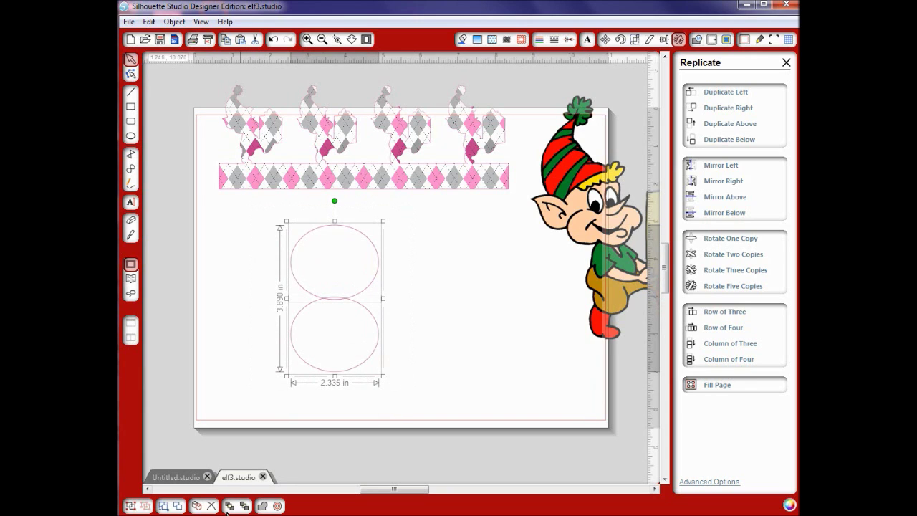
{"action": "left_click", "coordinate": [260, 506]}
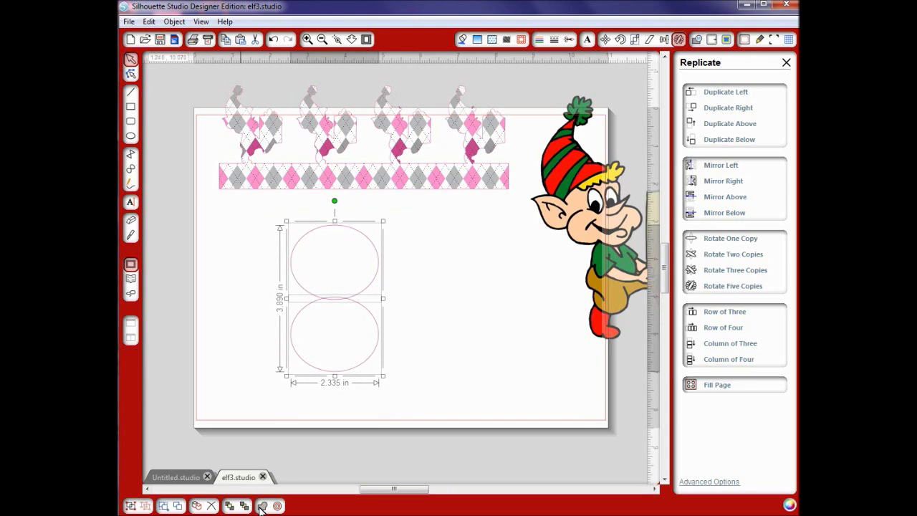
{"action": "left_click", "coordinate": [445, 363]}
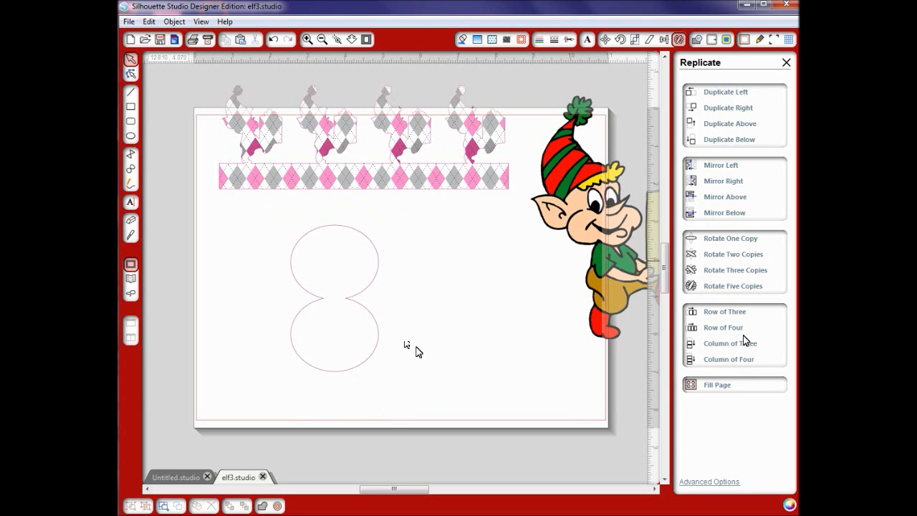
Try filling the page with figure-eight copies, then undo back to one
{"action": "left_click", "coordinate": [369, 357]}
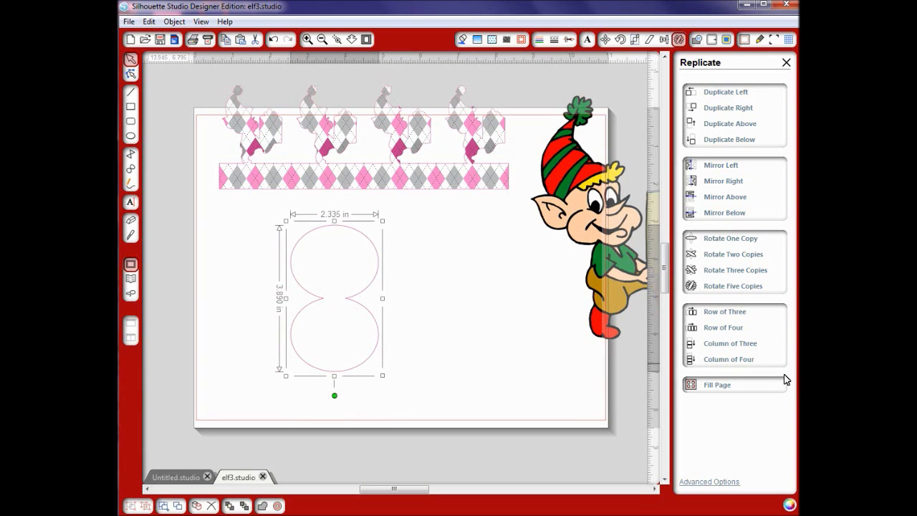
{"action": "left_click", "coordinate": [706, 385]}
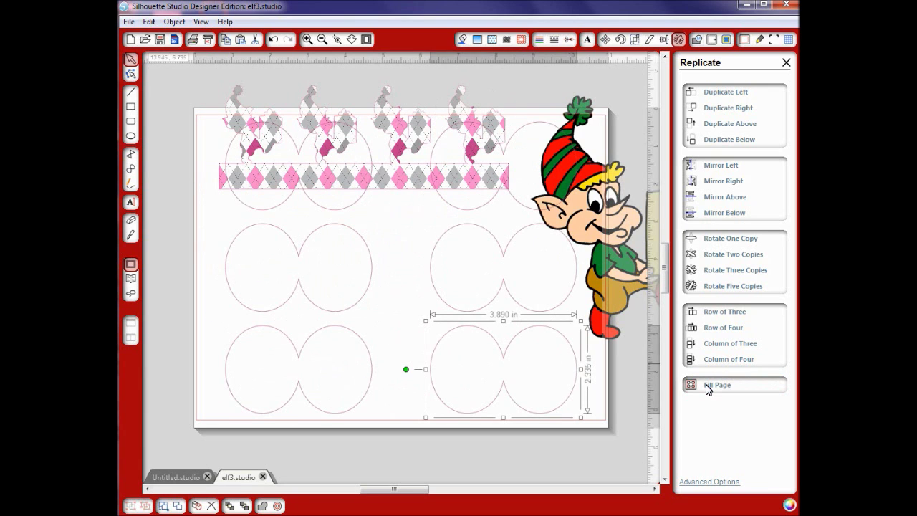
{"action": "left_click", "coordinate": [273, 41]}
{"action": "left_click", "coordinate": [274, 40]}
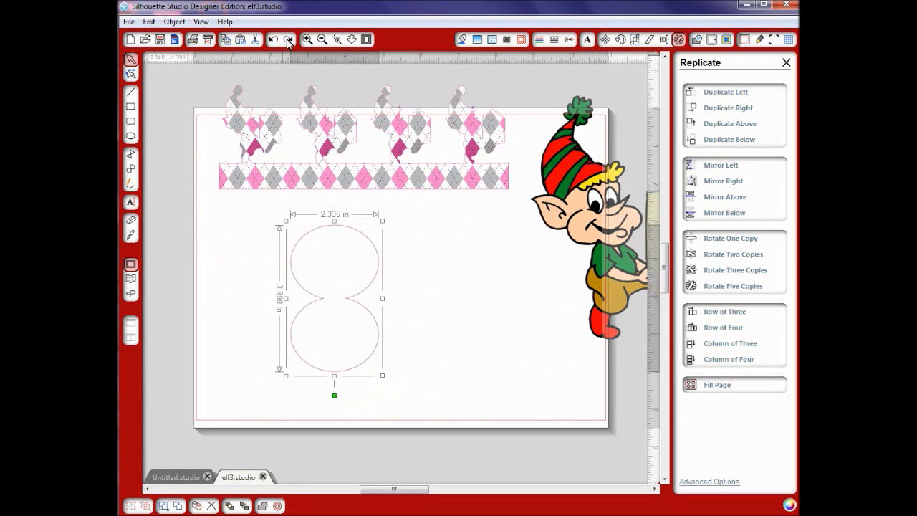
{"action": "left_click", "coordinate": [697, 40]}
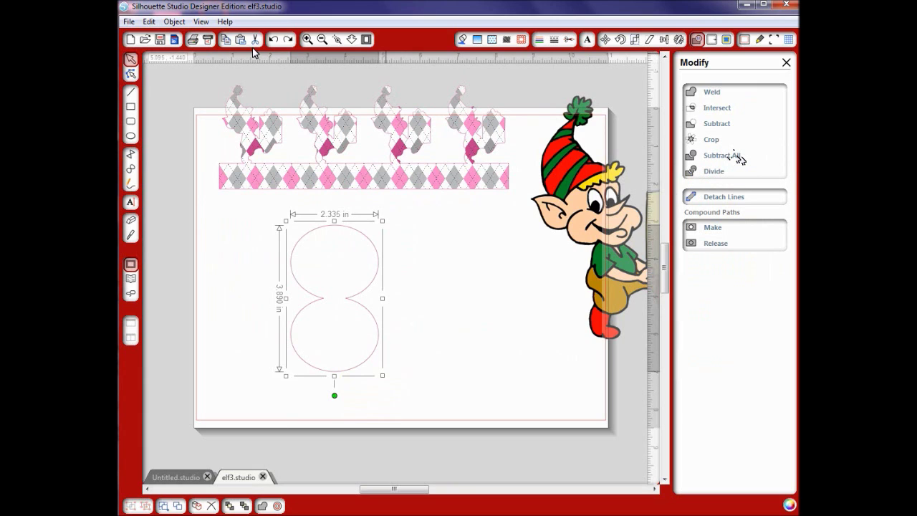
Zoom in on the figure-eight with Zoom Selection, pan around it, then fit the page
{"action": "left_click", "coordinate": [272, 40]}
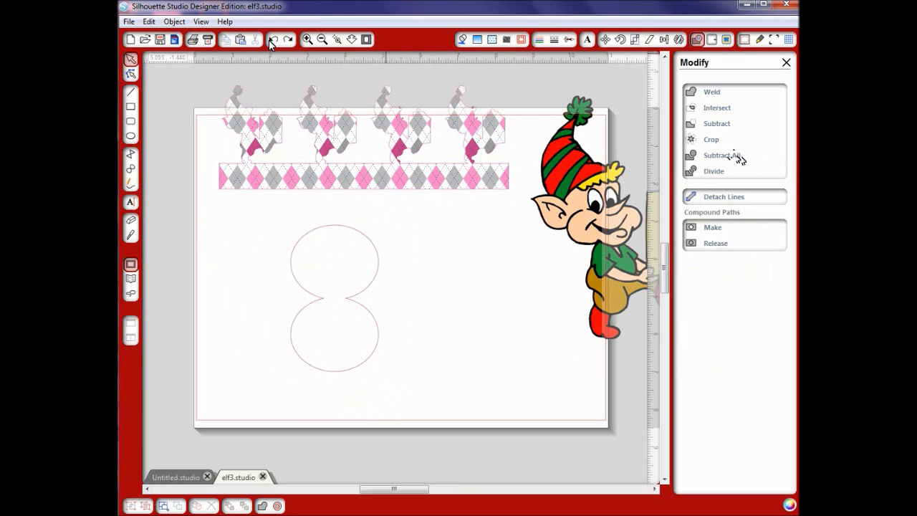
{"action": "left_click", "coordinate": [288, 40]}
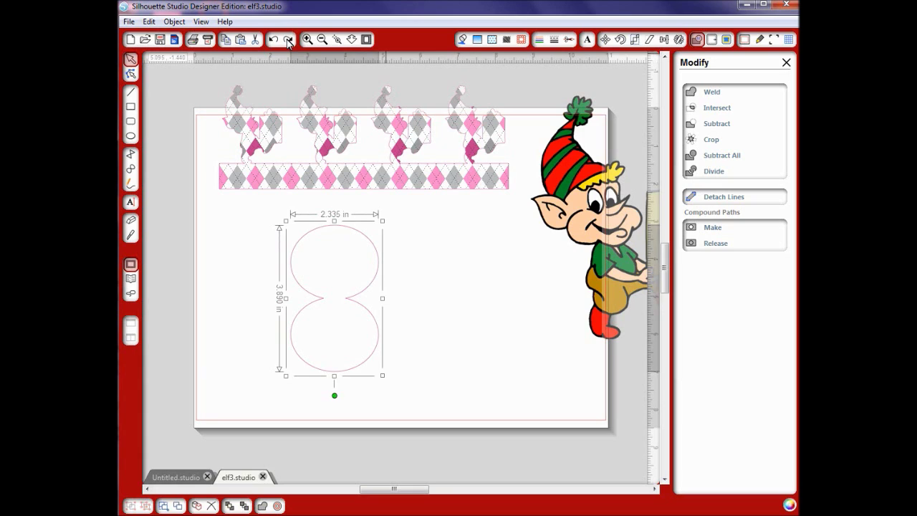
{"action": "left_click", "coordinate": [338, 40]}
{"action": "left_click_drag", "start_coordinate": [258, 213], "coordinate": [439, 426]}
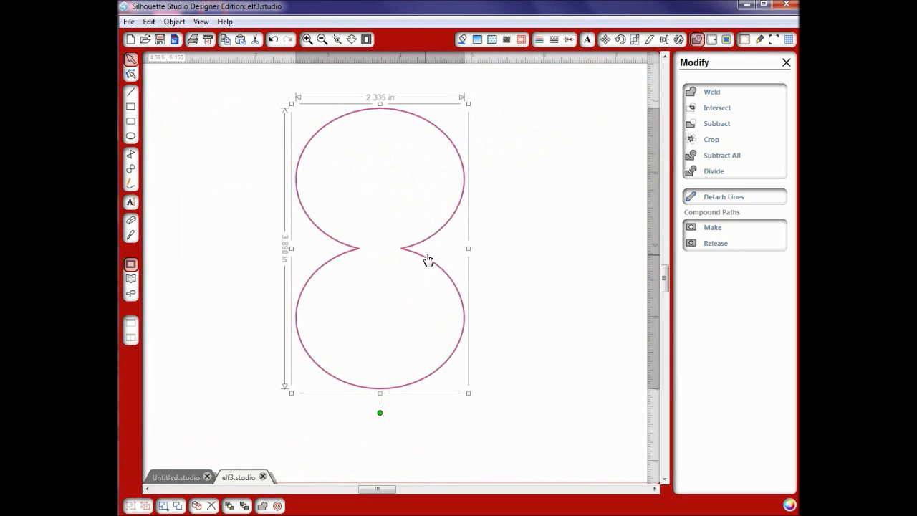
{"action": "left_click", "coordinate": [351, 40]}
{"action": "left_click_drag", "start_coordinate": [258, 90], "coordinate": [325, 102]}
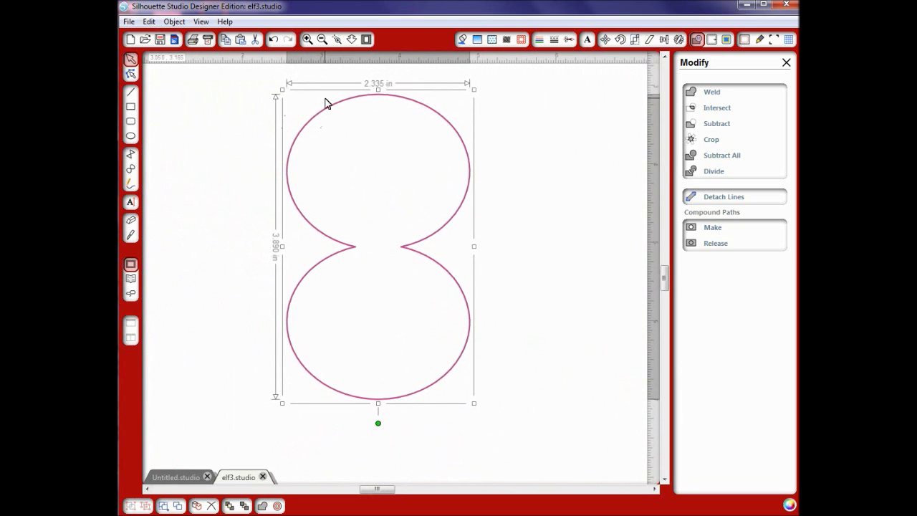
{"action": "left_click", "coordinate": [366, 39]}
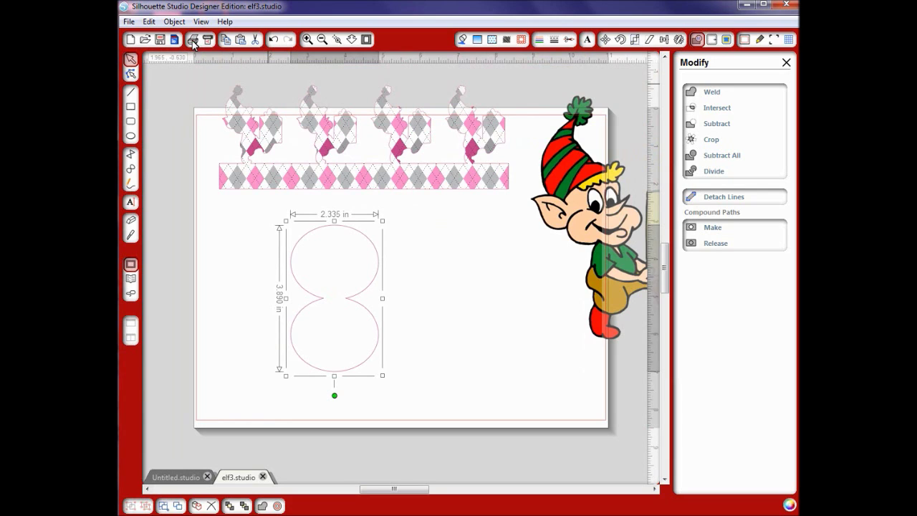
Bring up the Open dialog and cancel it to return to the full elf3.studio page
{"action": "left_click", "coordinate": [144, 40]}
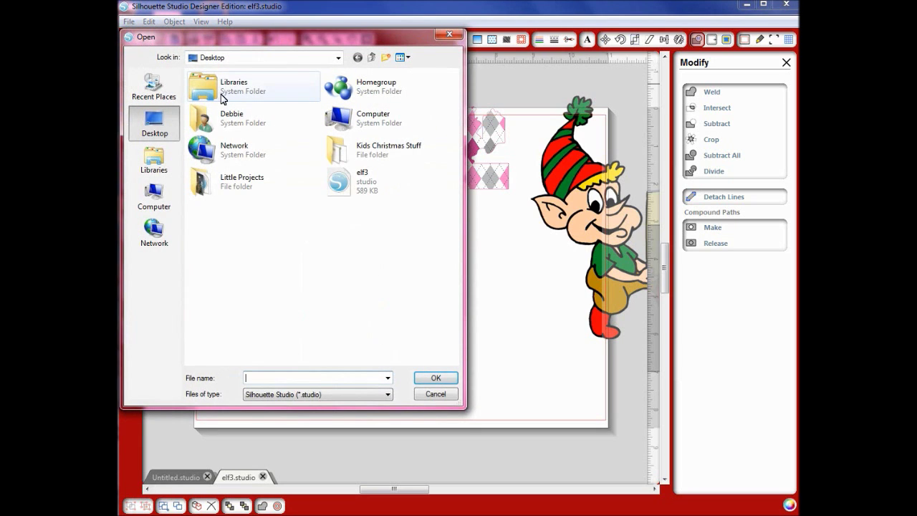
{"action": "left_click", "coordinate": [437, 379]}
{"action": "left_click", "coordinate": [439, 395]}
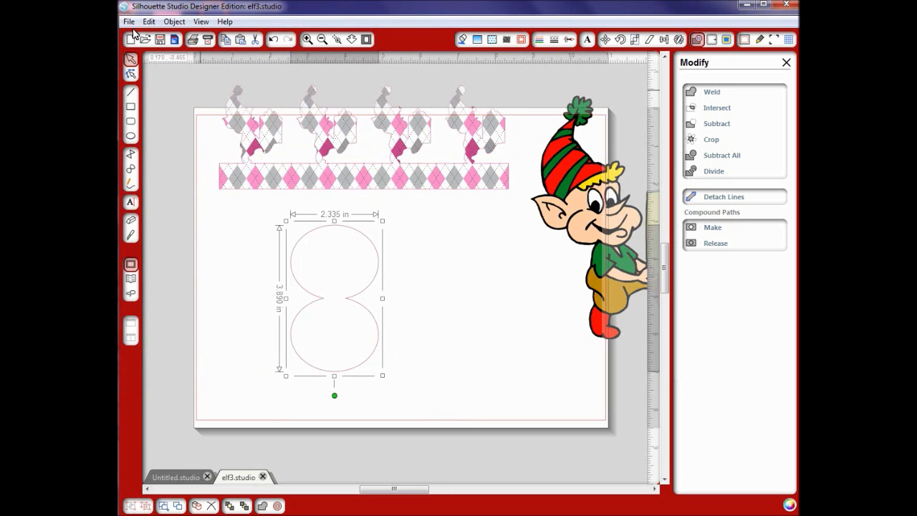